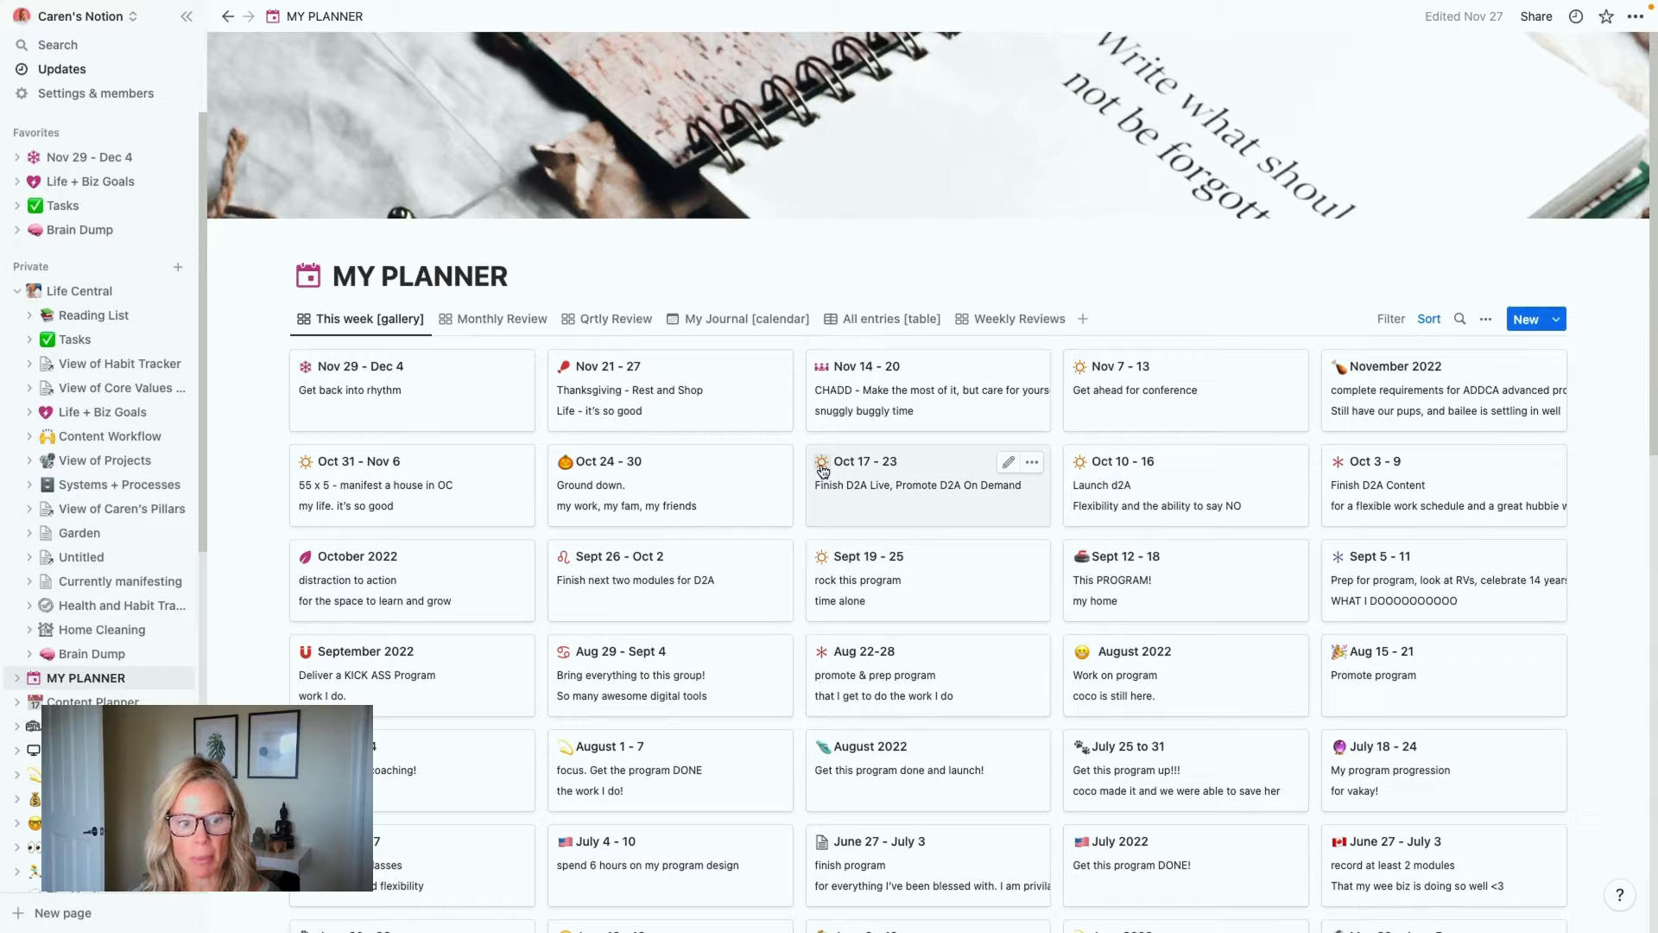
# Step: Open the Jan Review entry in the planner gallery, examine its properties and monthly goals, and close it
pyautogui.scroll(-15, 823, 471)
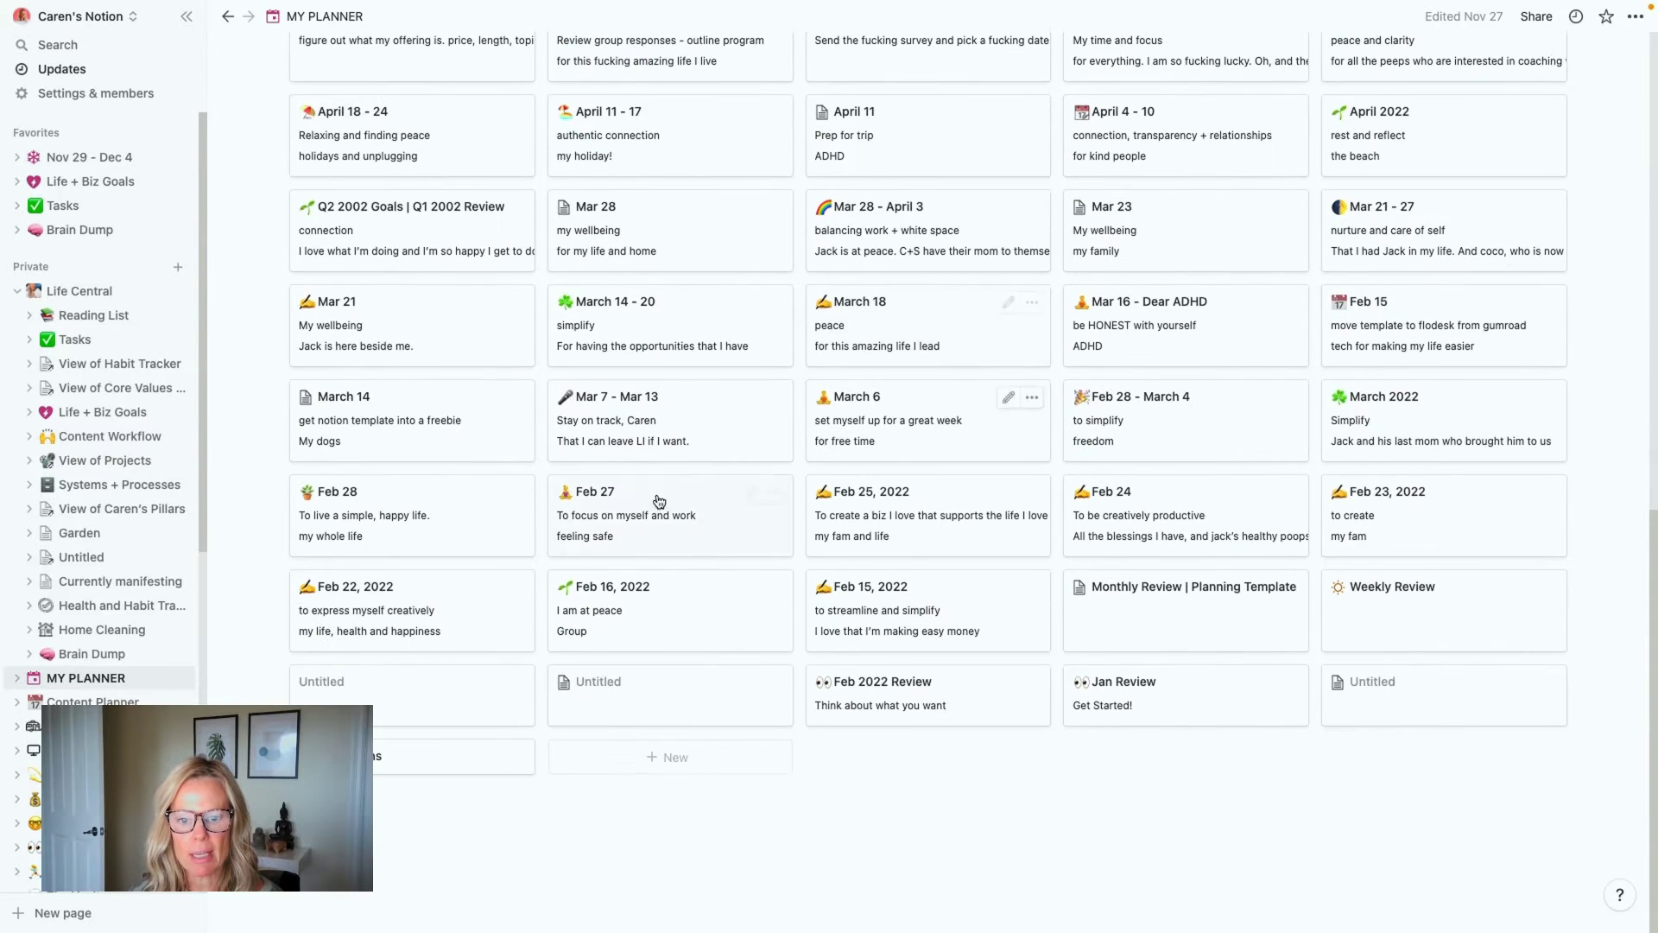
pyautogui.click(1173, 689)
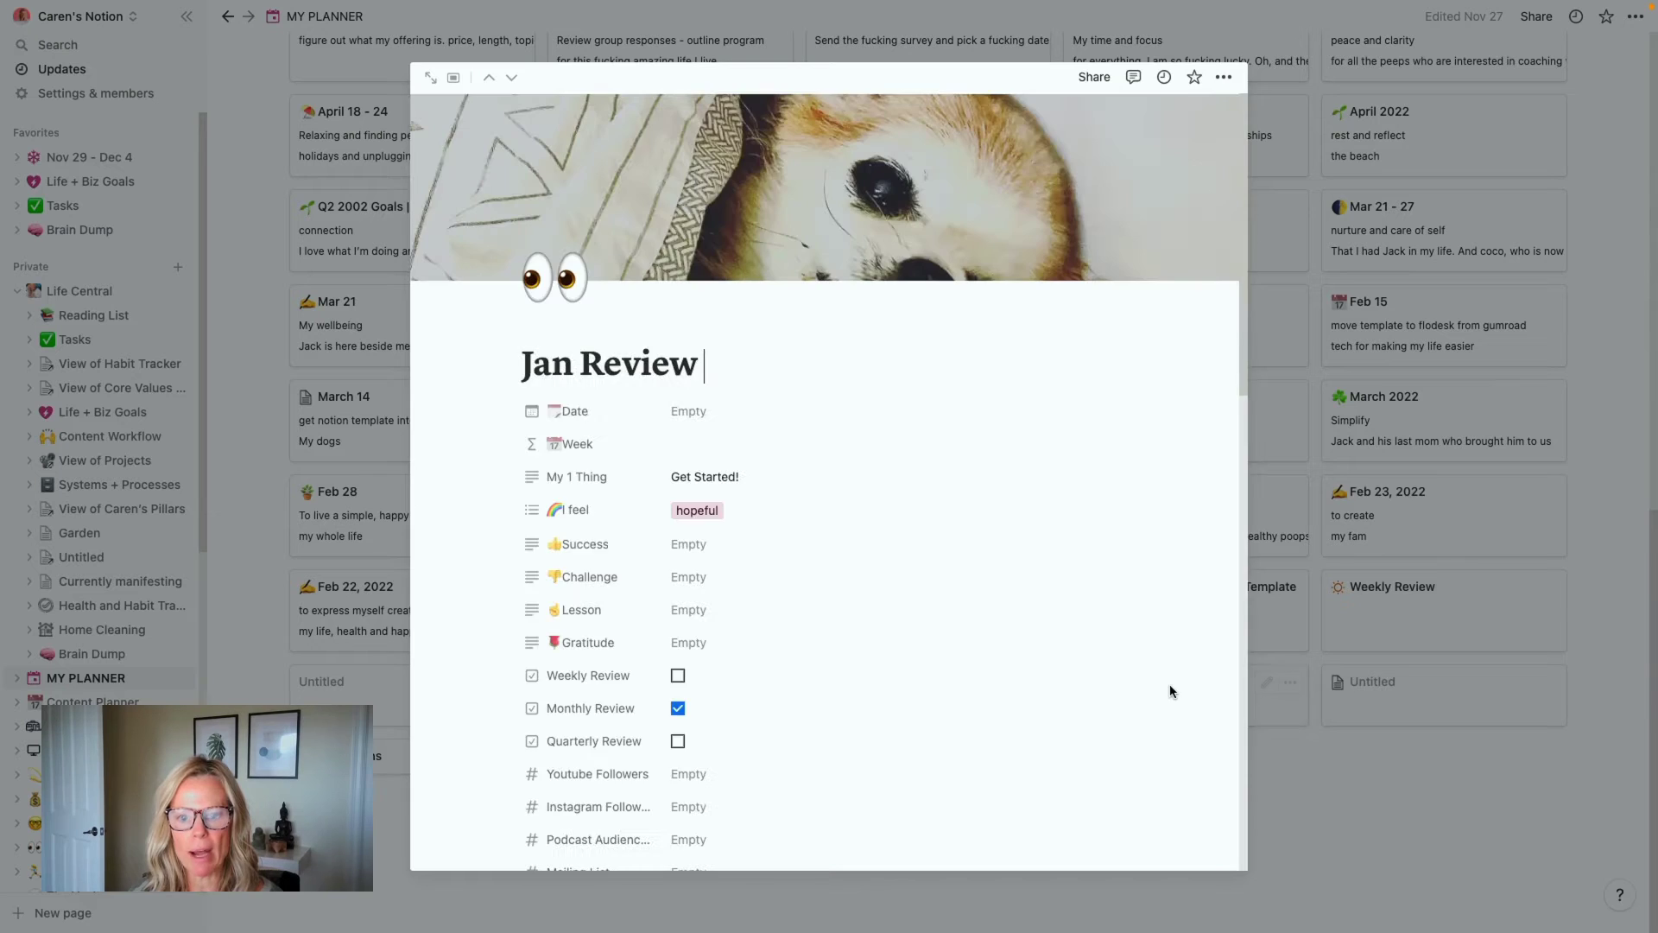
pyautogui.scroll(-8, 1023, 686)
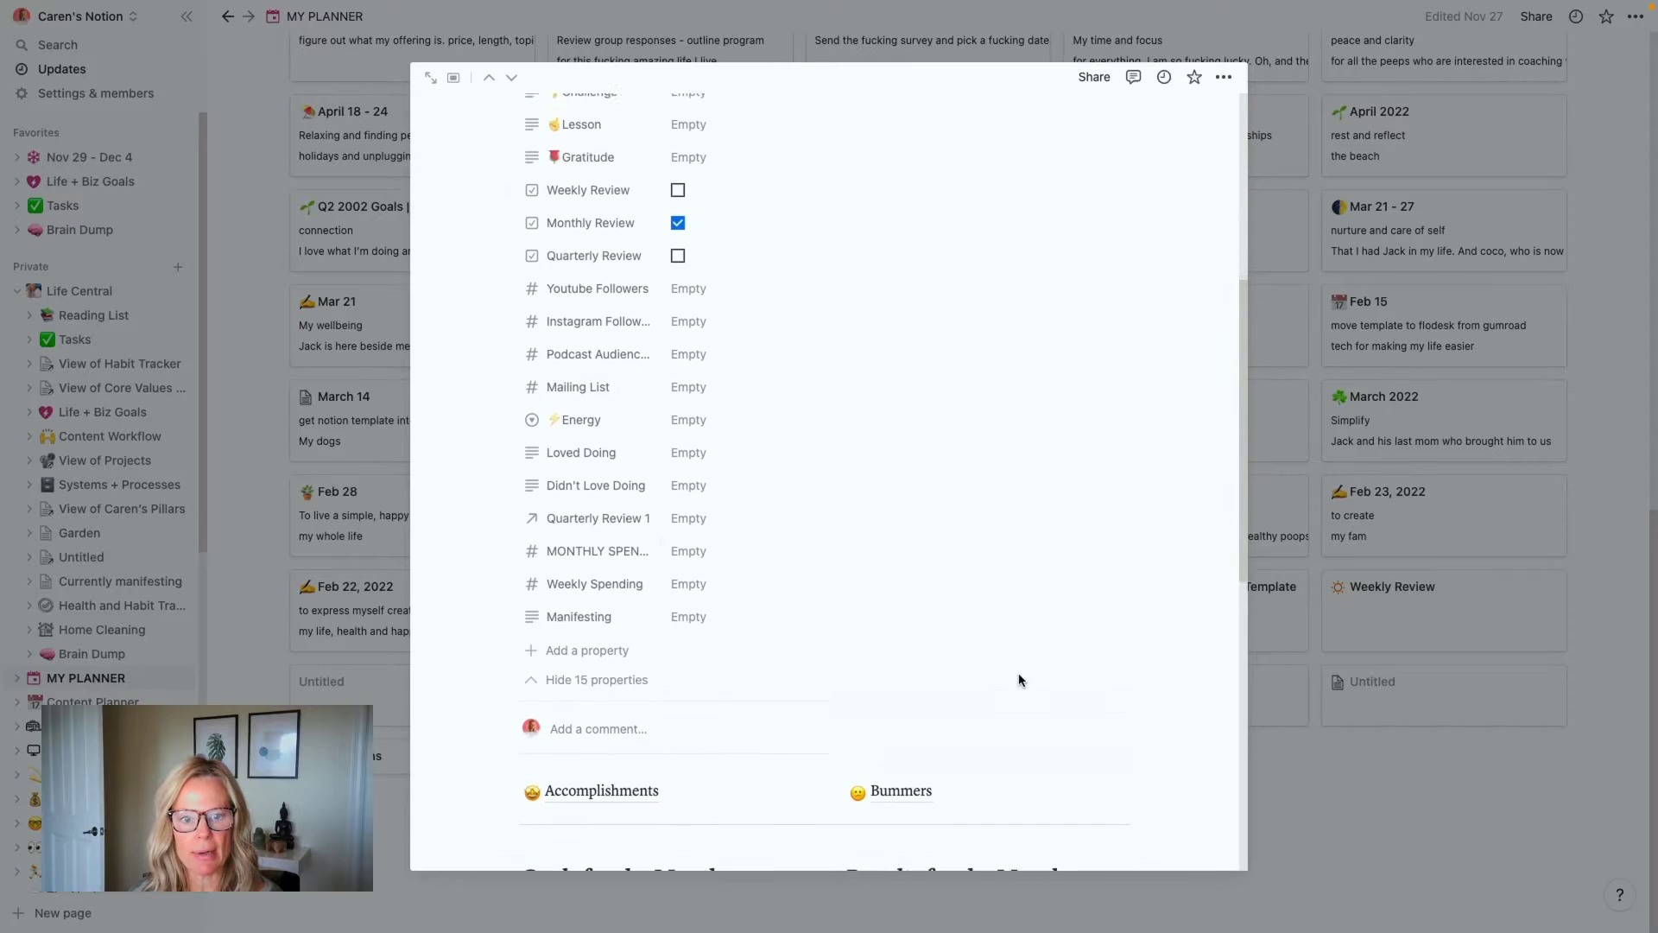
pyautogui.scroll(-7, 1020, 680)
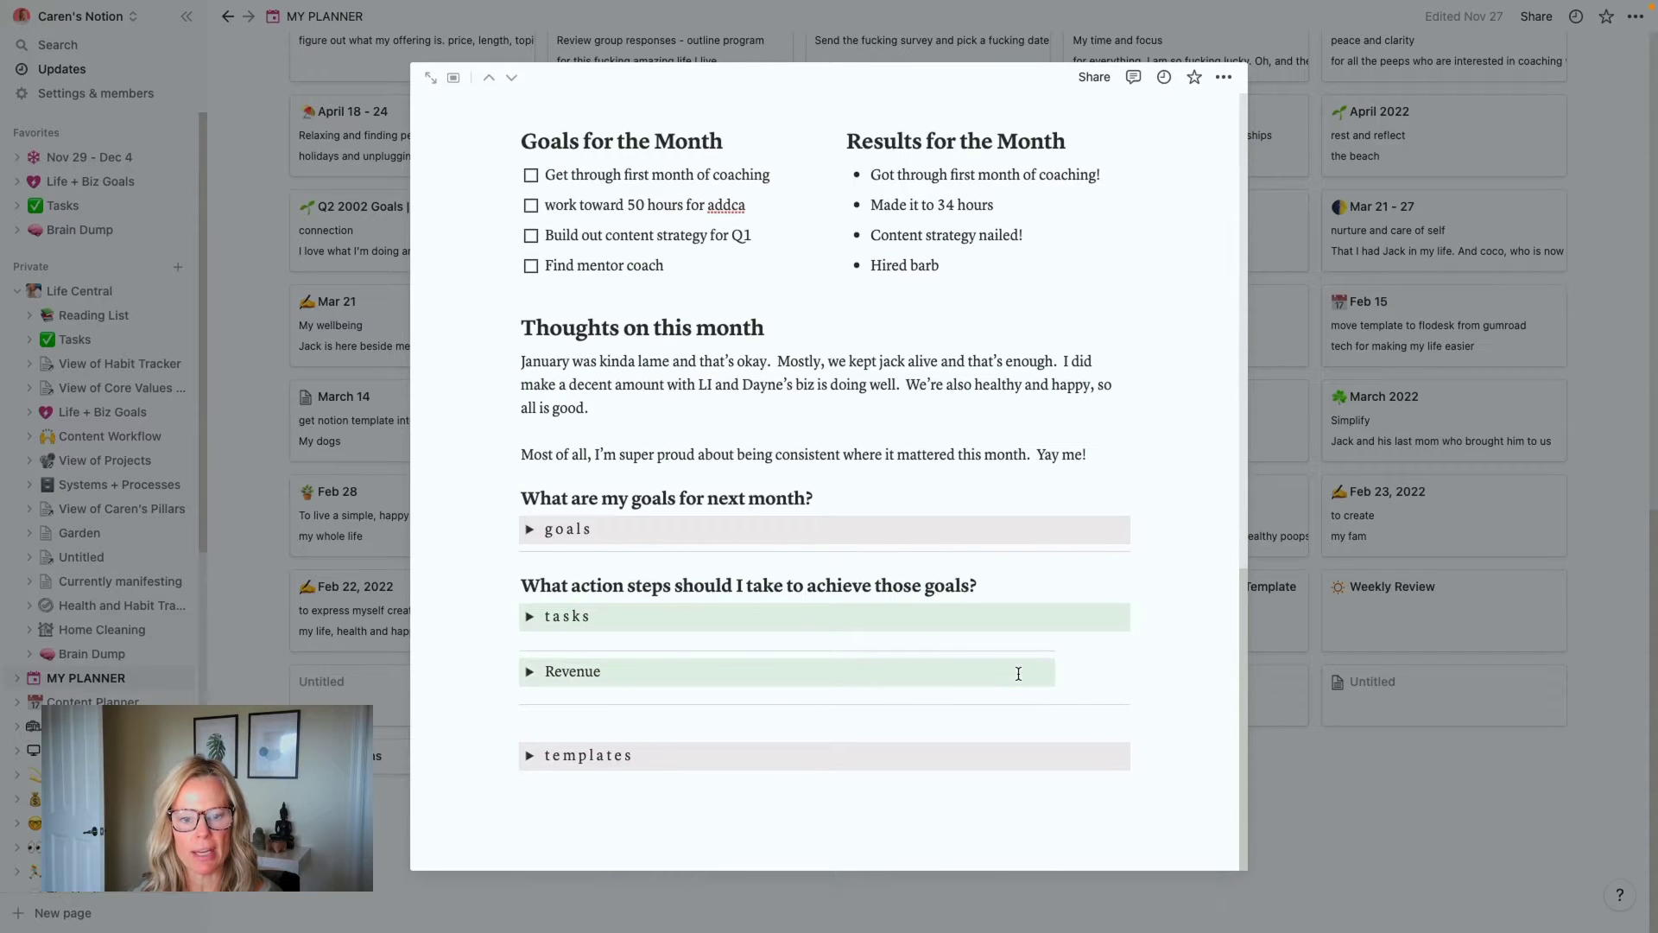
pyautogui.scroll(15, 790, 628)
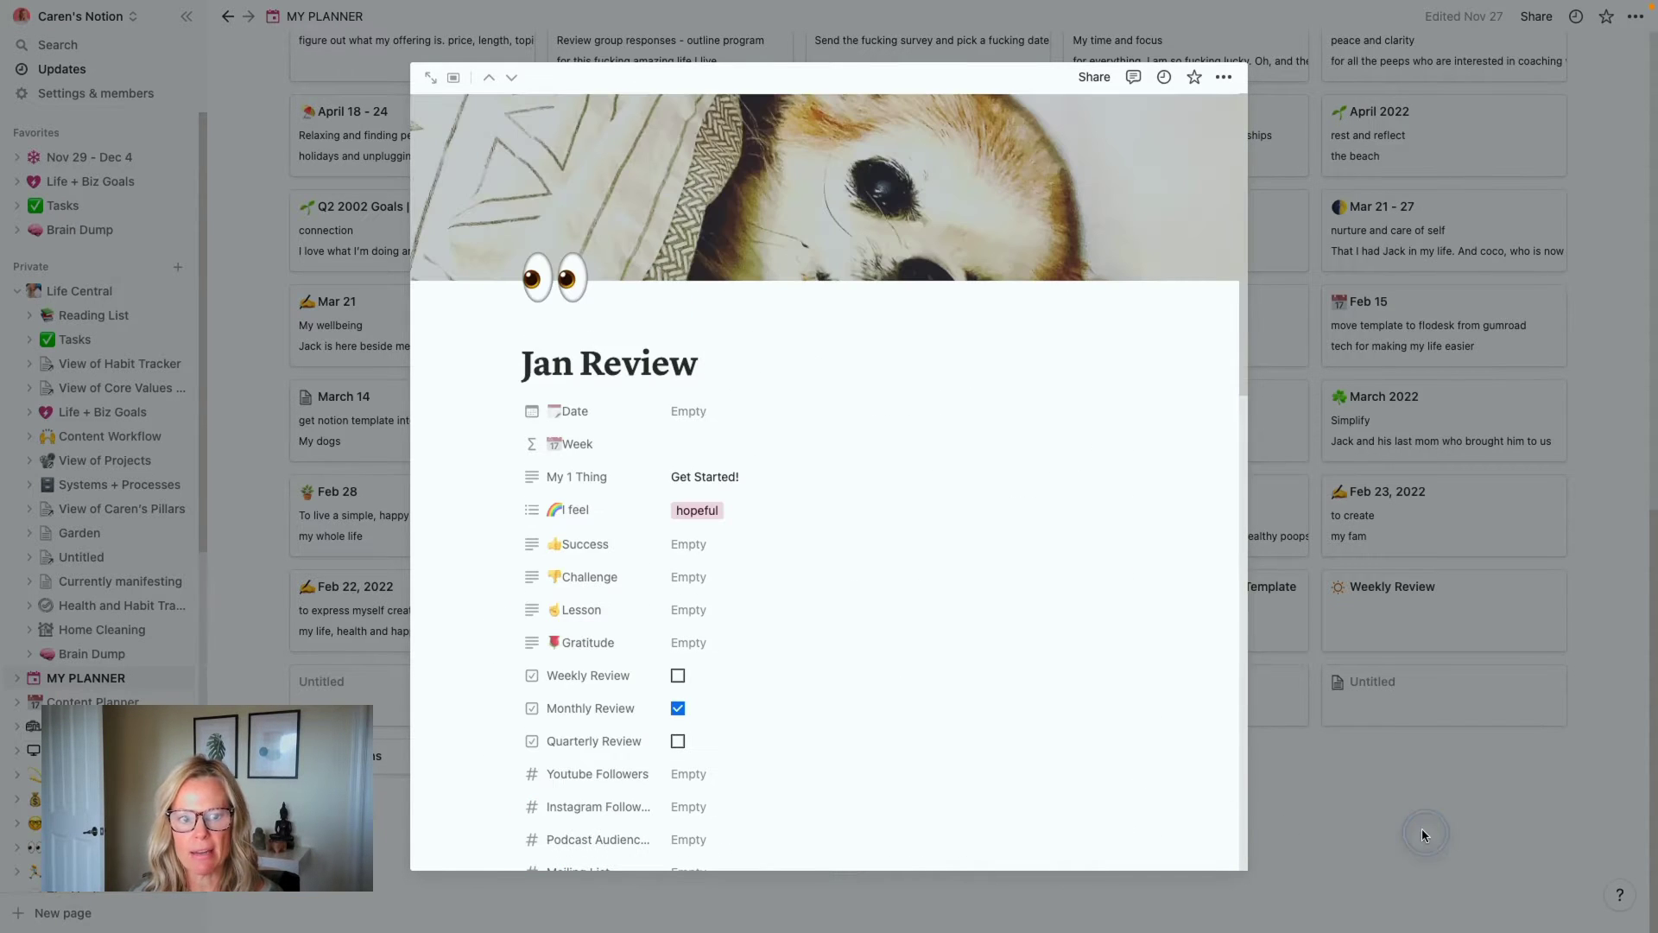
pyautogui.click(1425, 833)
pyautogui.scroll(20, 1000, 640)
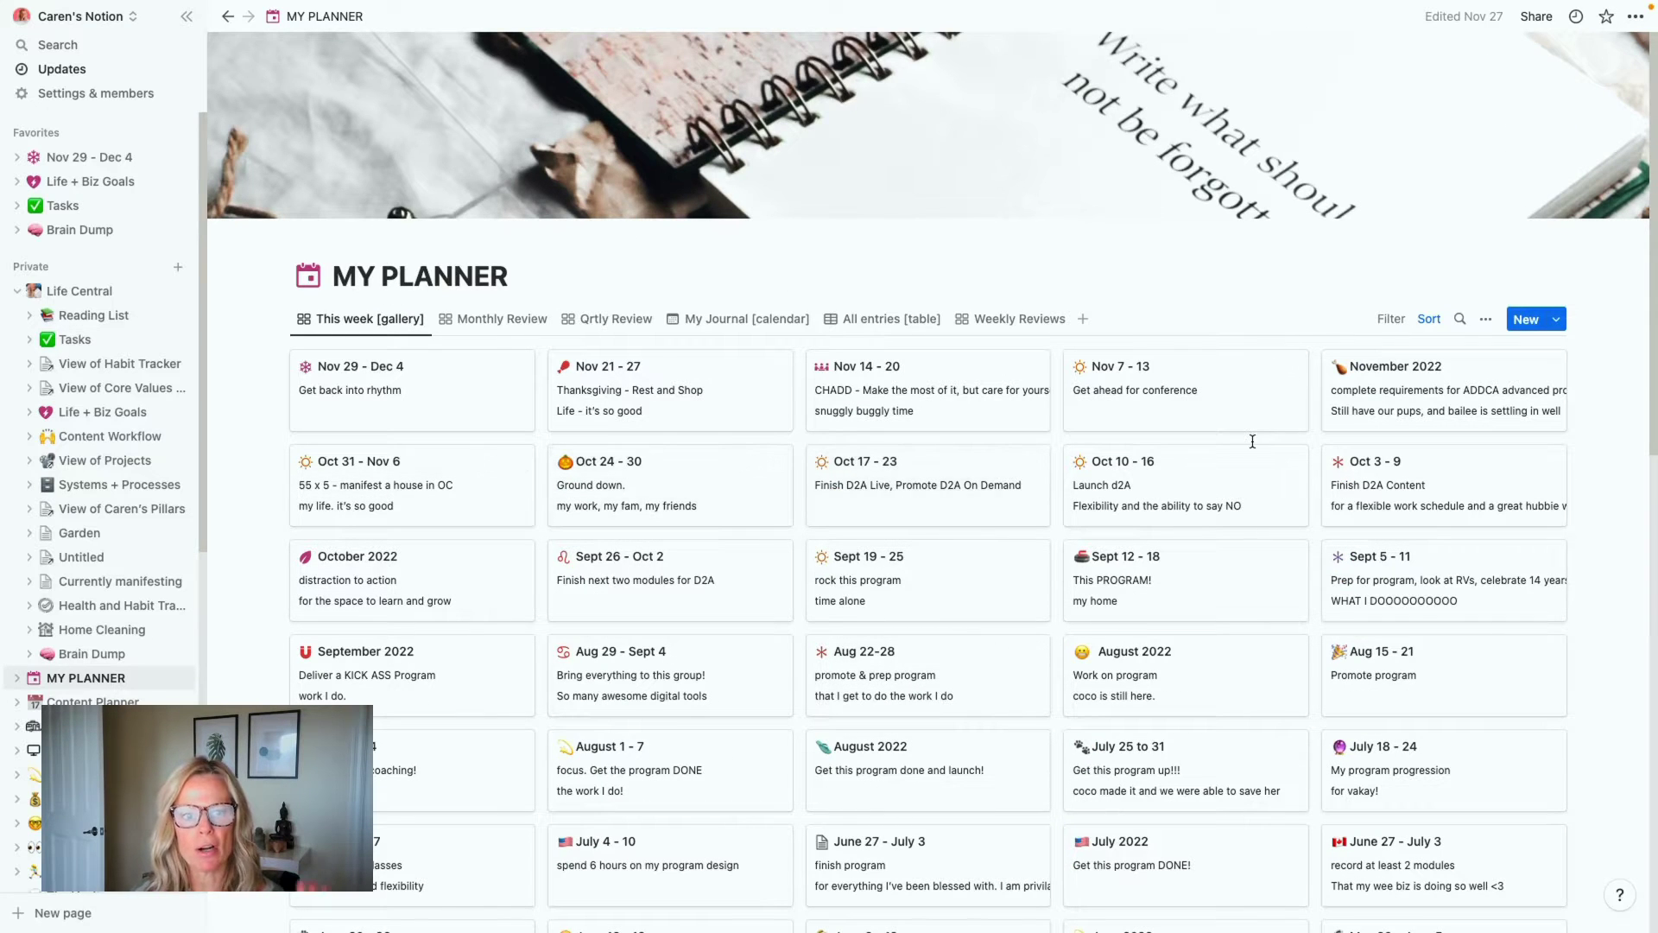
# Step: Open the November 2022 planner entry and display it as a full page
pyautogui.click(1411, 395)
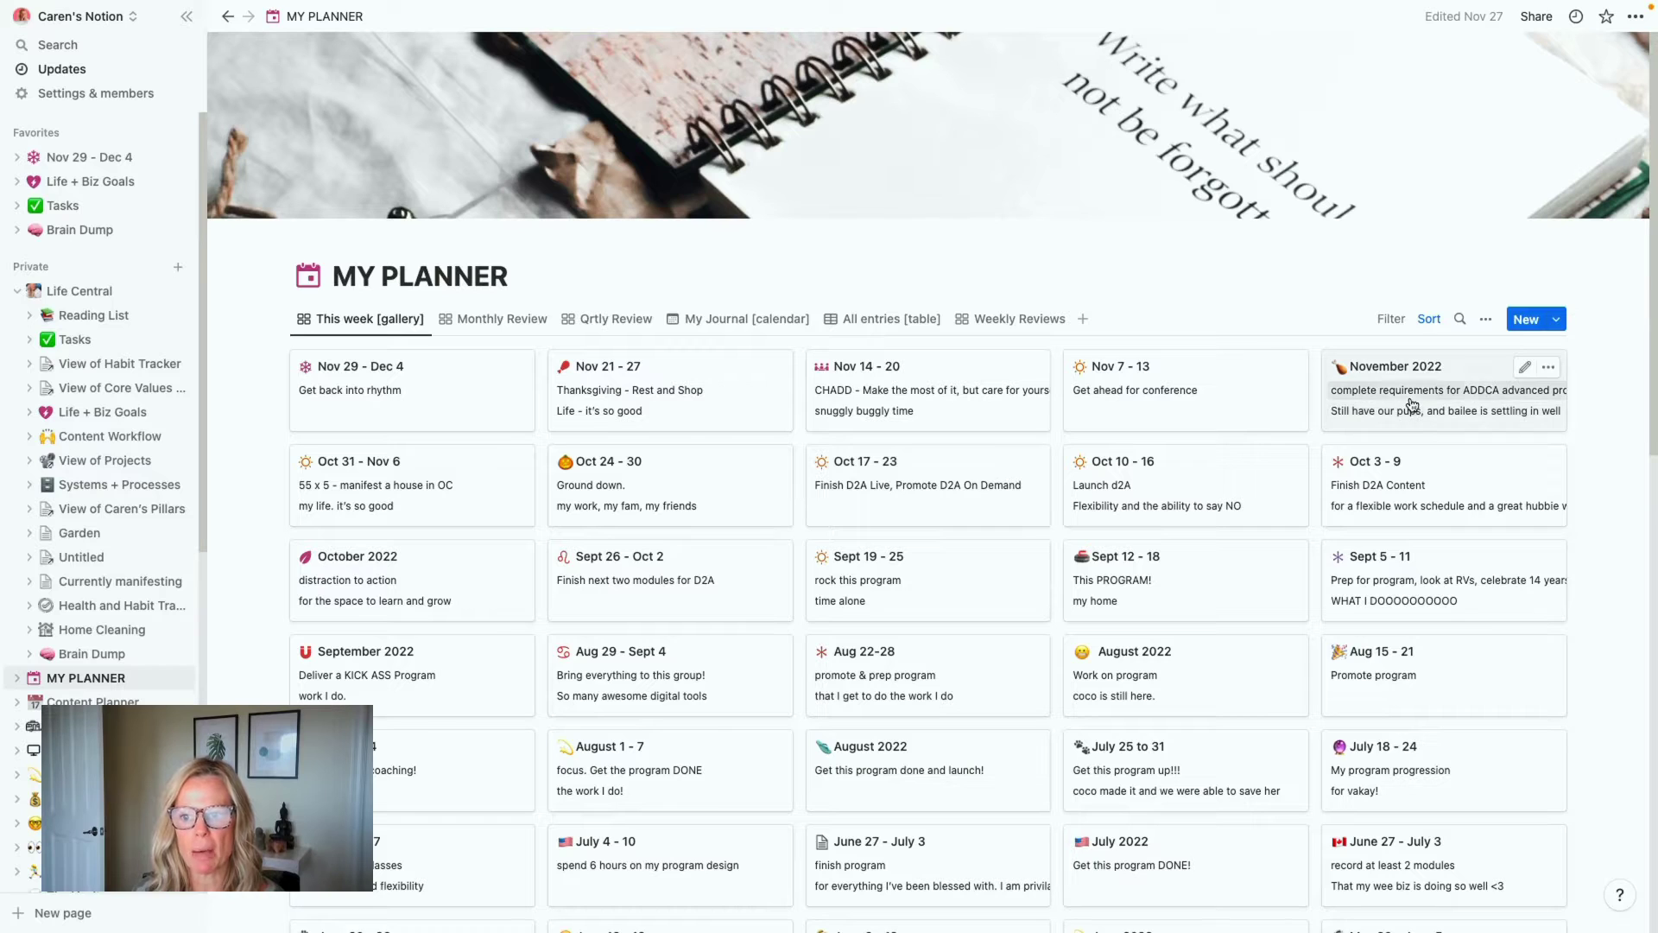
pyautogui.click(1459, 355)
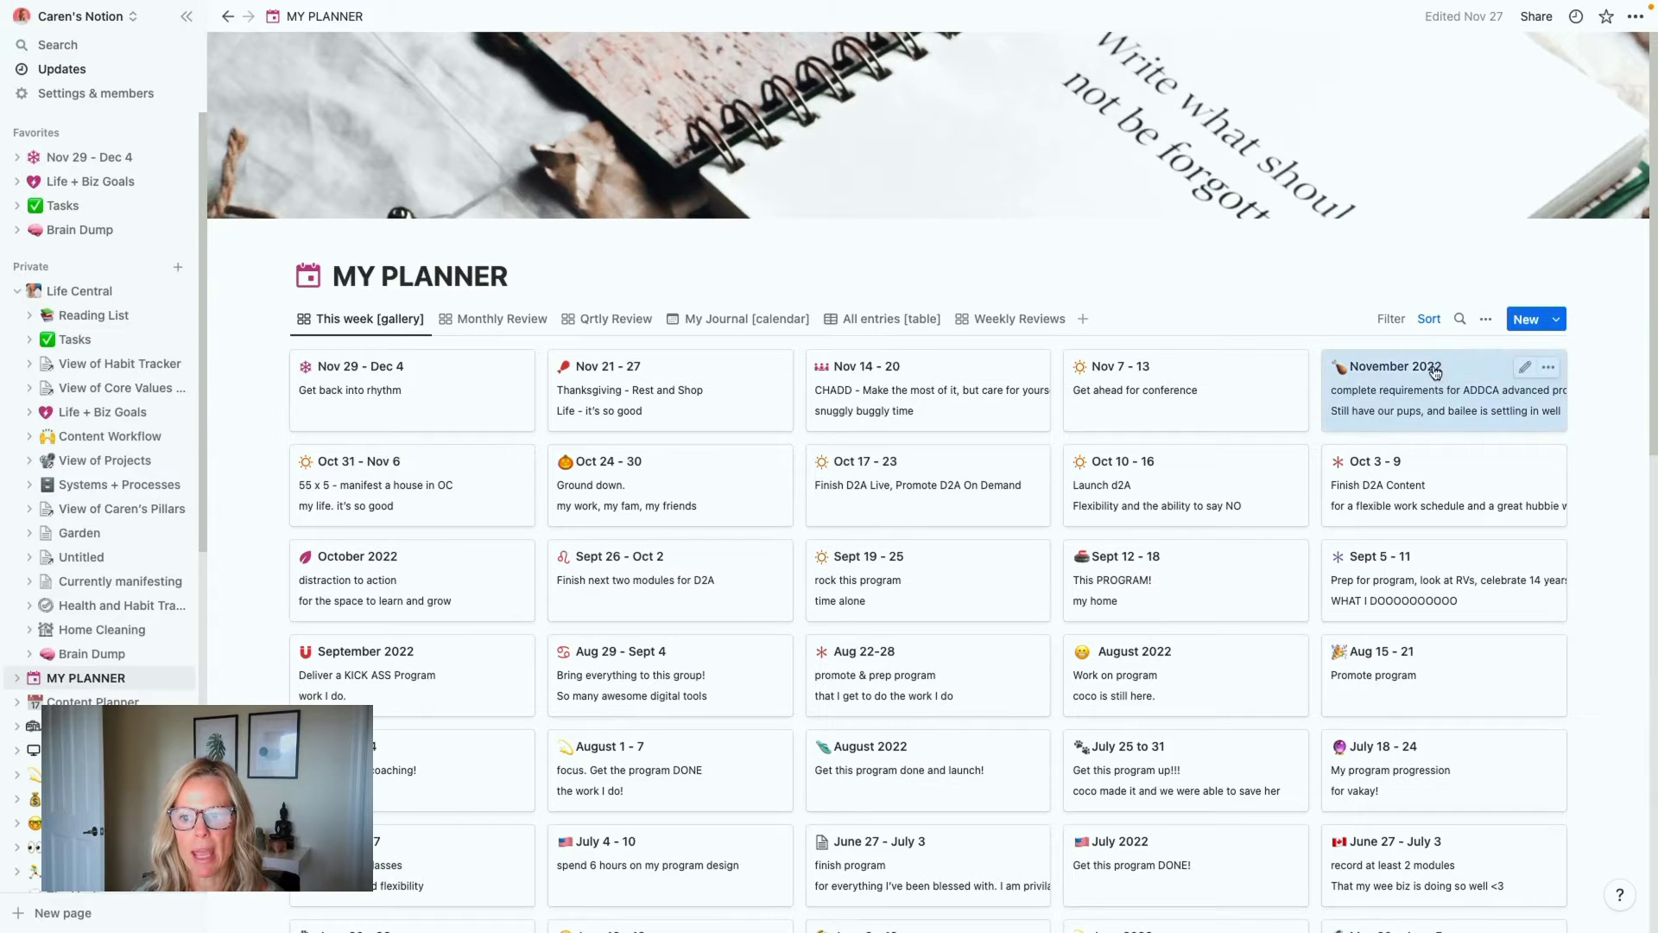
pyautogui.click(1435, 369)
pyautogui.click(454, 80)
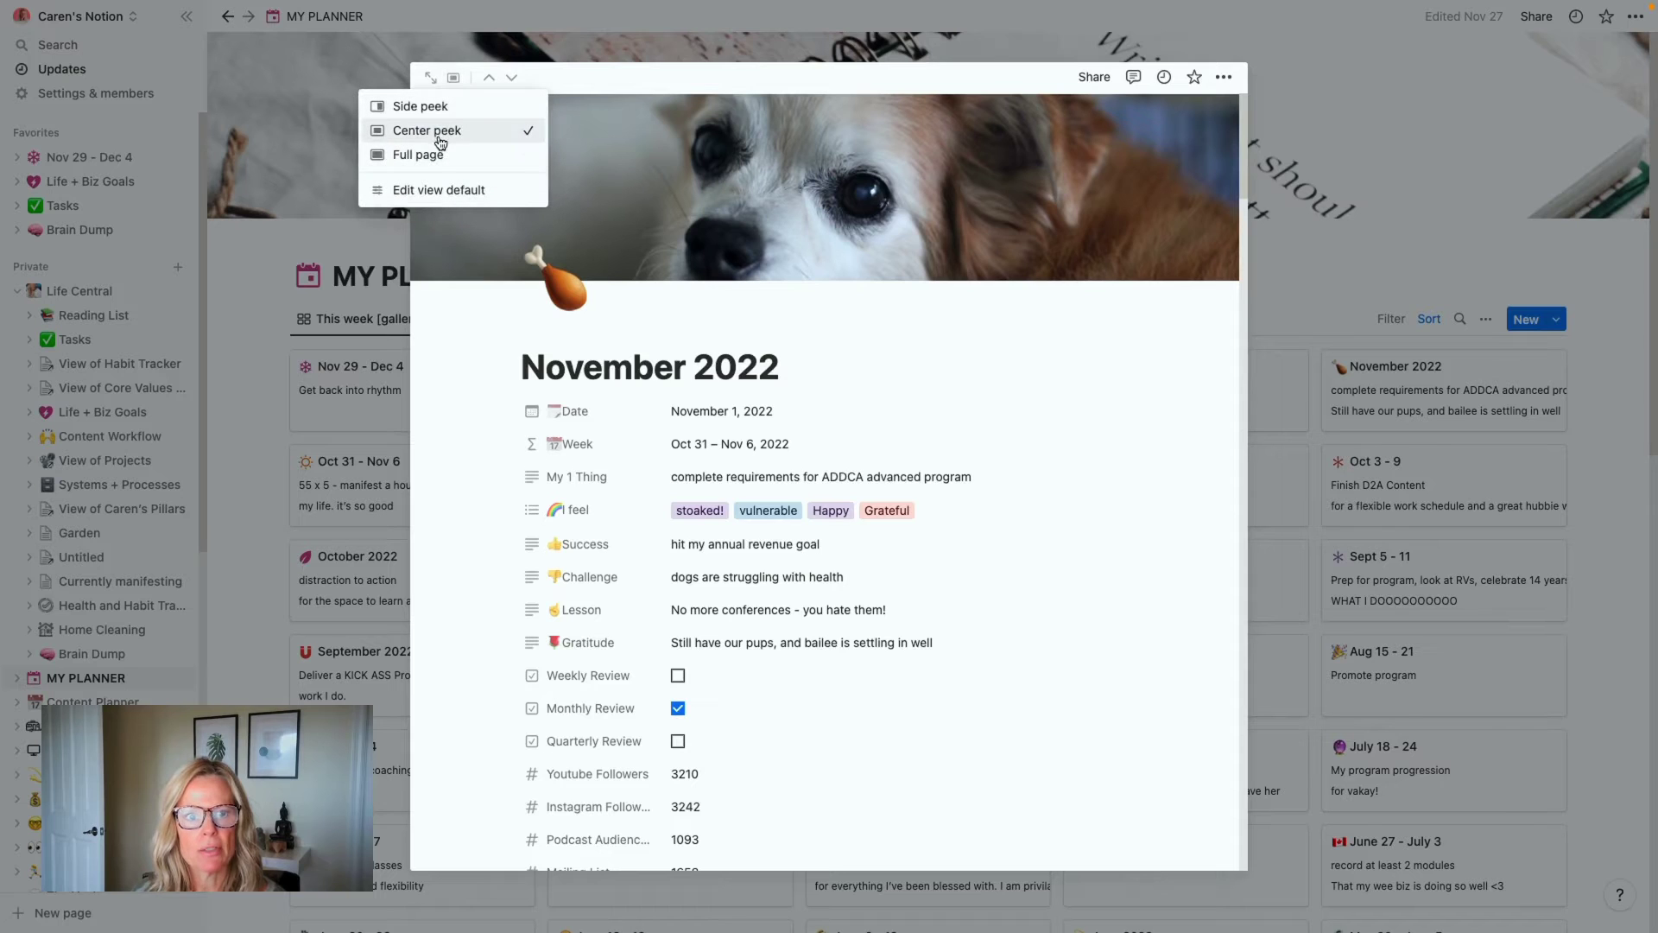
pyautogui.click(436, 154)
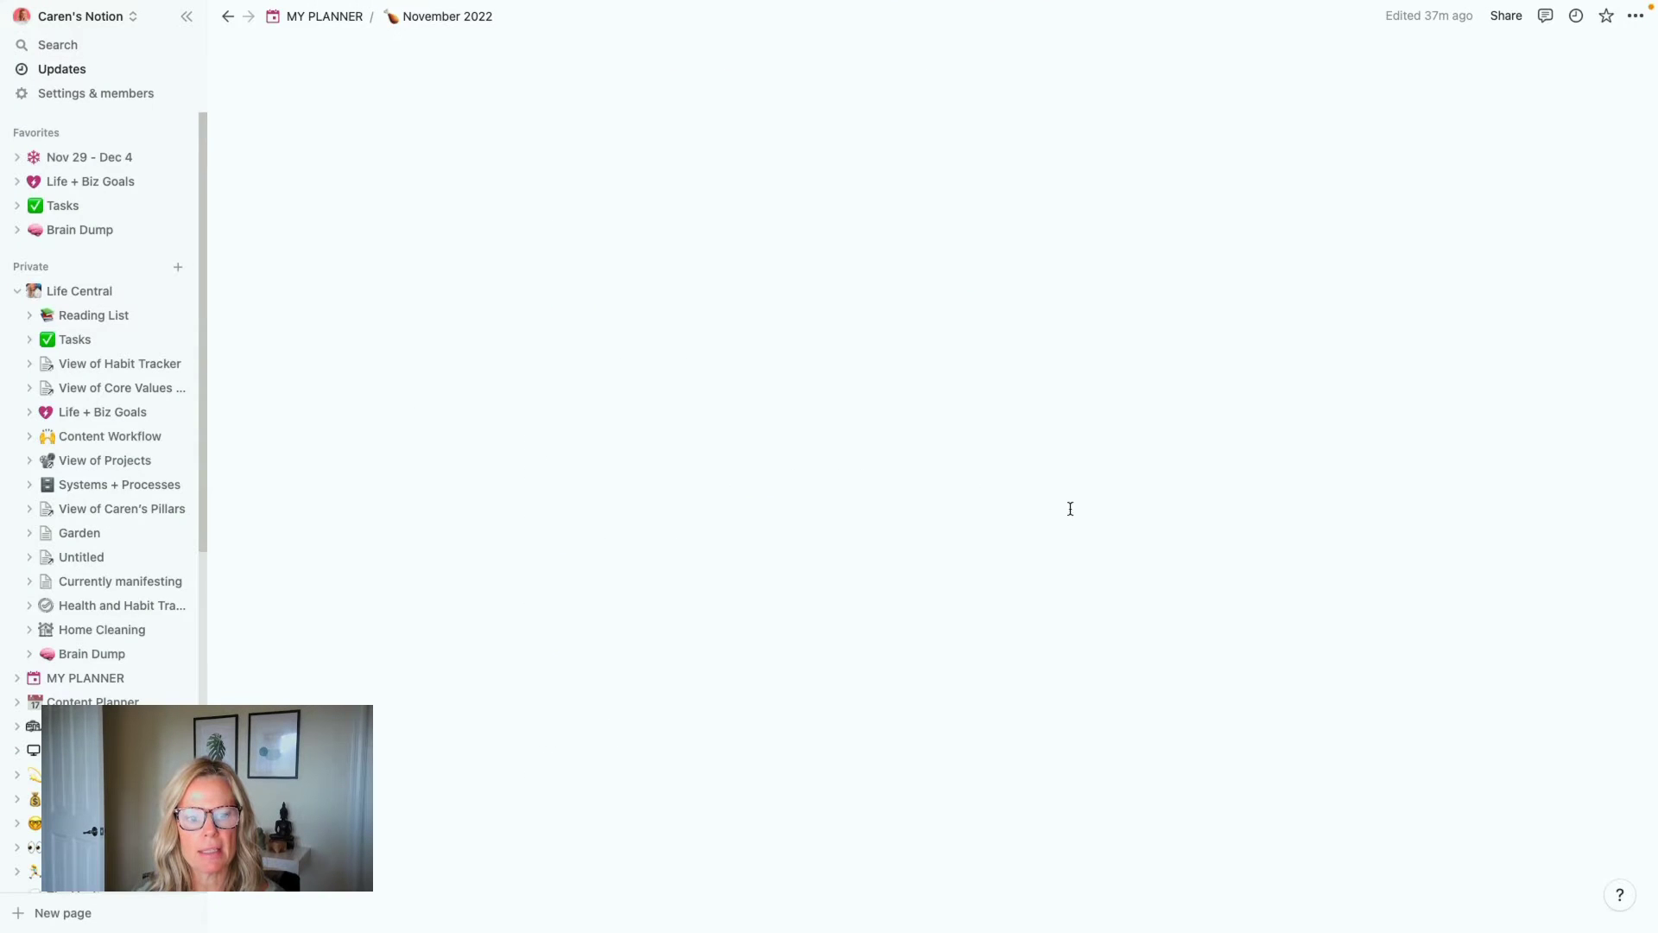
# Step: Review the November 2022 entry's properties and collapse the toggle sections from biz reflections to personal spending
pyautogui.scroll(-3, 1352, 622)
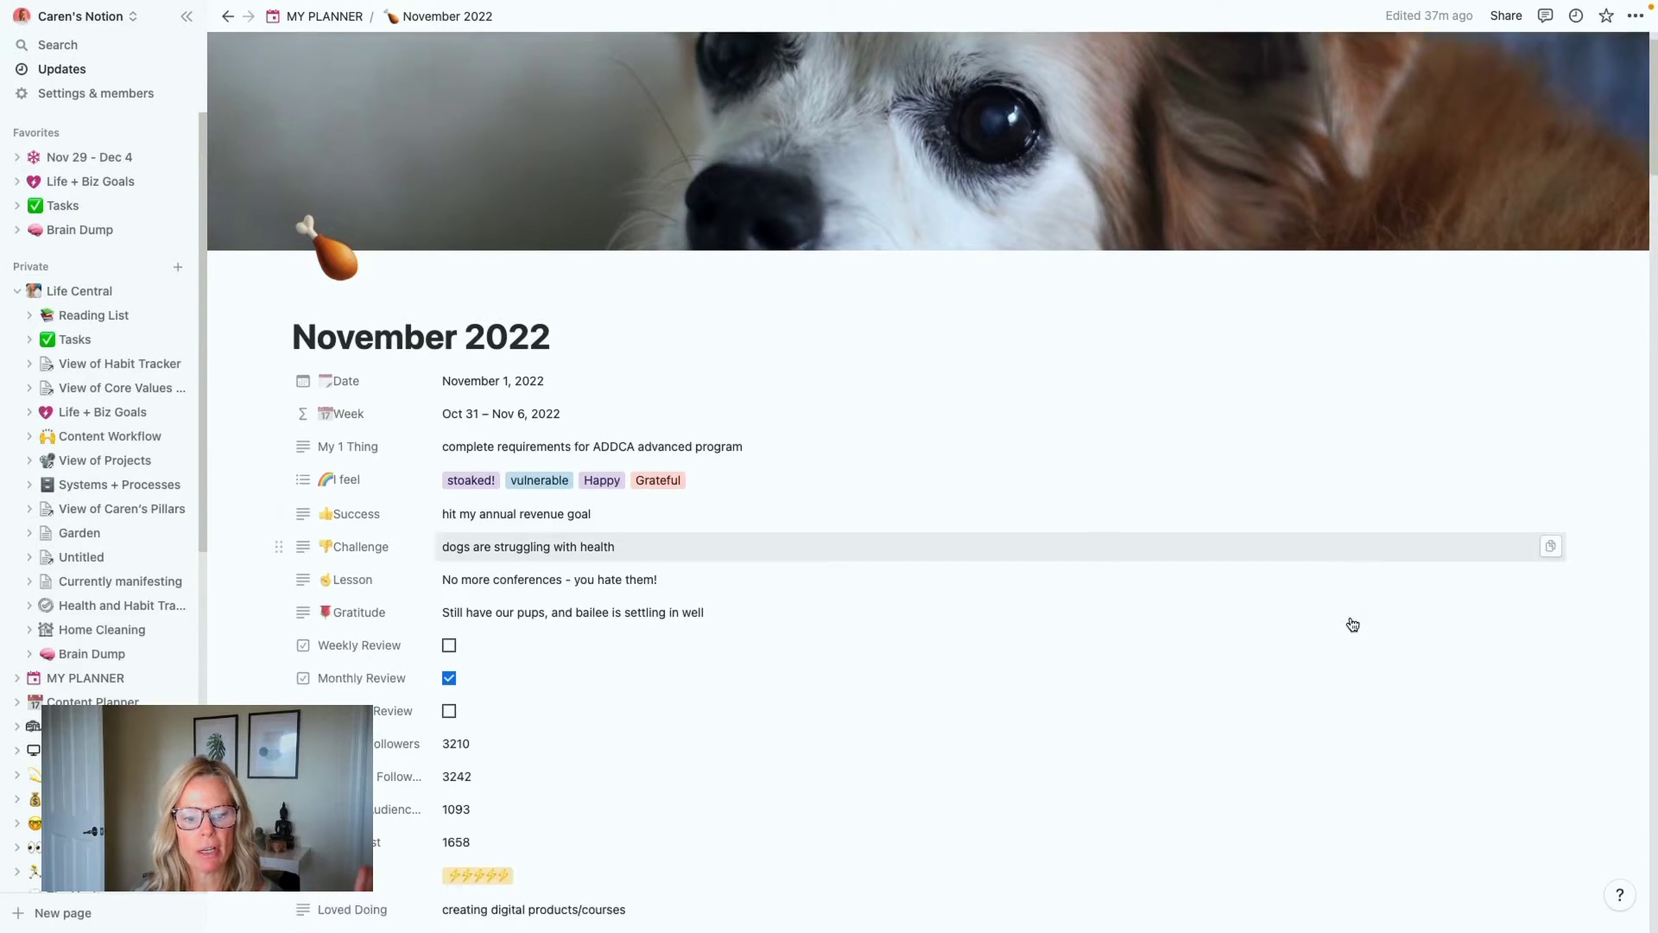
pyautogui.scroll(-3, 941, 521)
pyautogui.scroll(4, 782, 407)
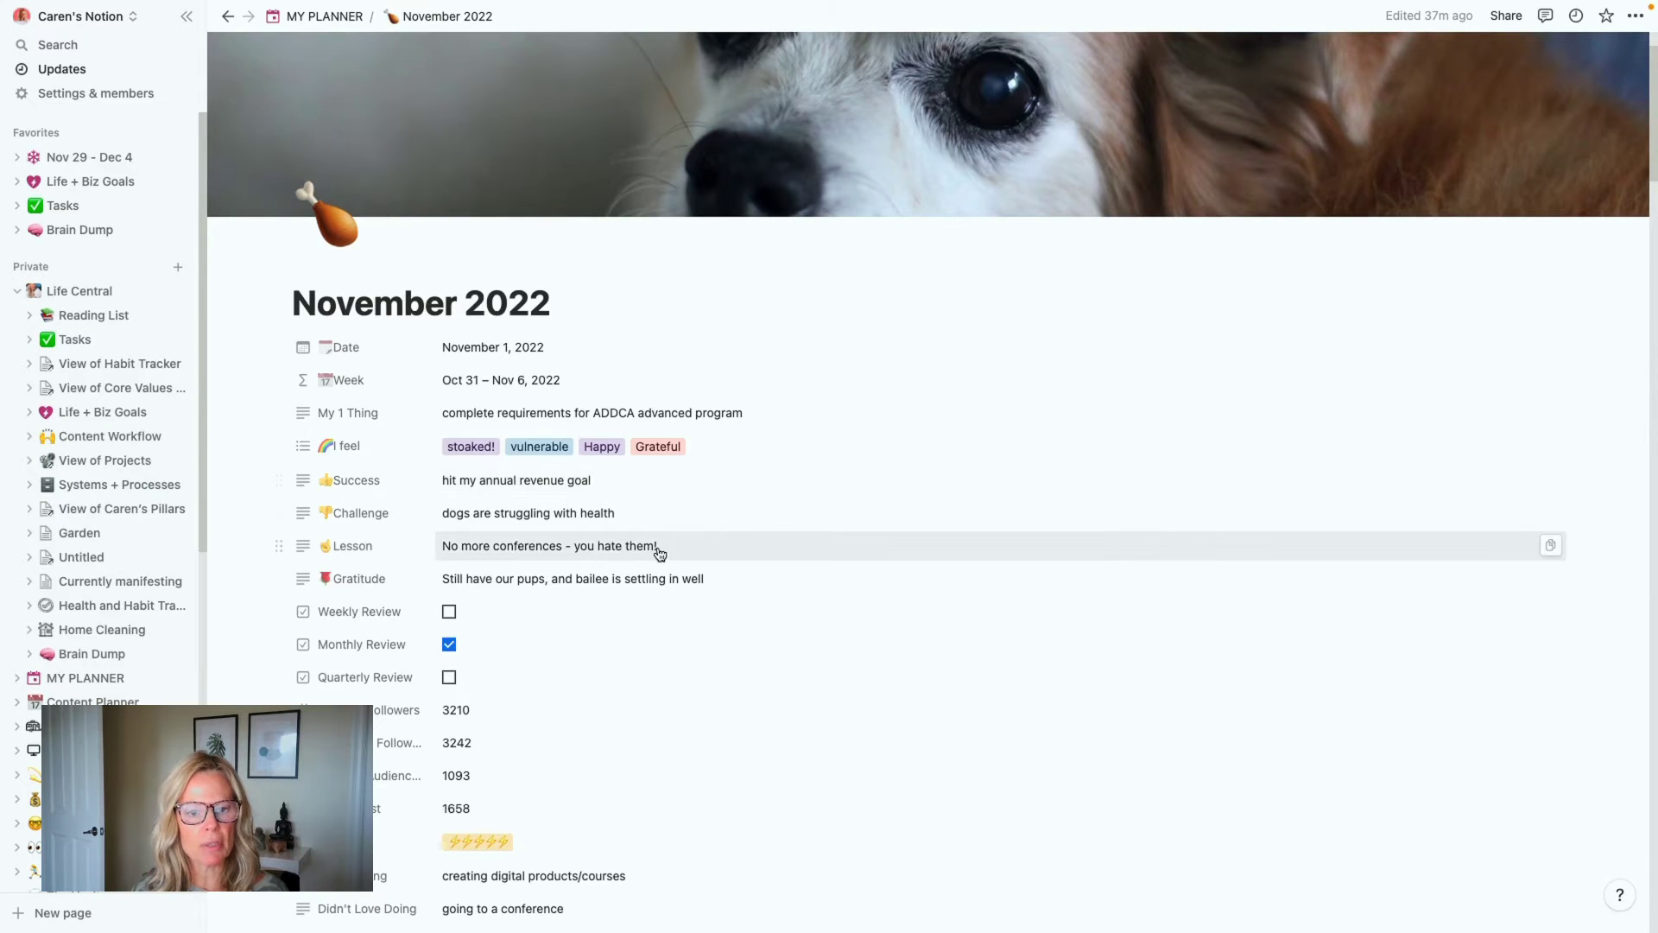
pyautogui.scroll(-3, 688, 526)
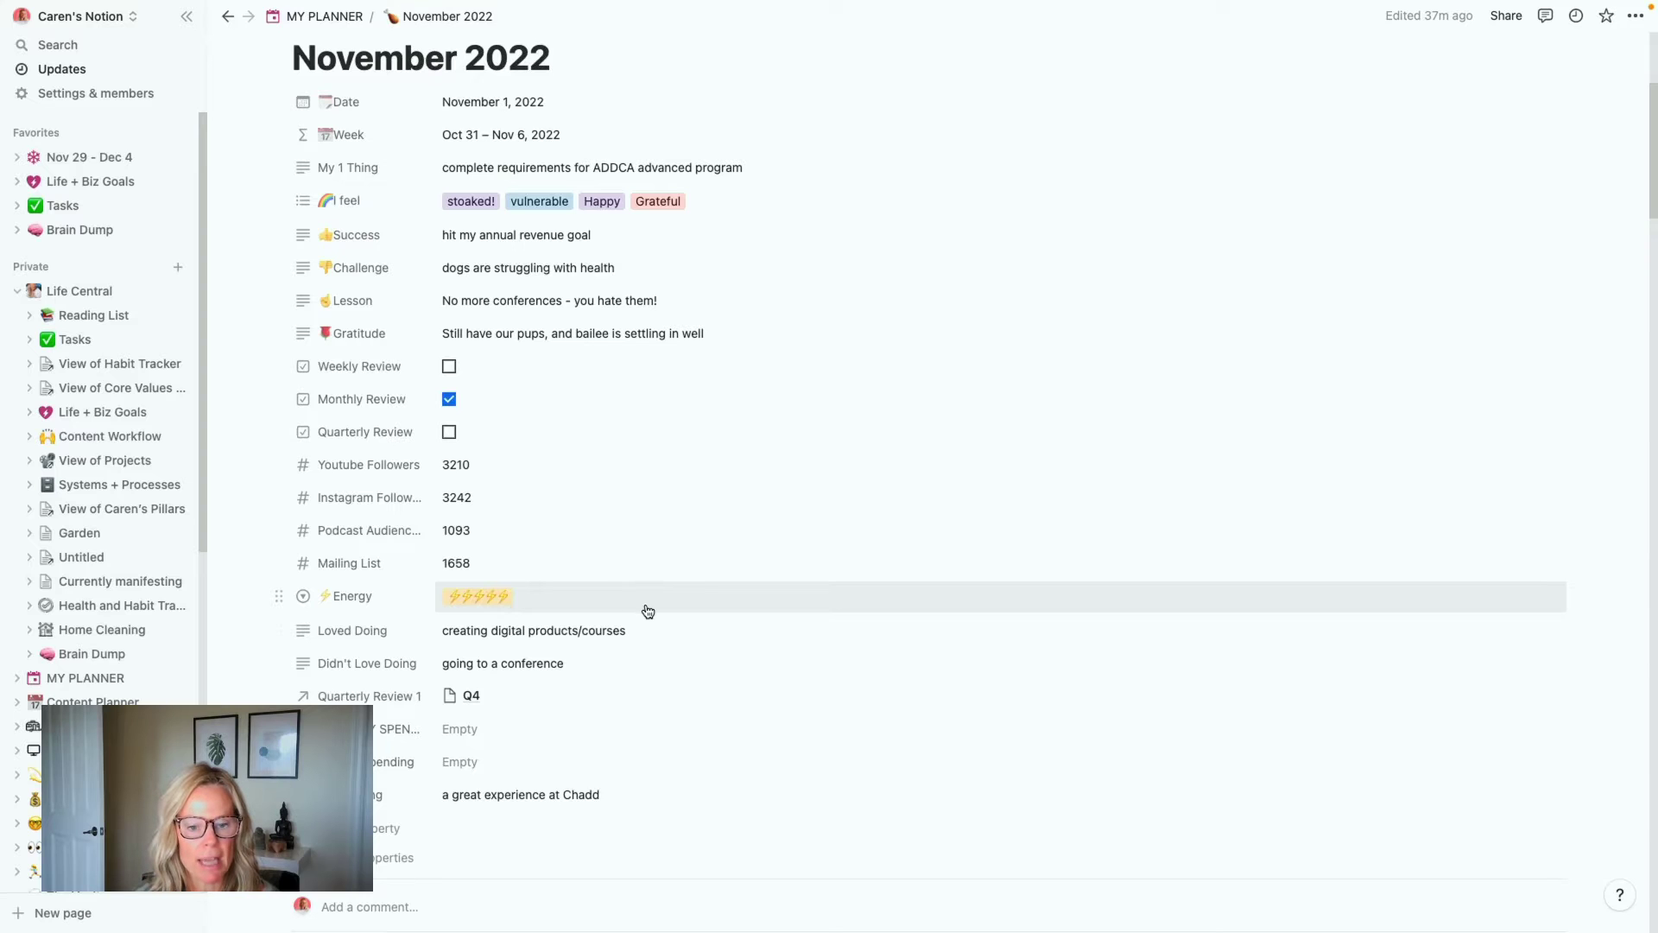
pyautogui.scroll(-2, 770, 629)
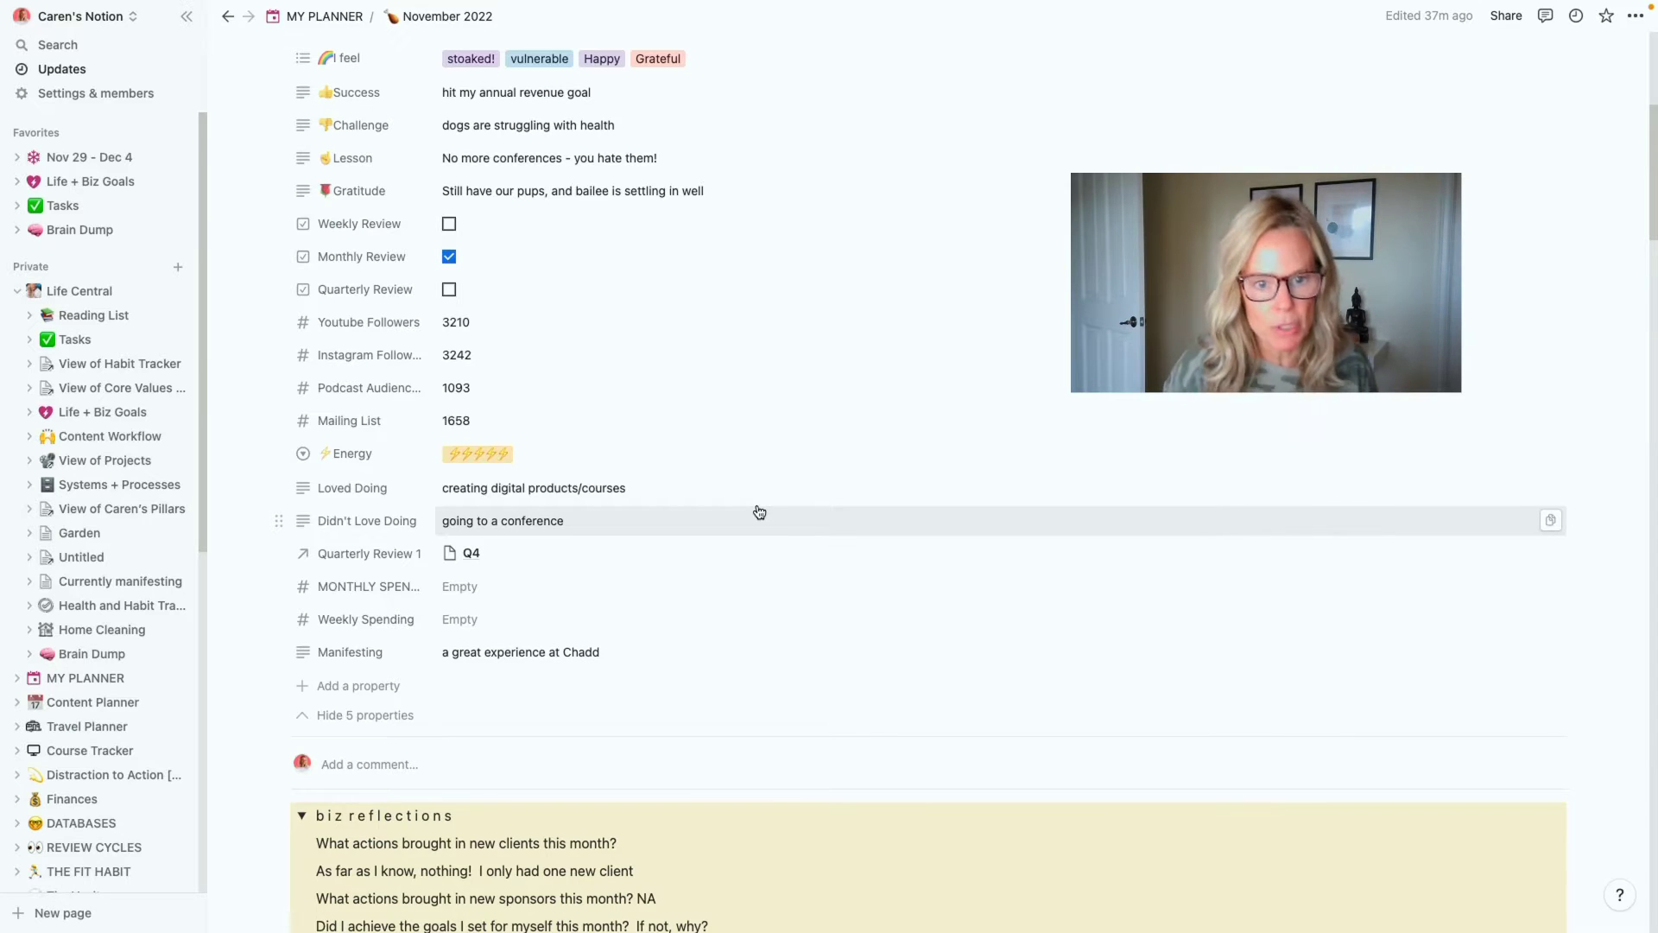
pyautogui.scroll(-3, 759, 512)
pyautogui.press('super+alt+t')
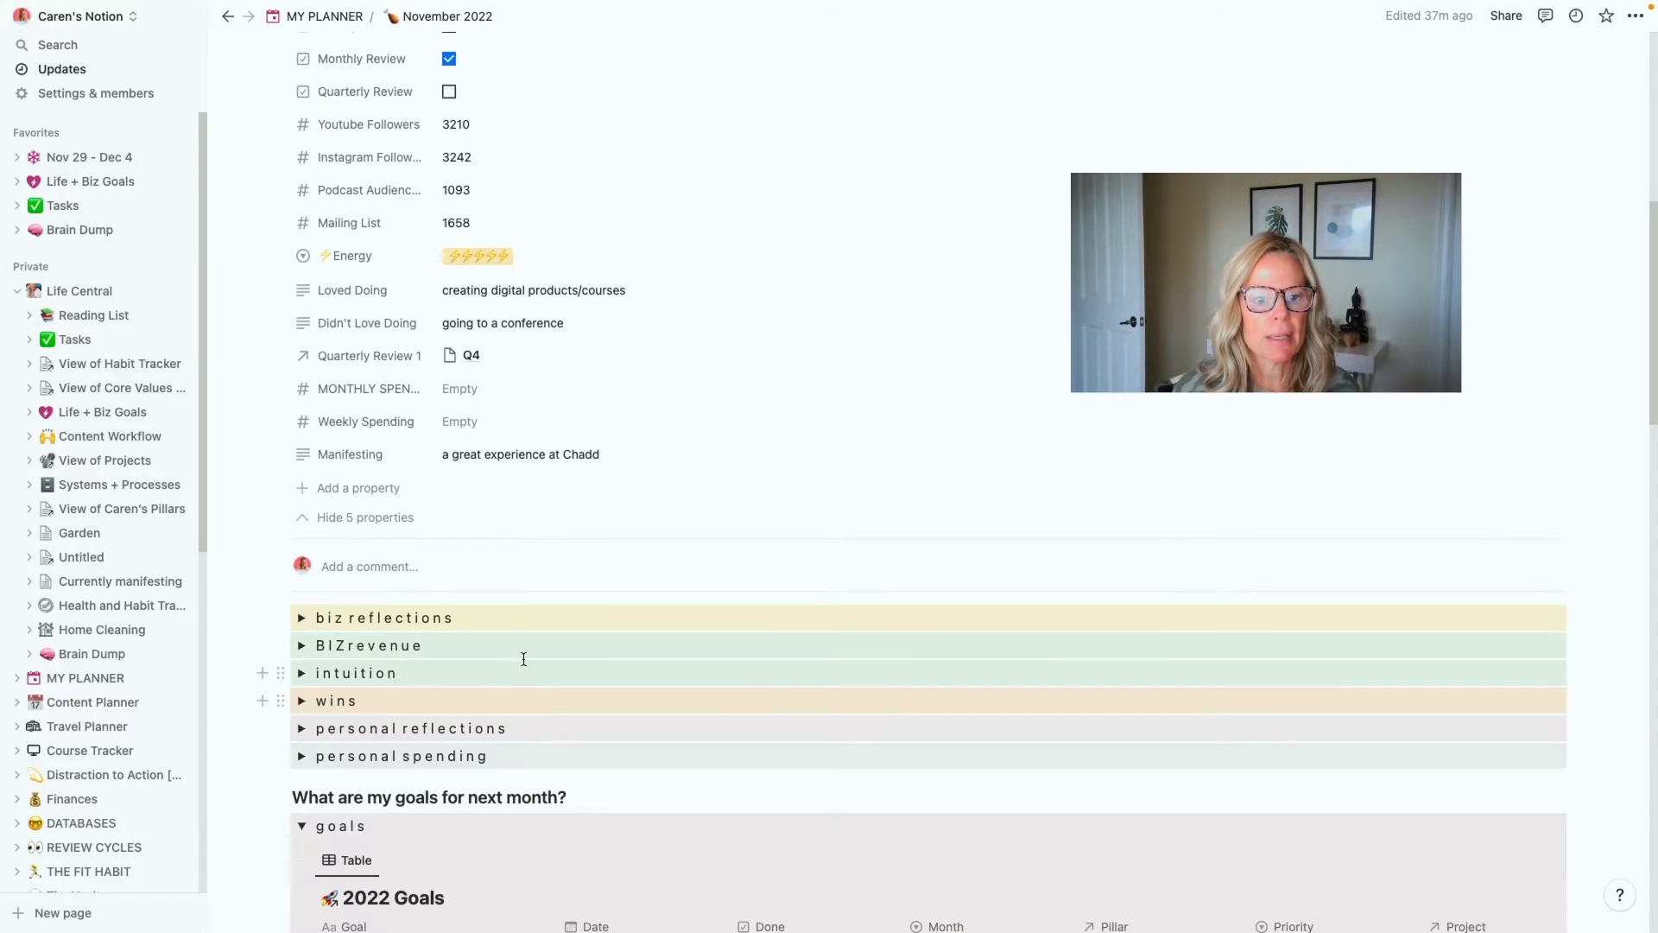
# Step: Check the biz reflections section, examine the 2022 Goals table in the November review, and collapse the goals section
pyautogui.click(302, 618)
pyautogui.click(303, 619)
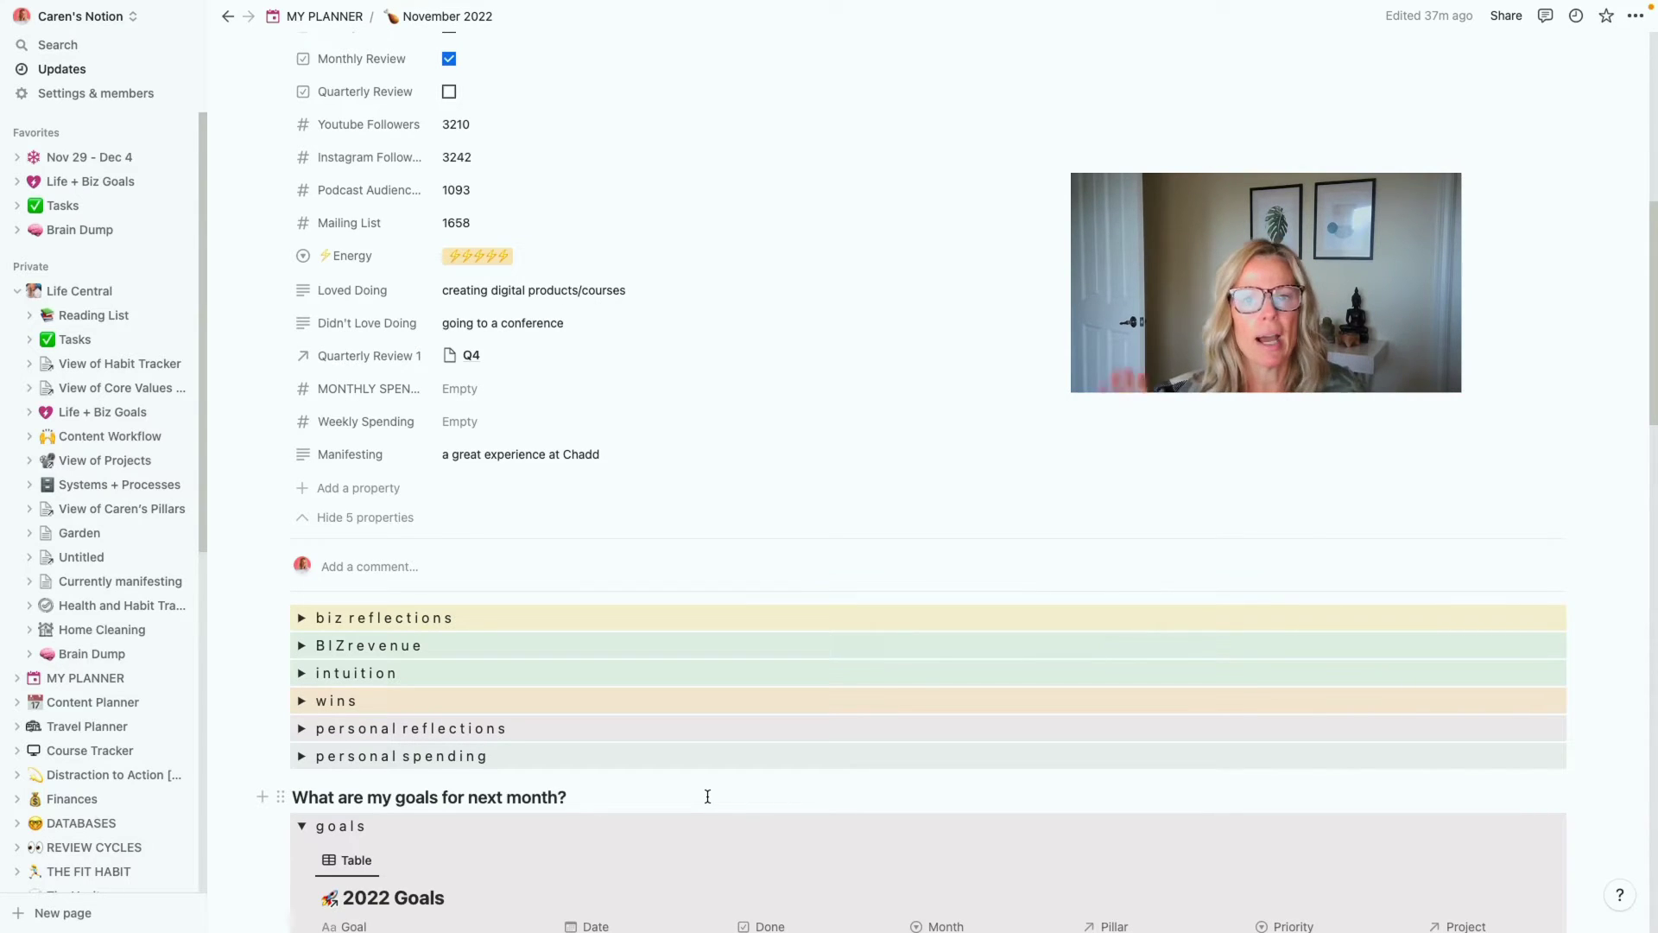
pyautogui.scroll(-1, 704, 792)
pyautogui.scroll(-3, 701, 789)
pyautogui.scroll(4, 672, 337)
pyautogui.scroll(-5, 672, 337)
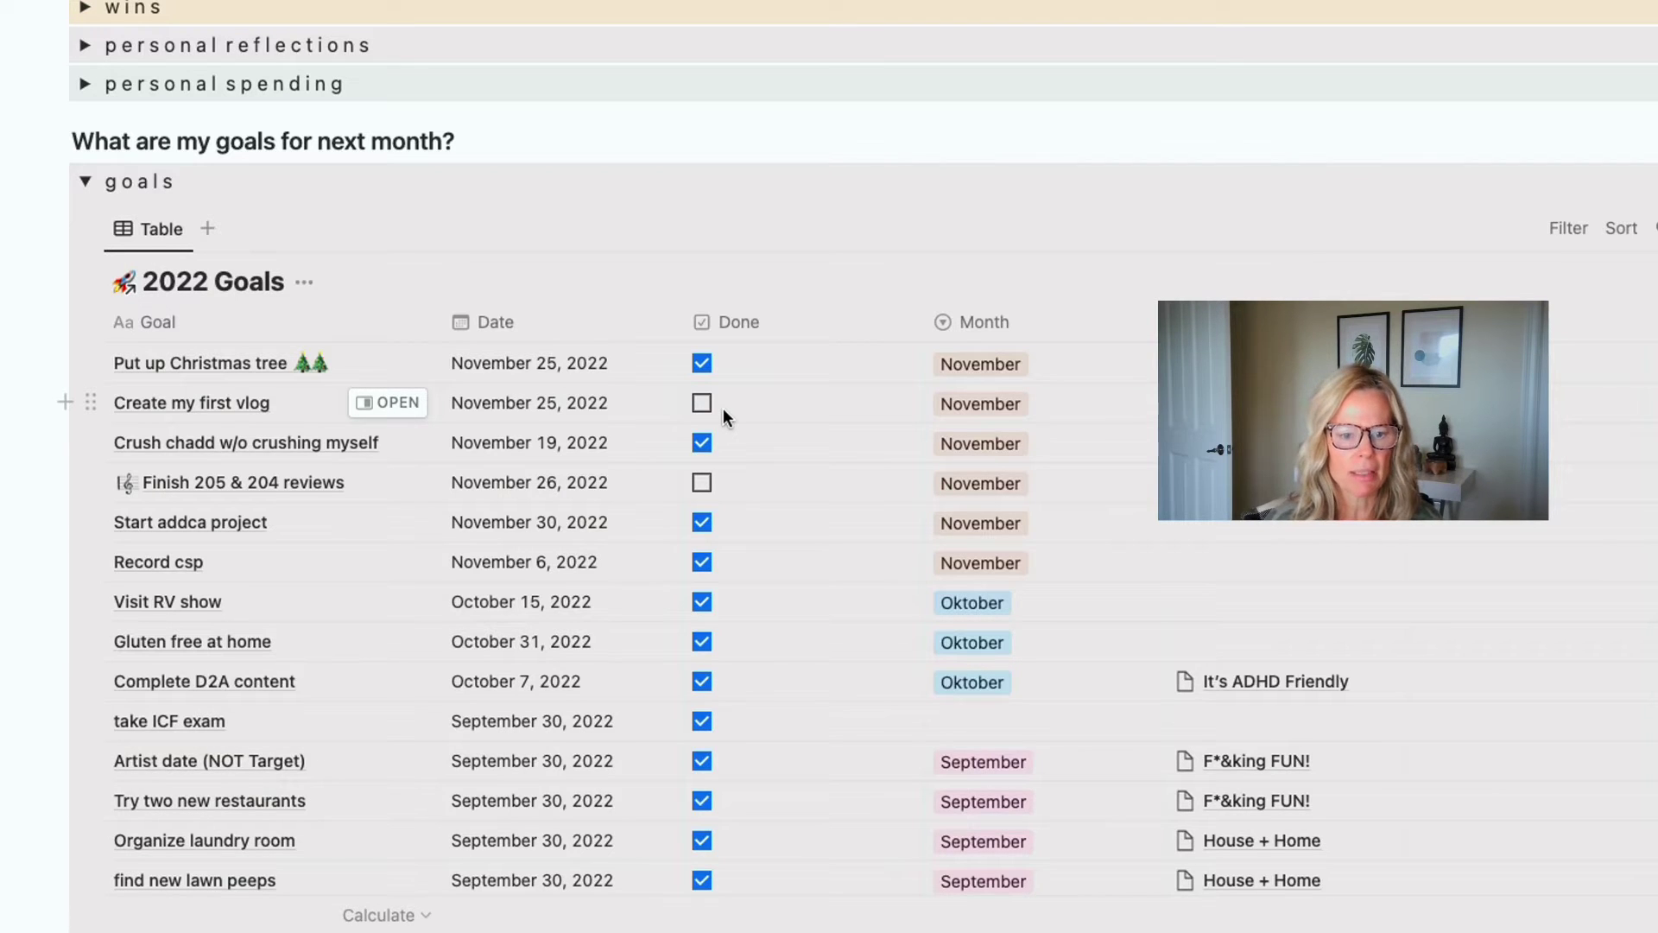
pyautogui.scroll(-2, 723, 408)
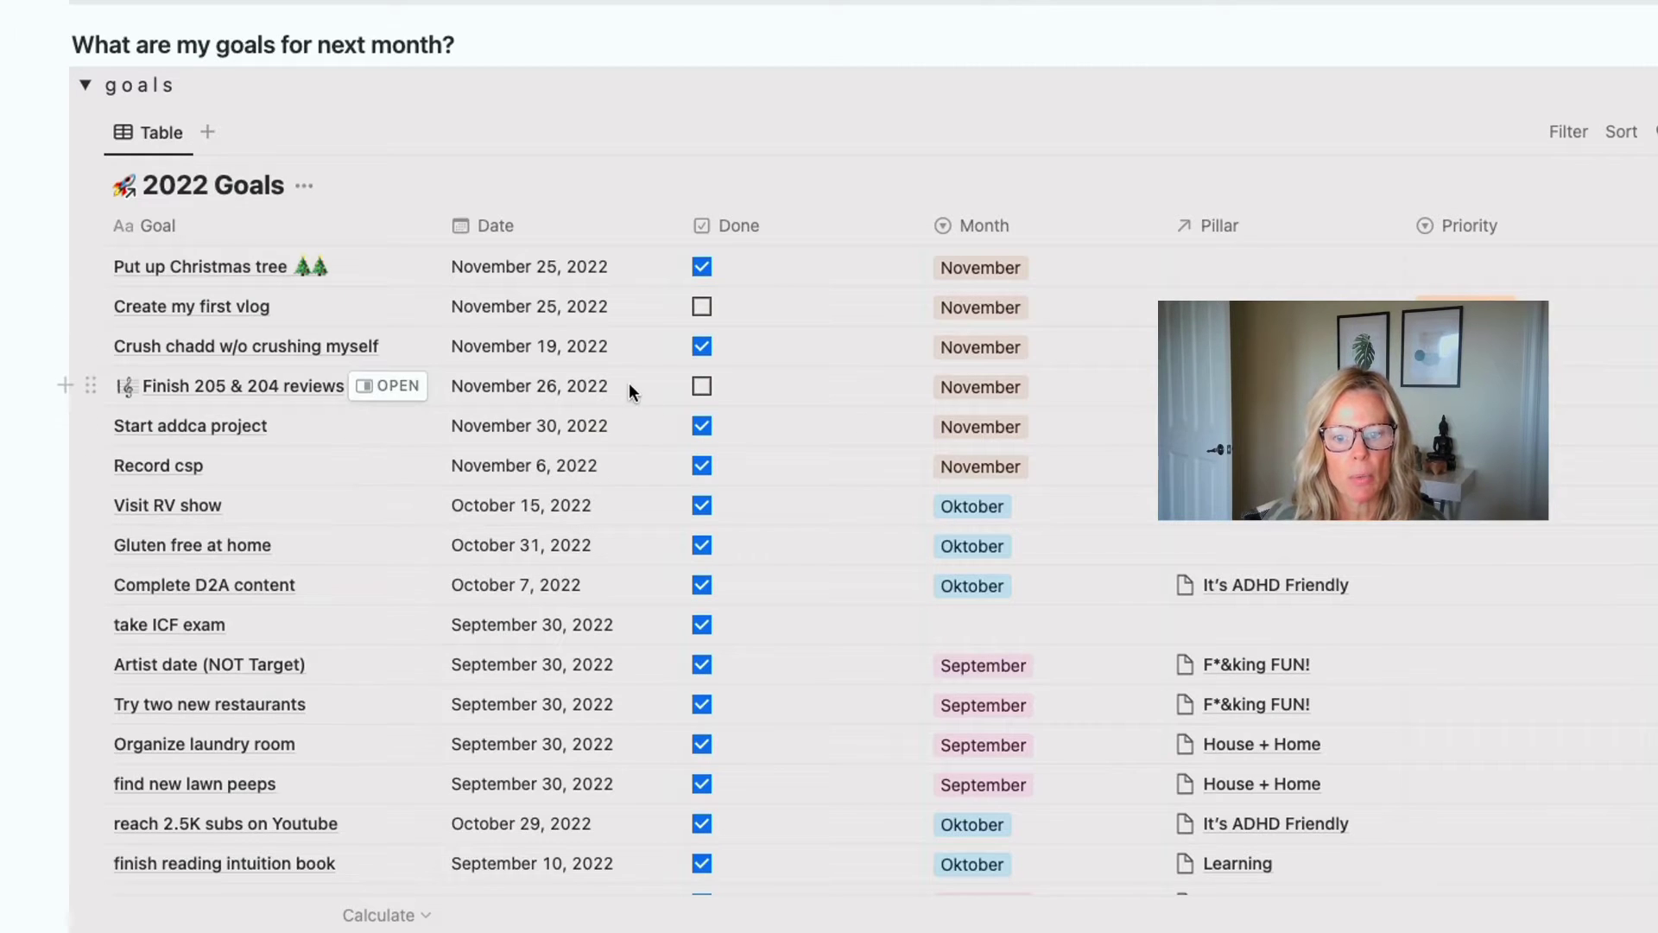
pyautogui.click(87, 87)
pyautogui.click(86, 132)
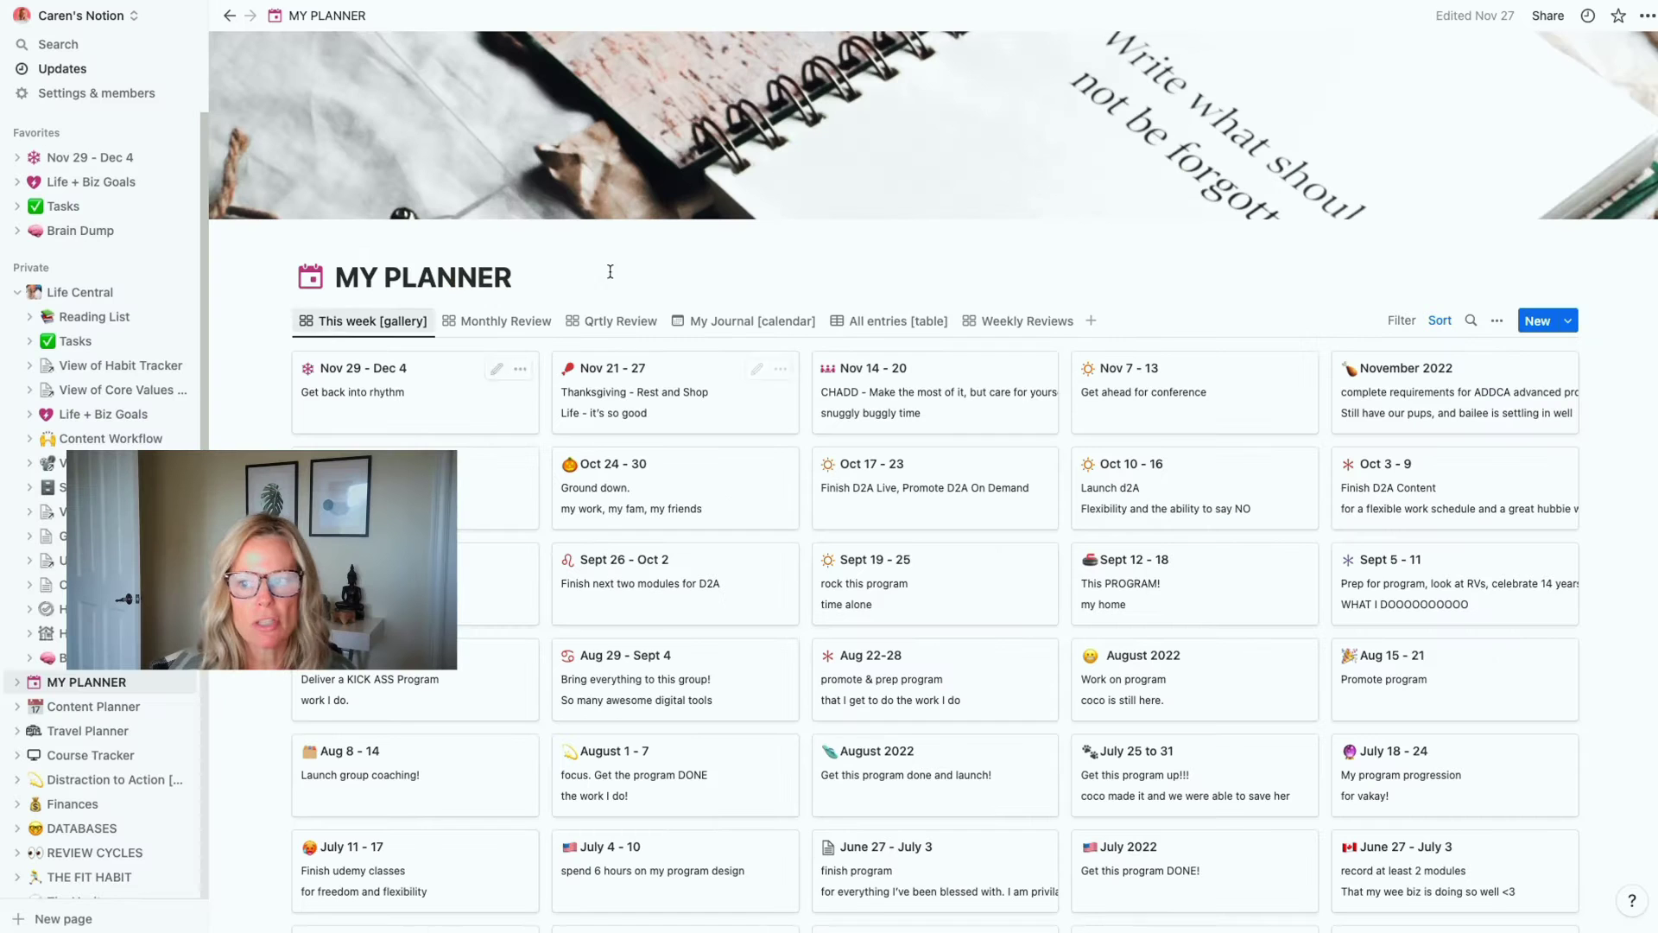
# Step: Create a new planner entry from the Monthly Review | Planning Template
pyautogui.click(1568, 323)
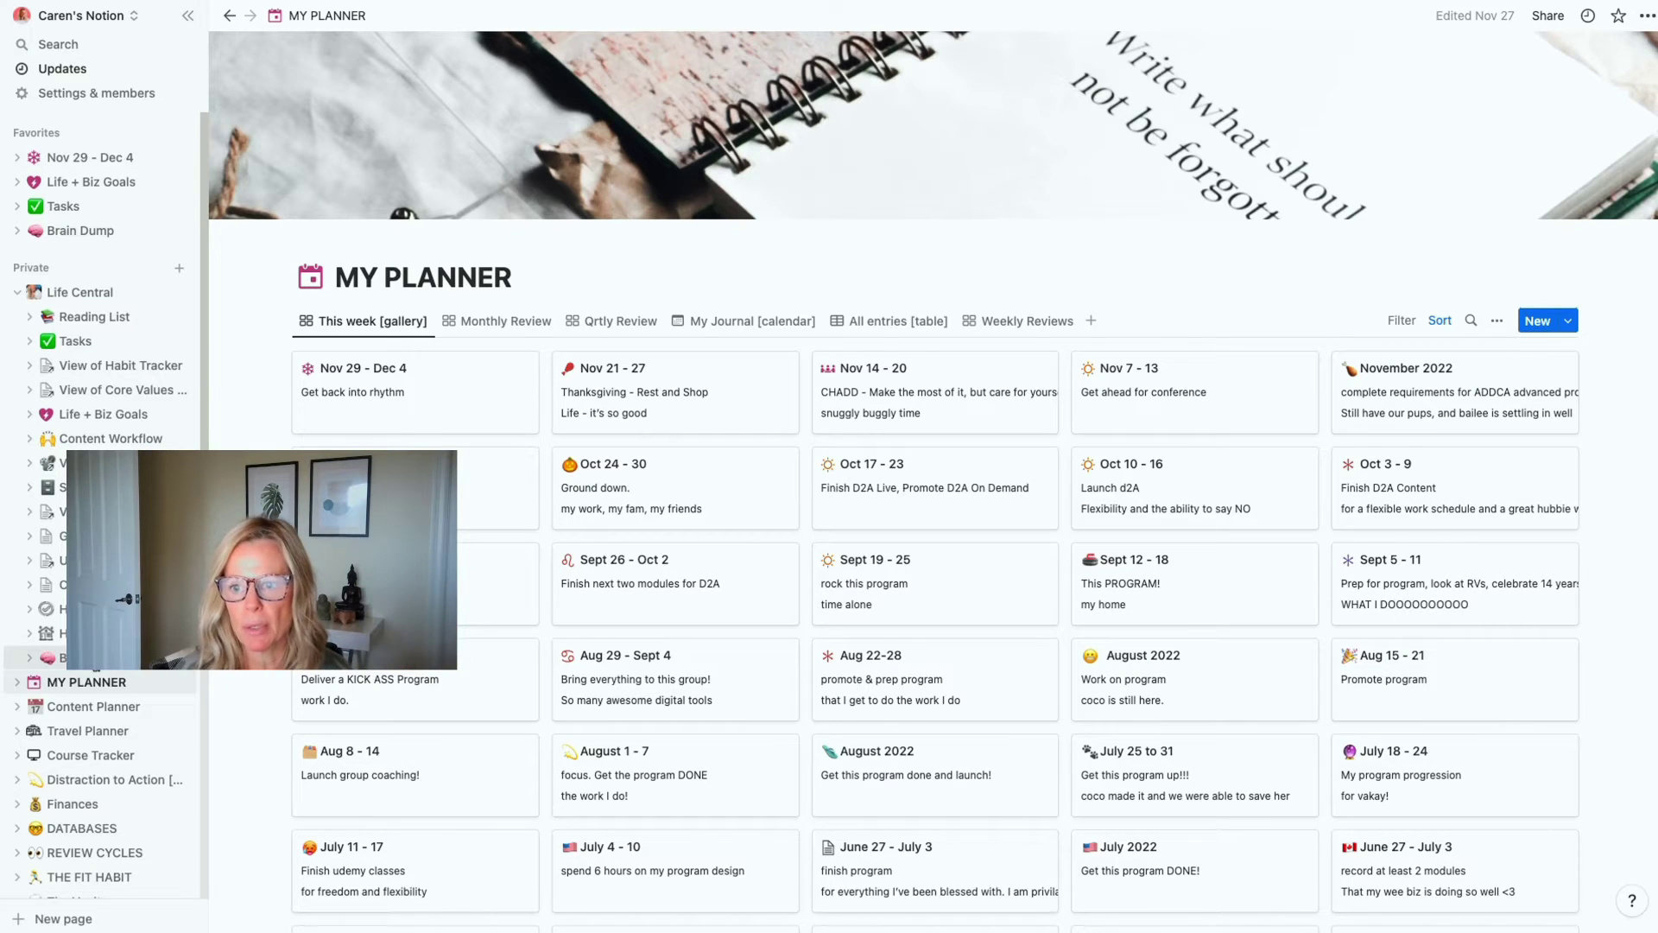
pyautogui.click(1571, 325)
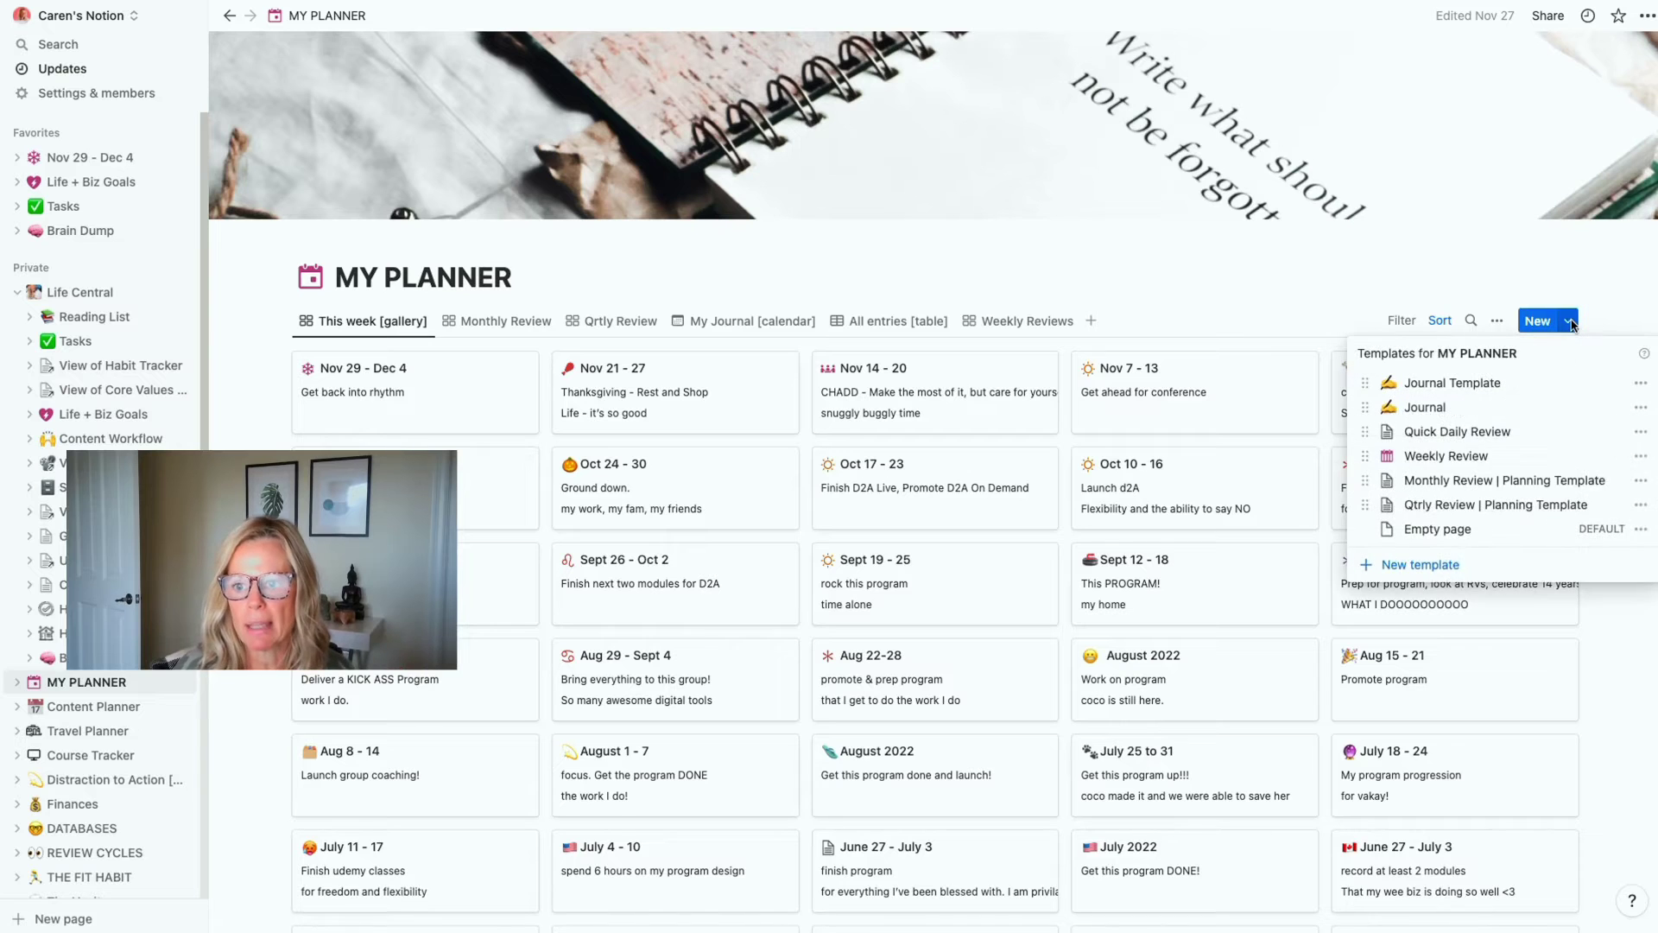
pyautogui.click(1479, 487)
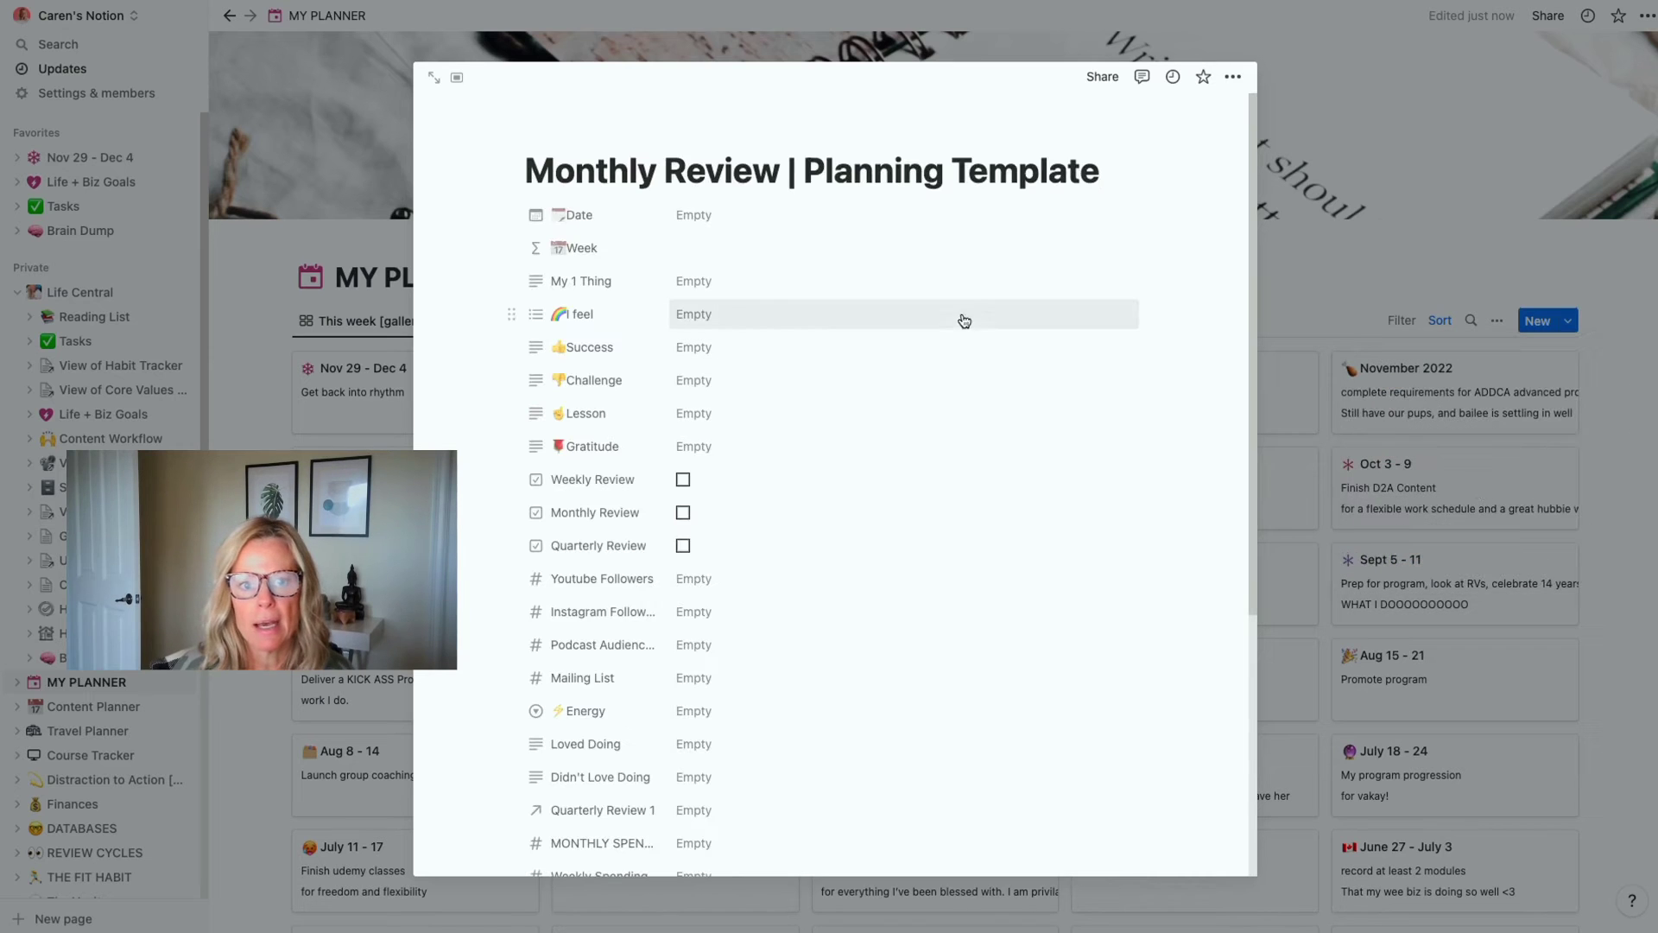
# Step: Title the new entry "December 2022" and mark it as a Monthly Review
pyautogui.moveTo(1101, 171); pyautogui.dragTo(543, 173)
pyautogui.write('D')
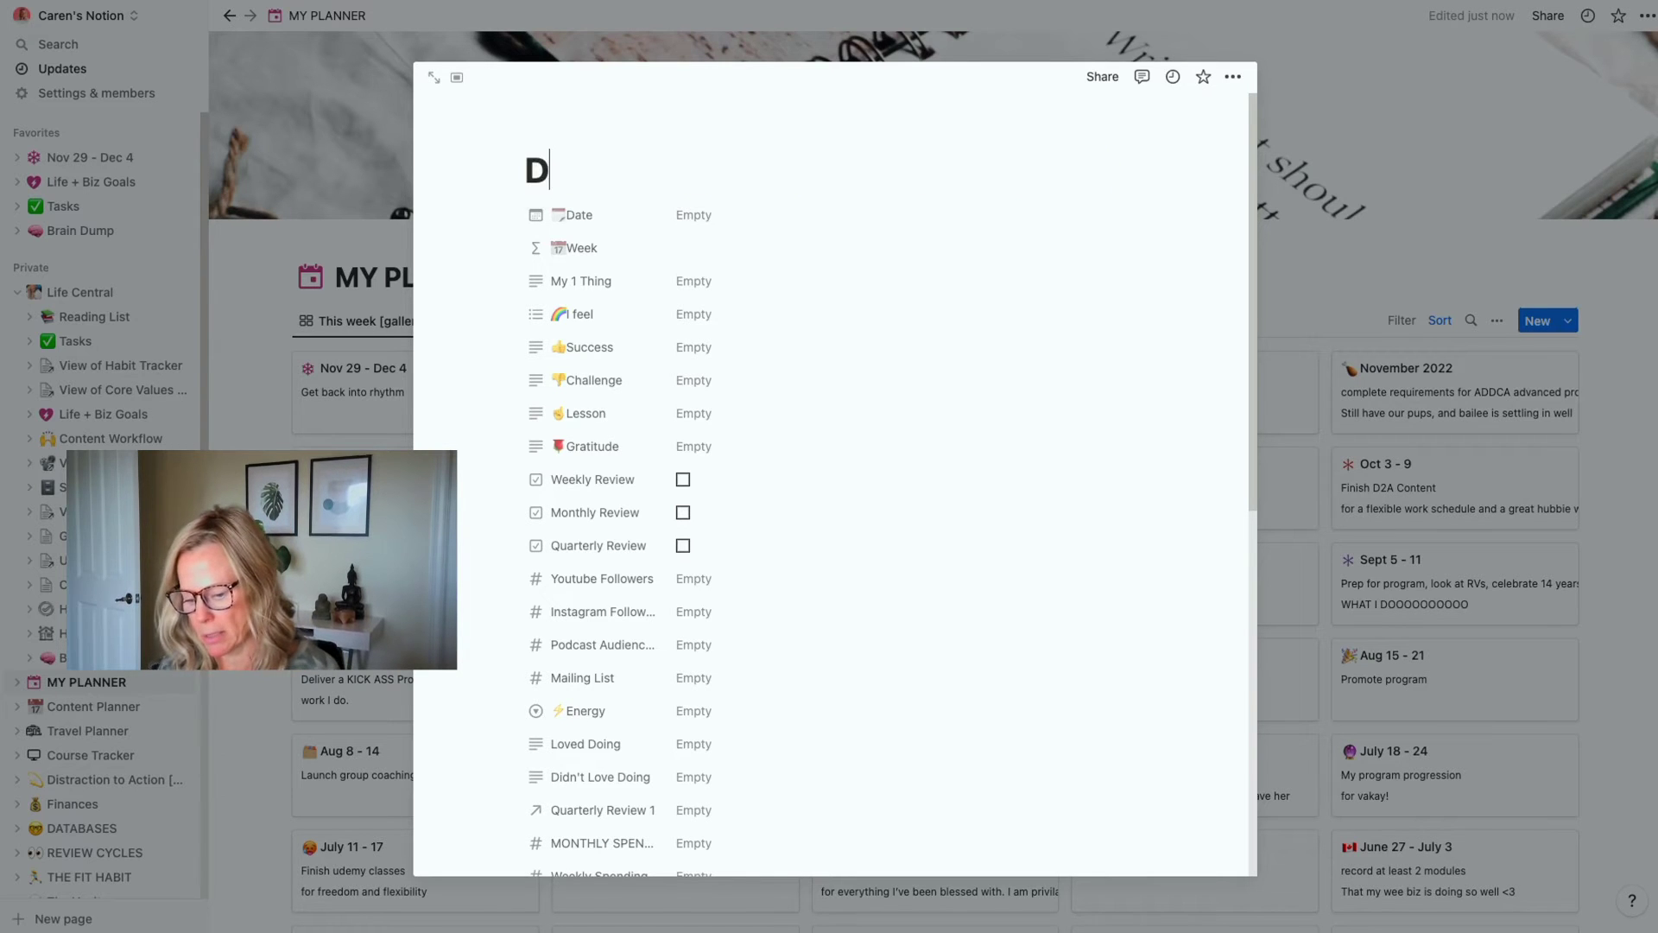
pyautogui.write('ecember 20')
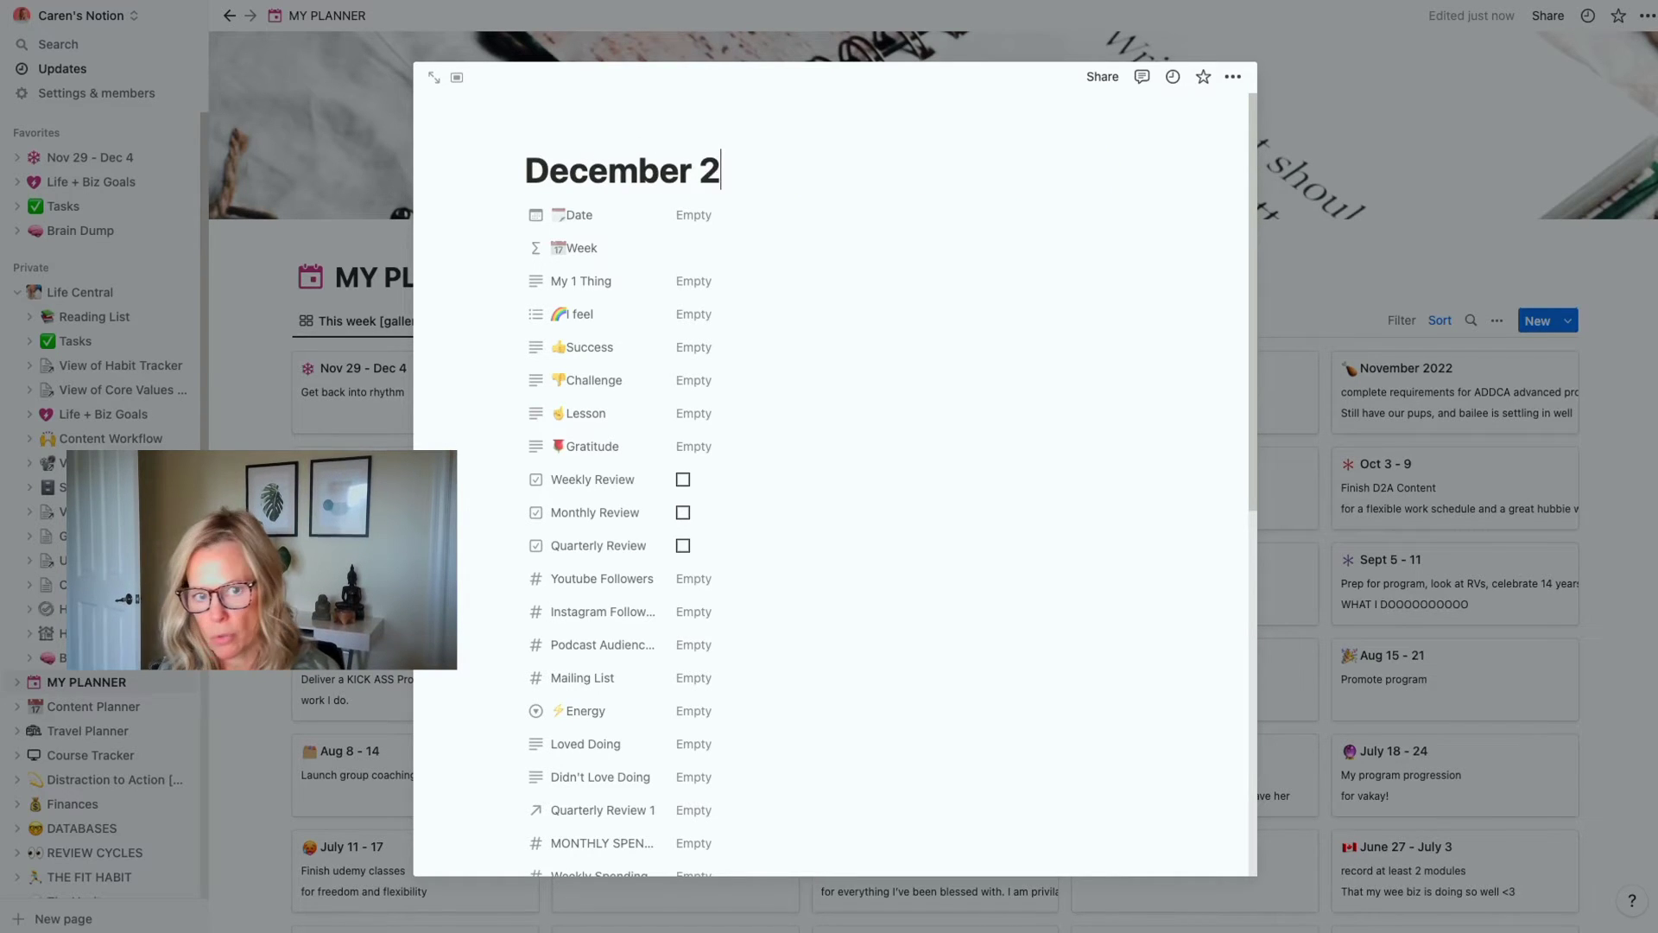
pyautogui.write('22')
pyautogui.click(682, 512)
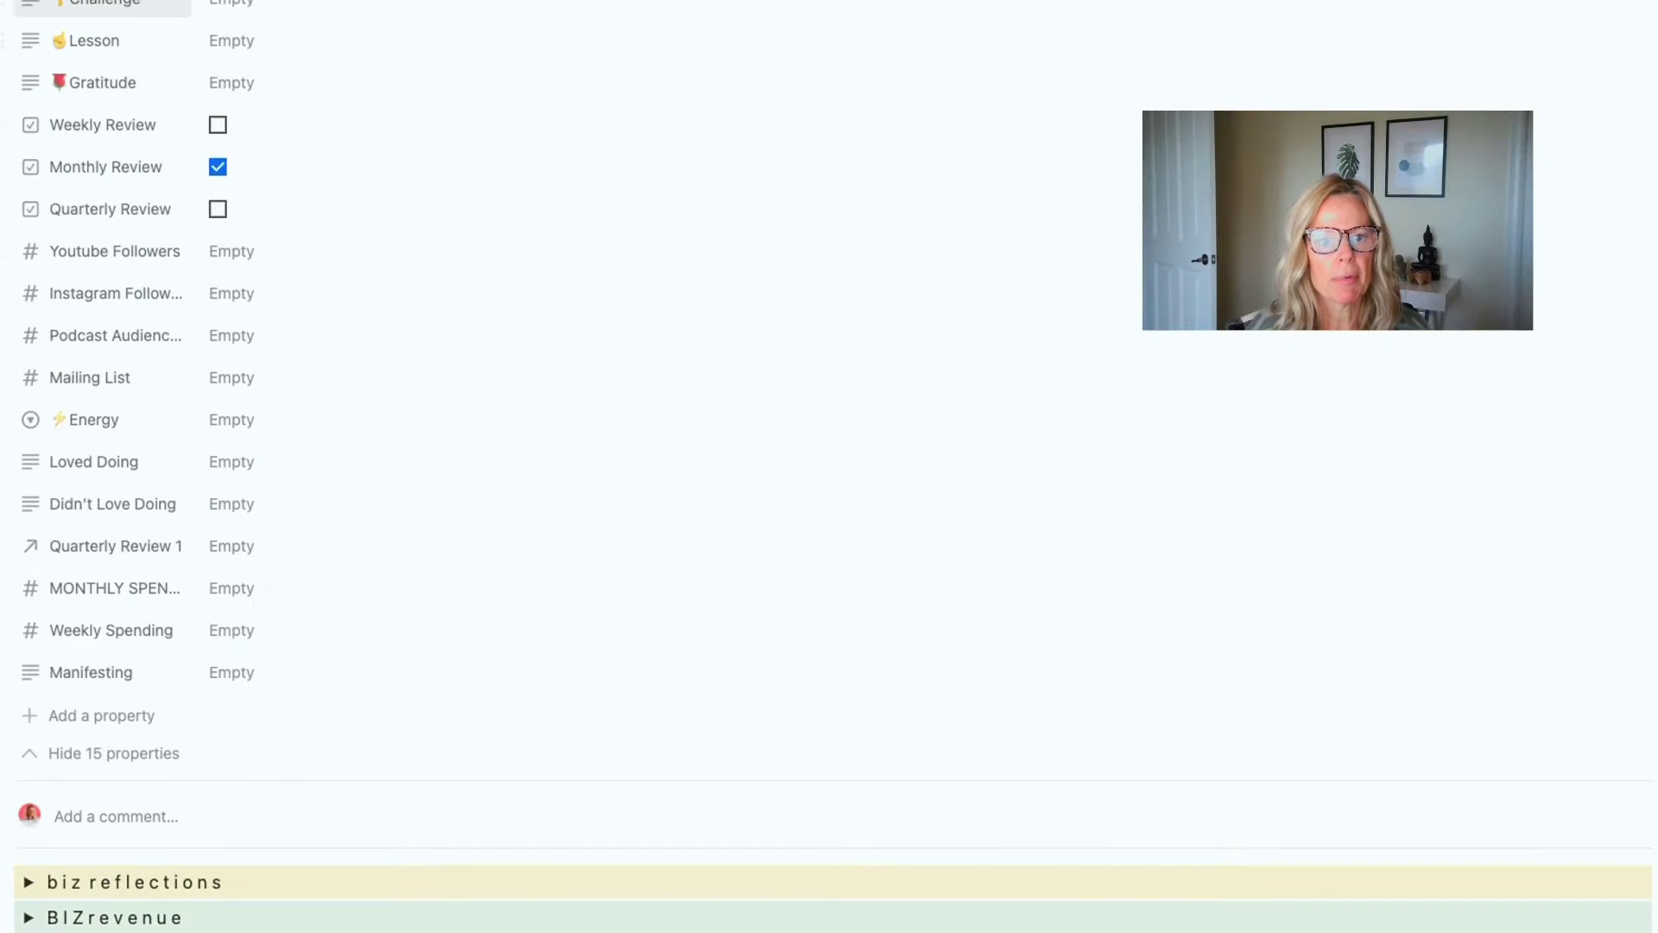
# Step: Expand the goals section and add the goal "Outline an ADHD Coaching Biz Mini Course" at the end of its table
pyautogui.scroll(-5, 780, 319)
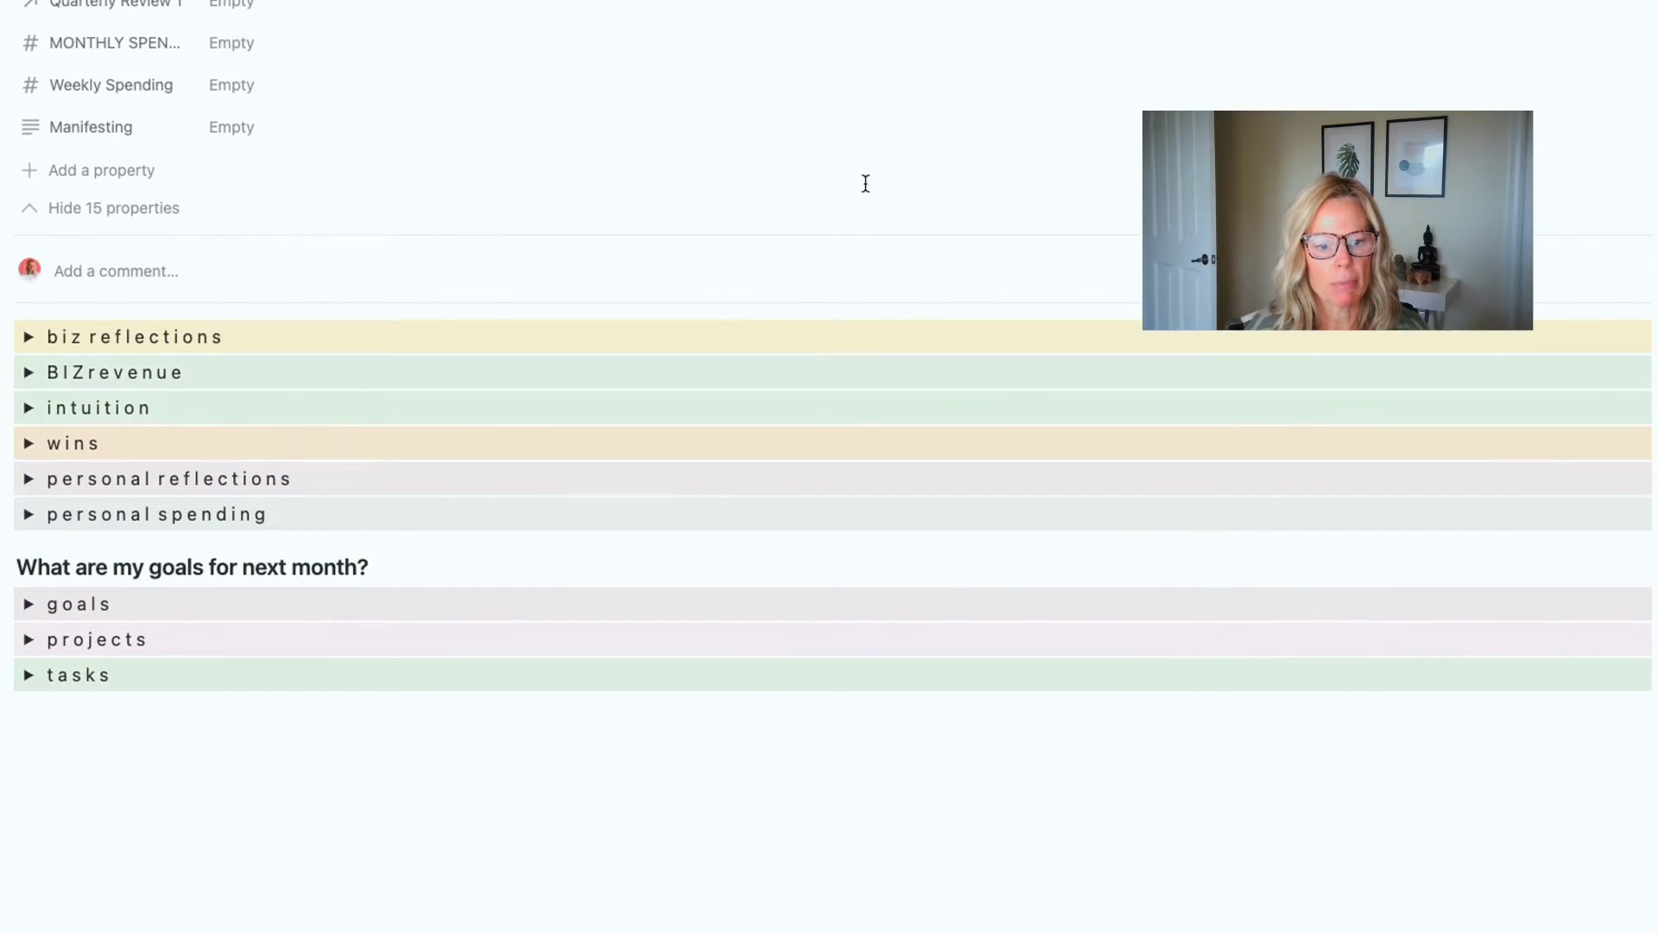
pyautogui.click(28, 606)
pyautogui.scroll(-4, 777, 568)
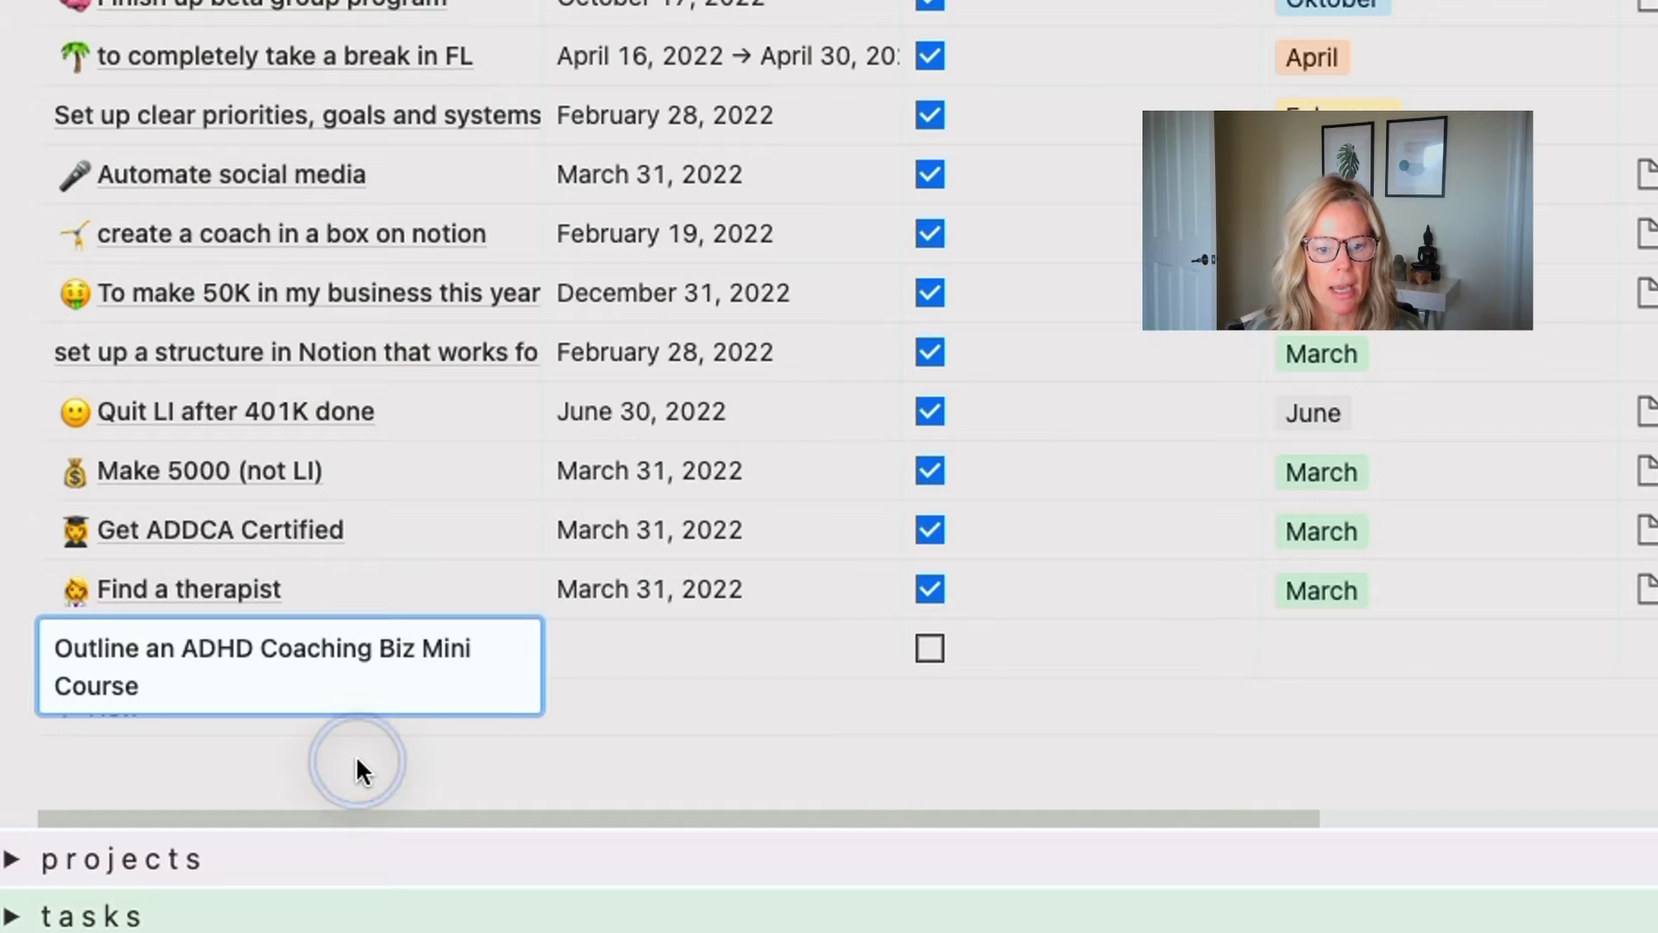
pyautogui.press('Escape')
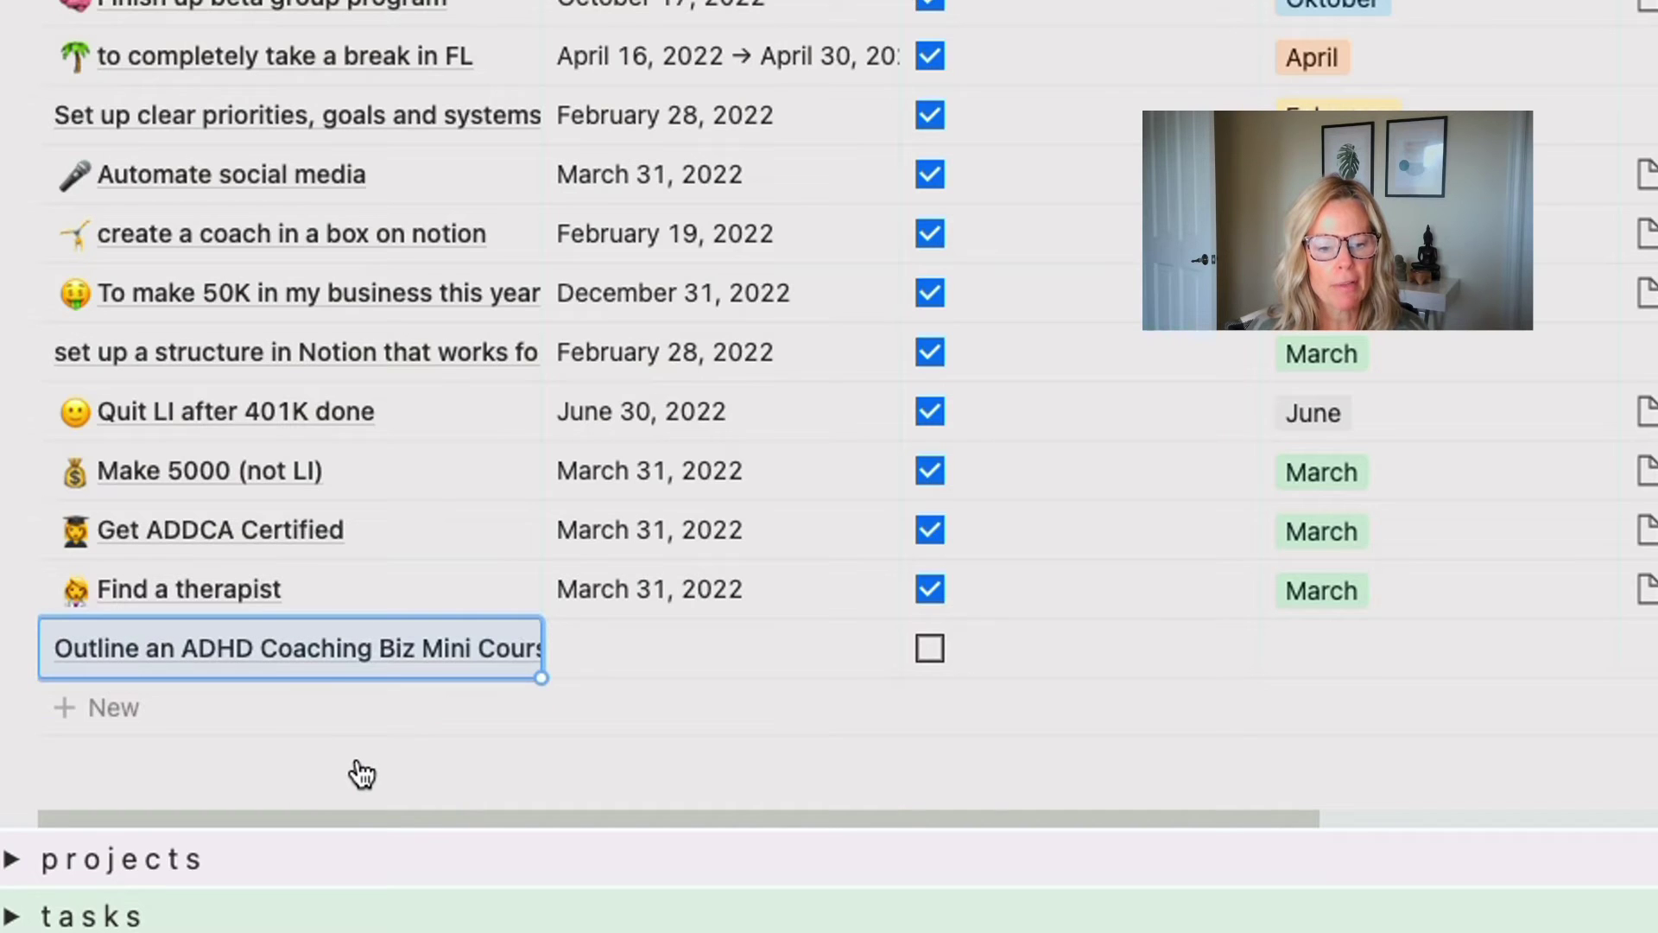
# Step: Add the goal "Create funnel for new subscribers" to the goals table and start another goal row
pyautogui.click(148, 717)
pyautogui.write('Create funnel for new subscribers')
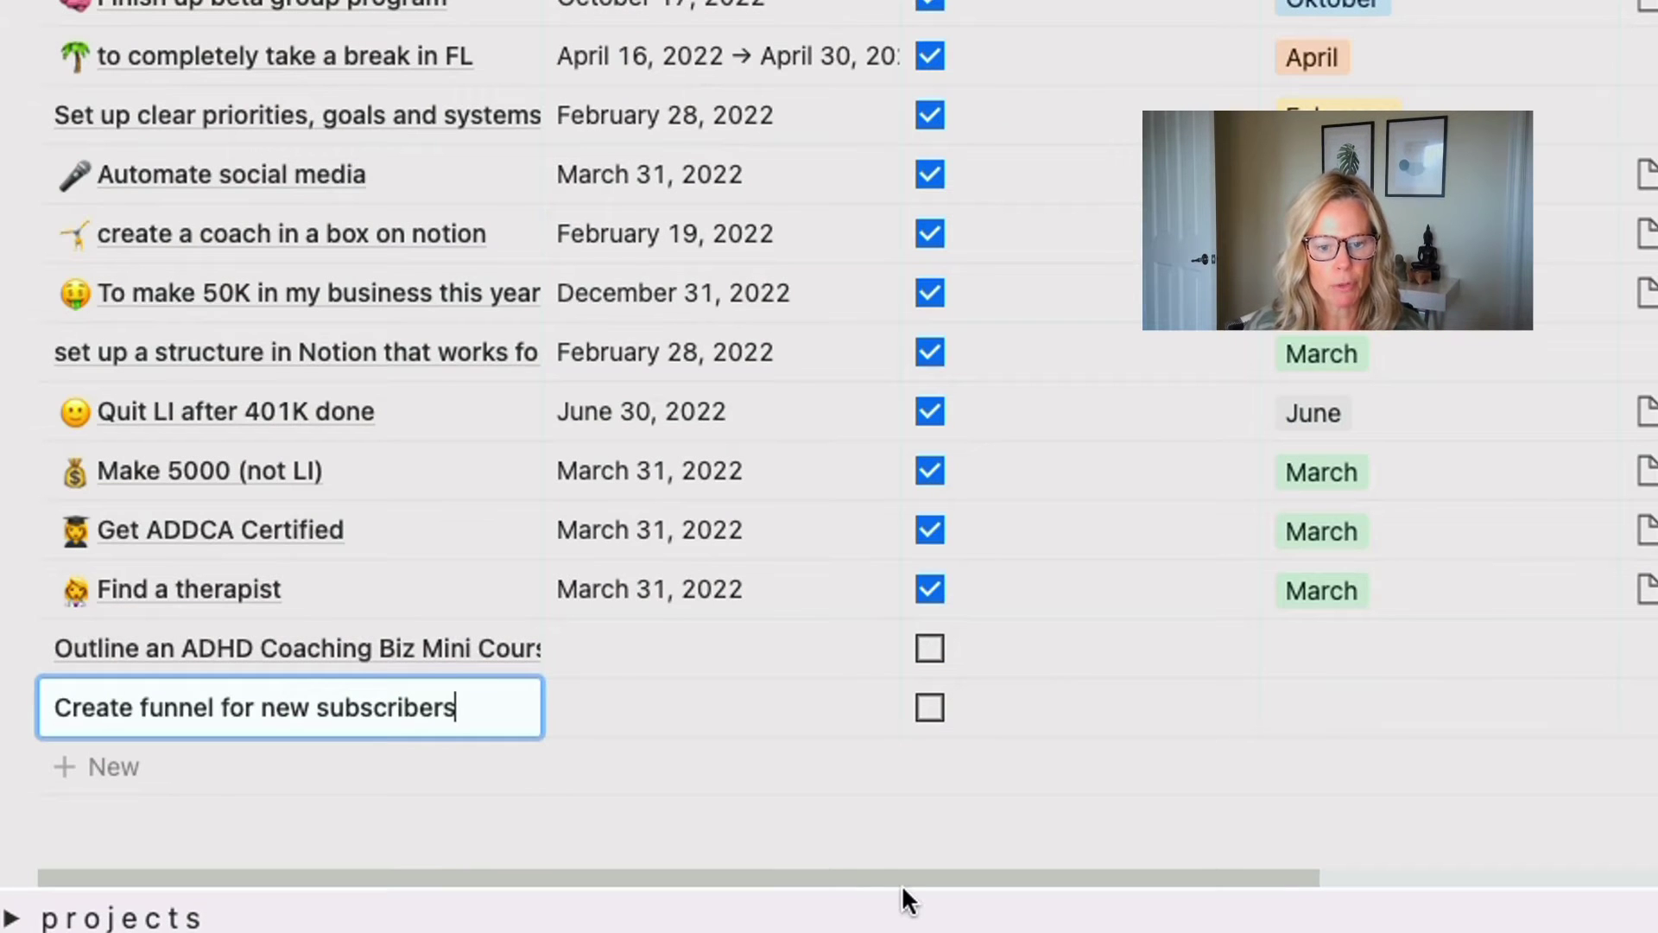
pyautogui.press('Escape')
pyautogui.click(148, 767)
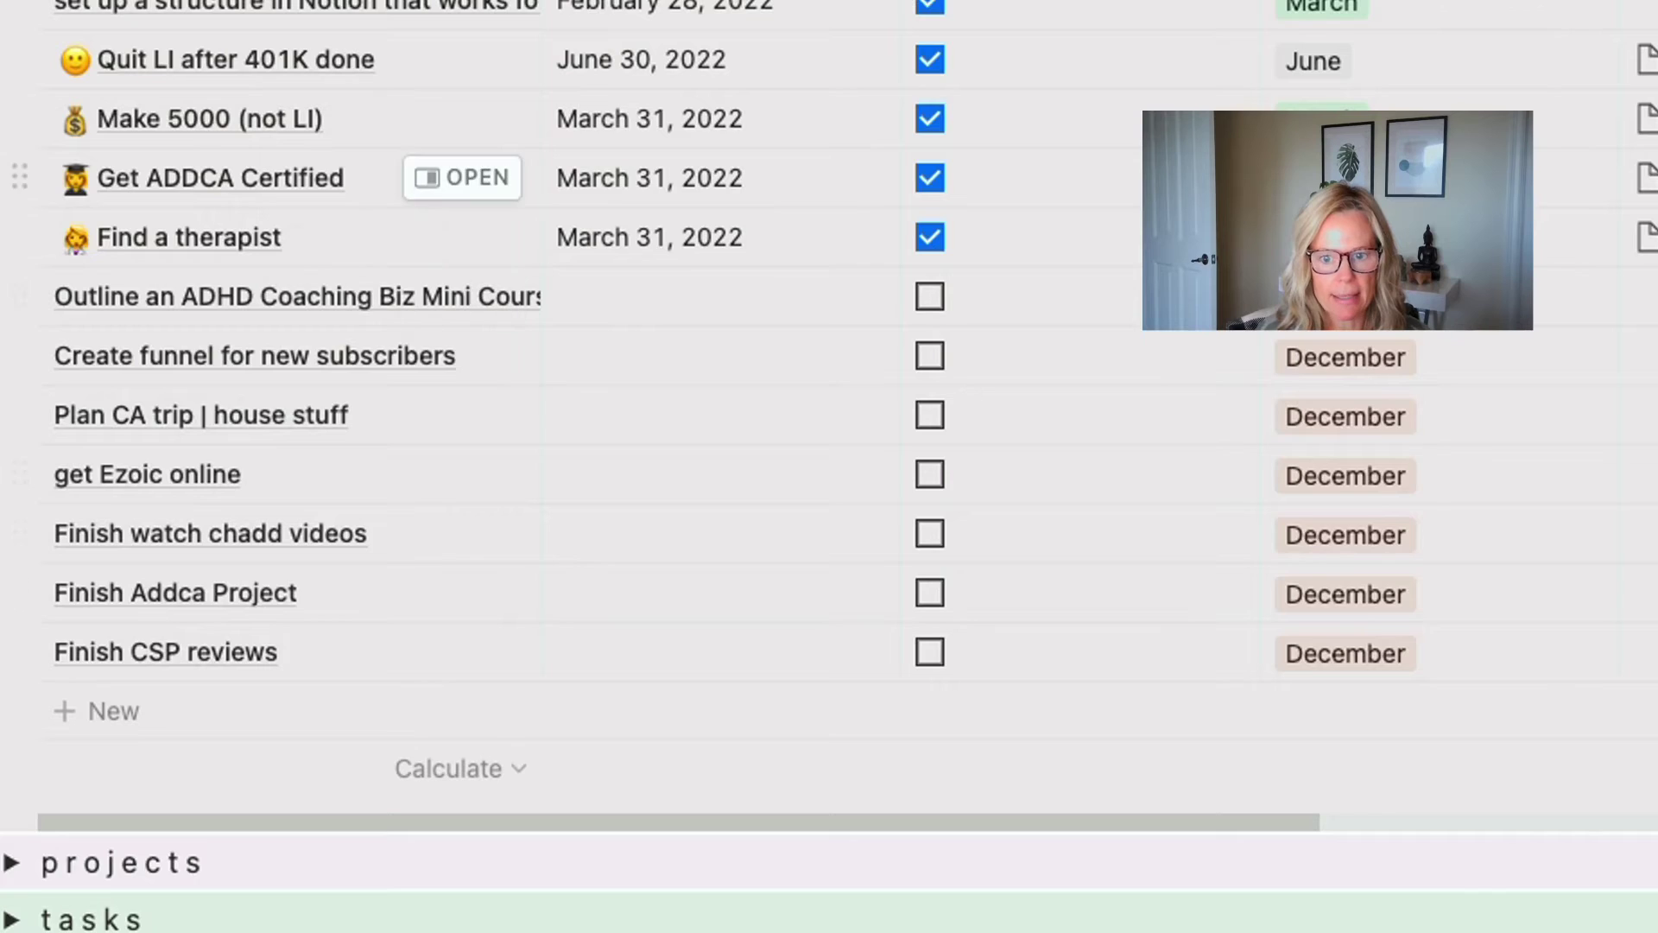
# Step: Expand the projects section and add a project named "ADHD Coach Mini Course" at the end of its table
pyautogui.scroll(-5, 518, 376)
pyautogui.click(14, 424)
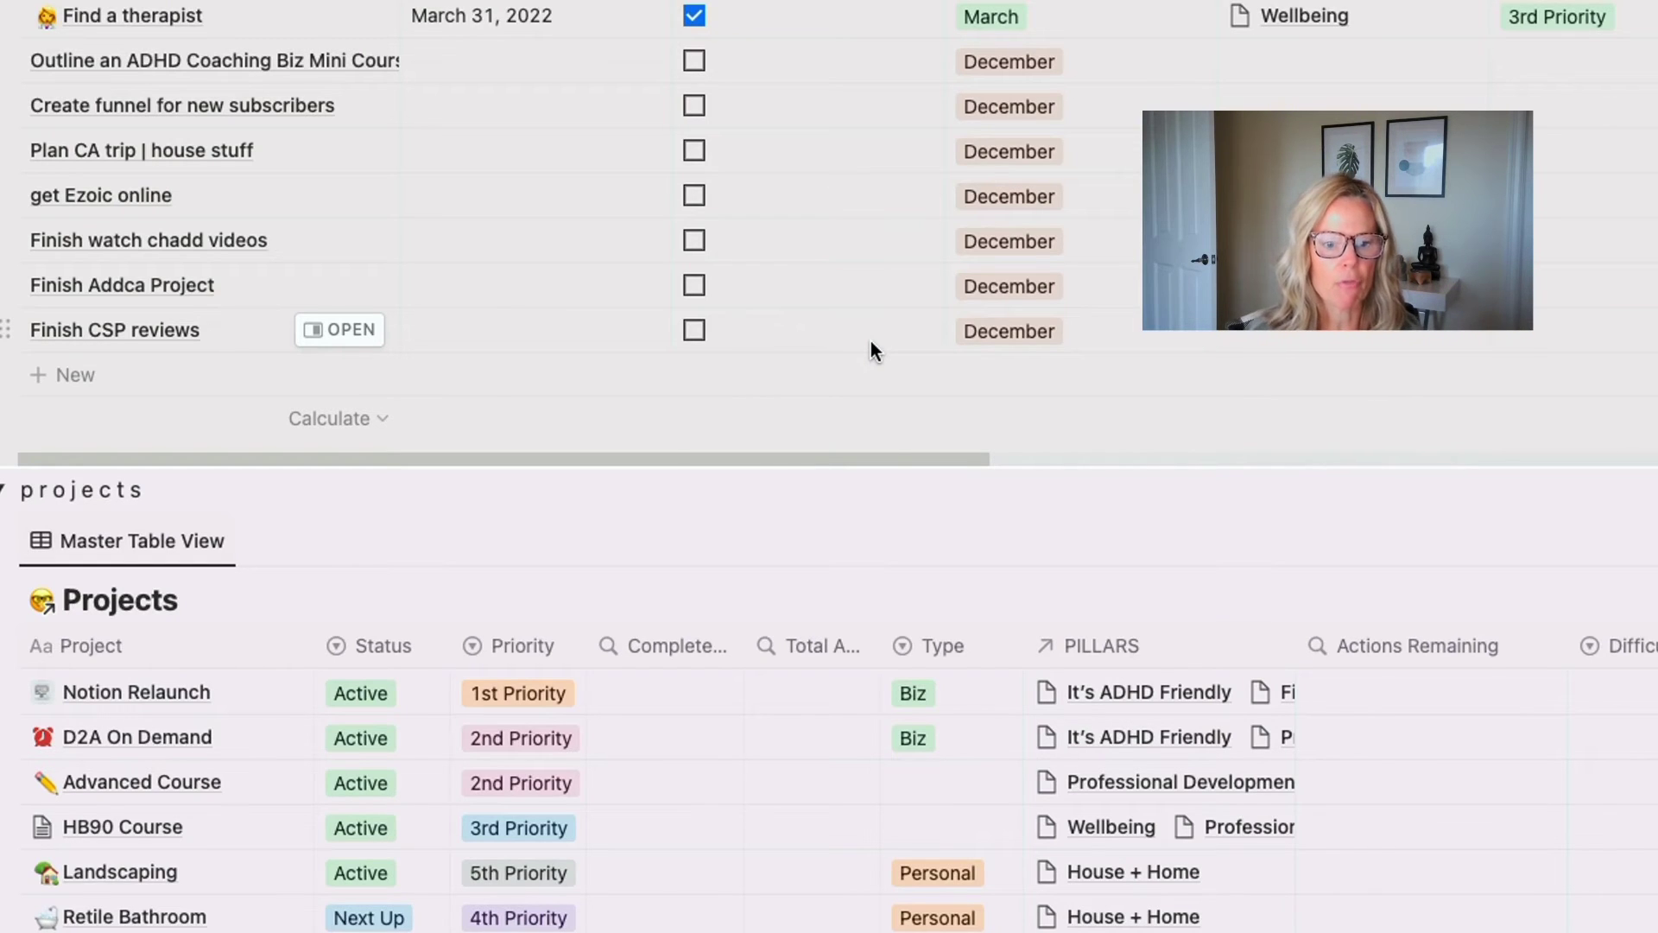
pyautogui.scroll(-1, 572, 594)
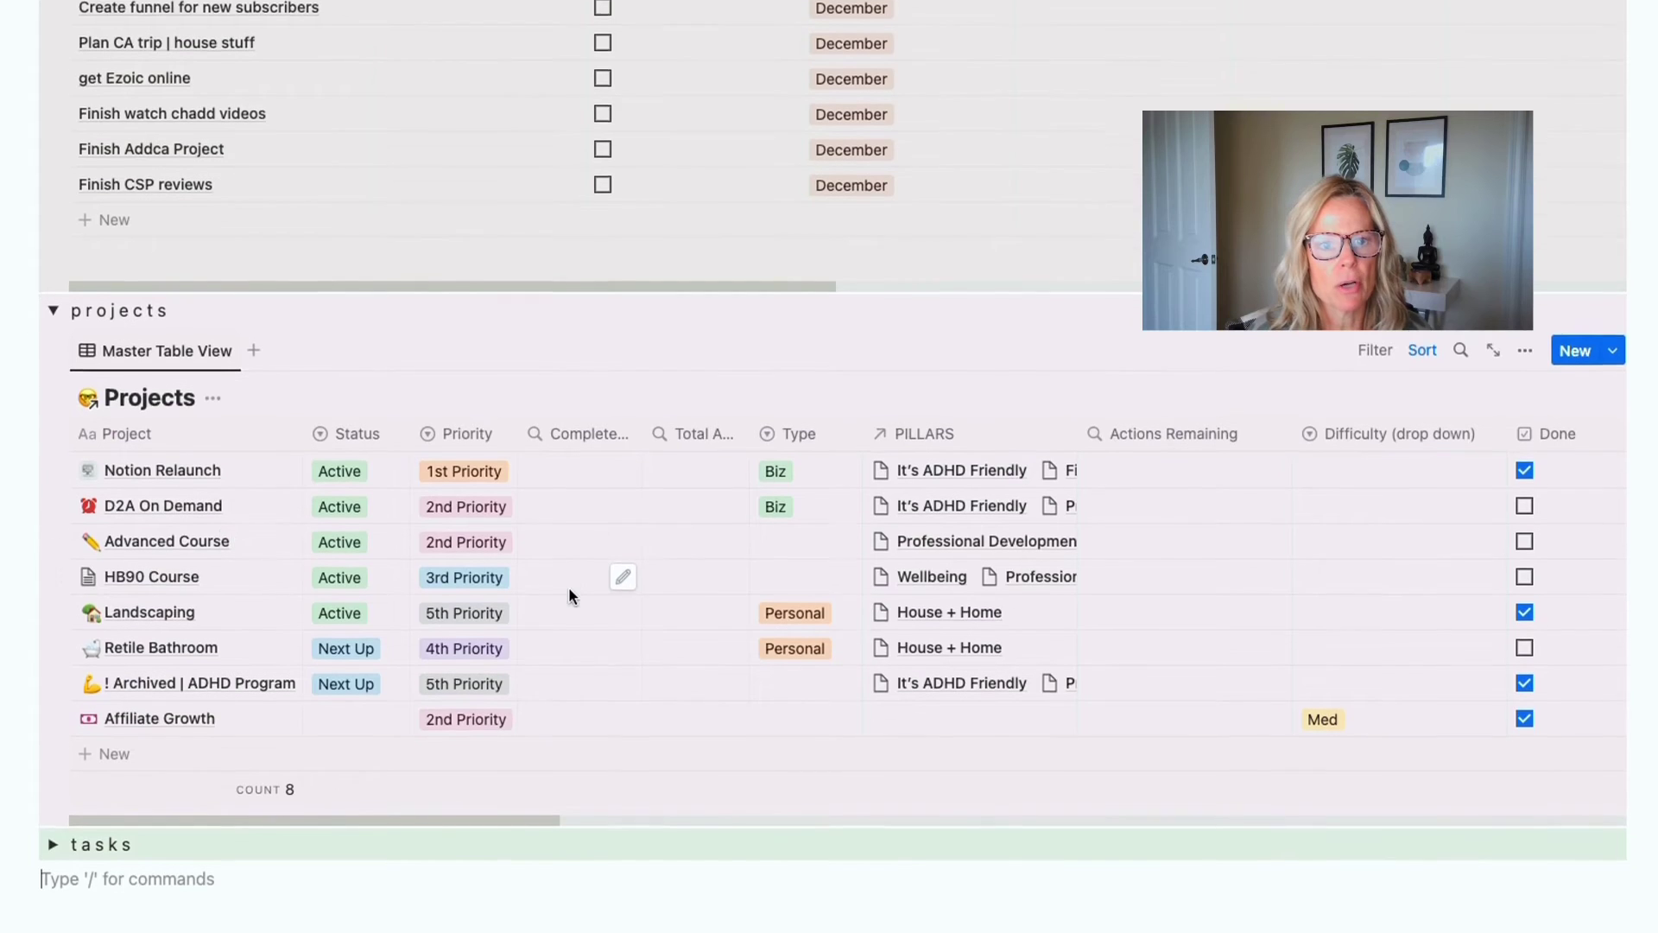
pyautogui.scroll(-3, 570, 598)
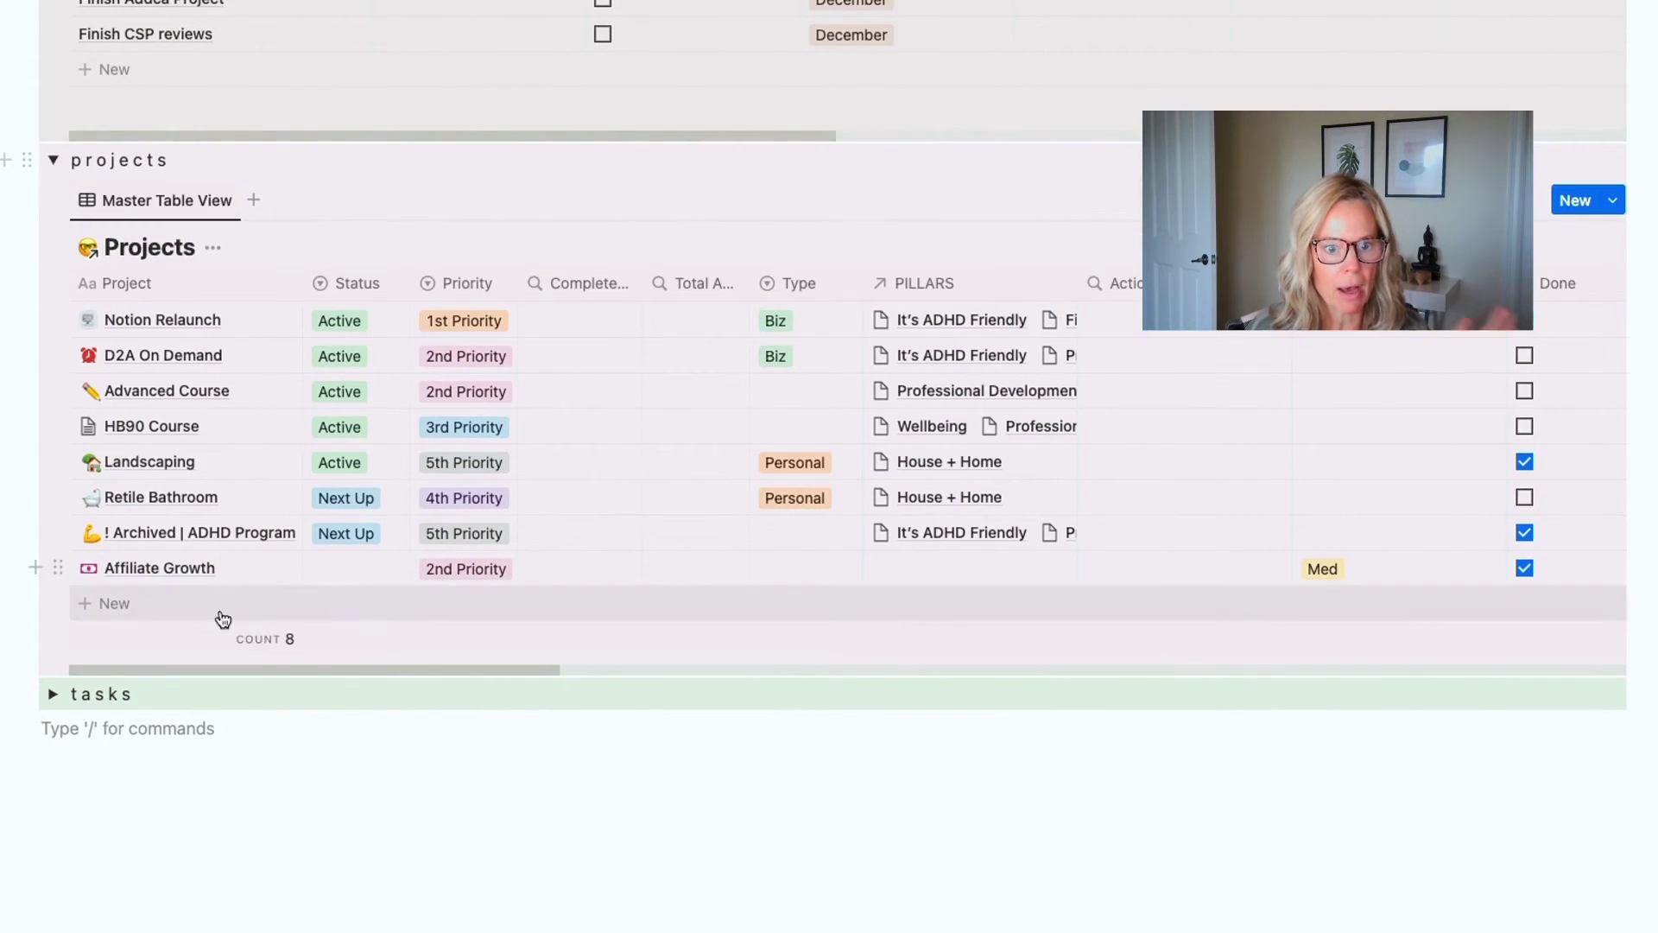
pyautogui.click(131, 606)
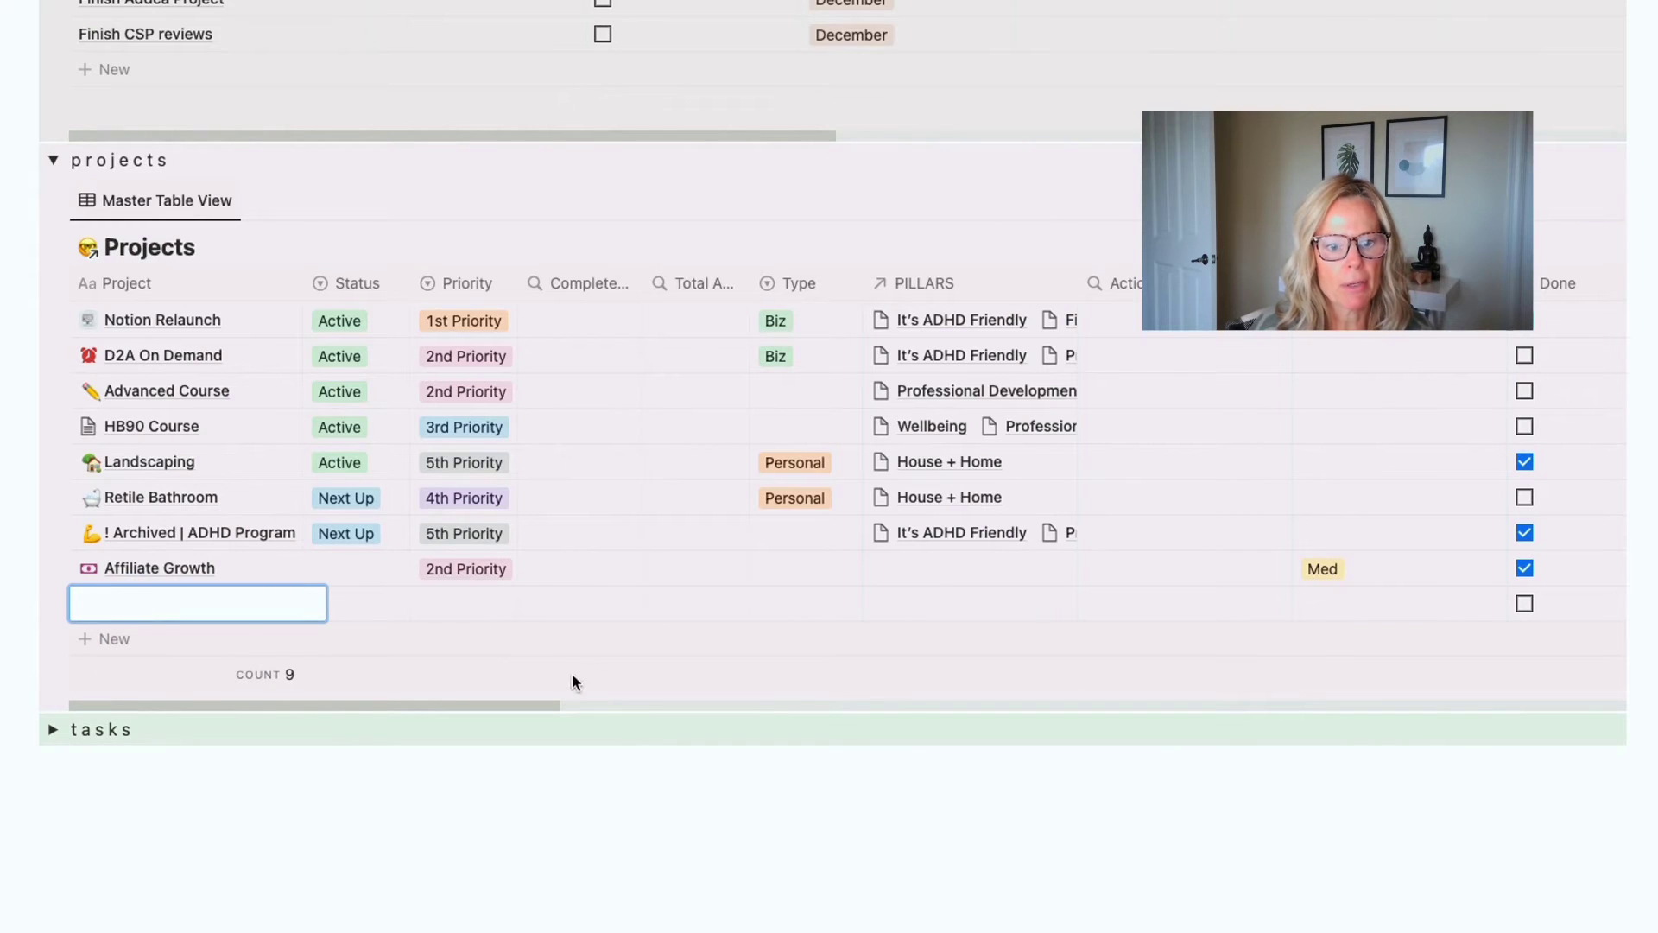
pyautogui.click(205, 595)
pyautogui.write('ADHD Coach Mini Course')
pyautogui.click(130, 603)
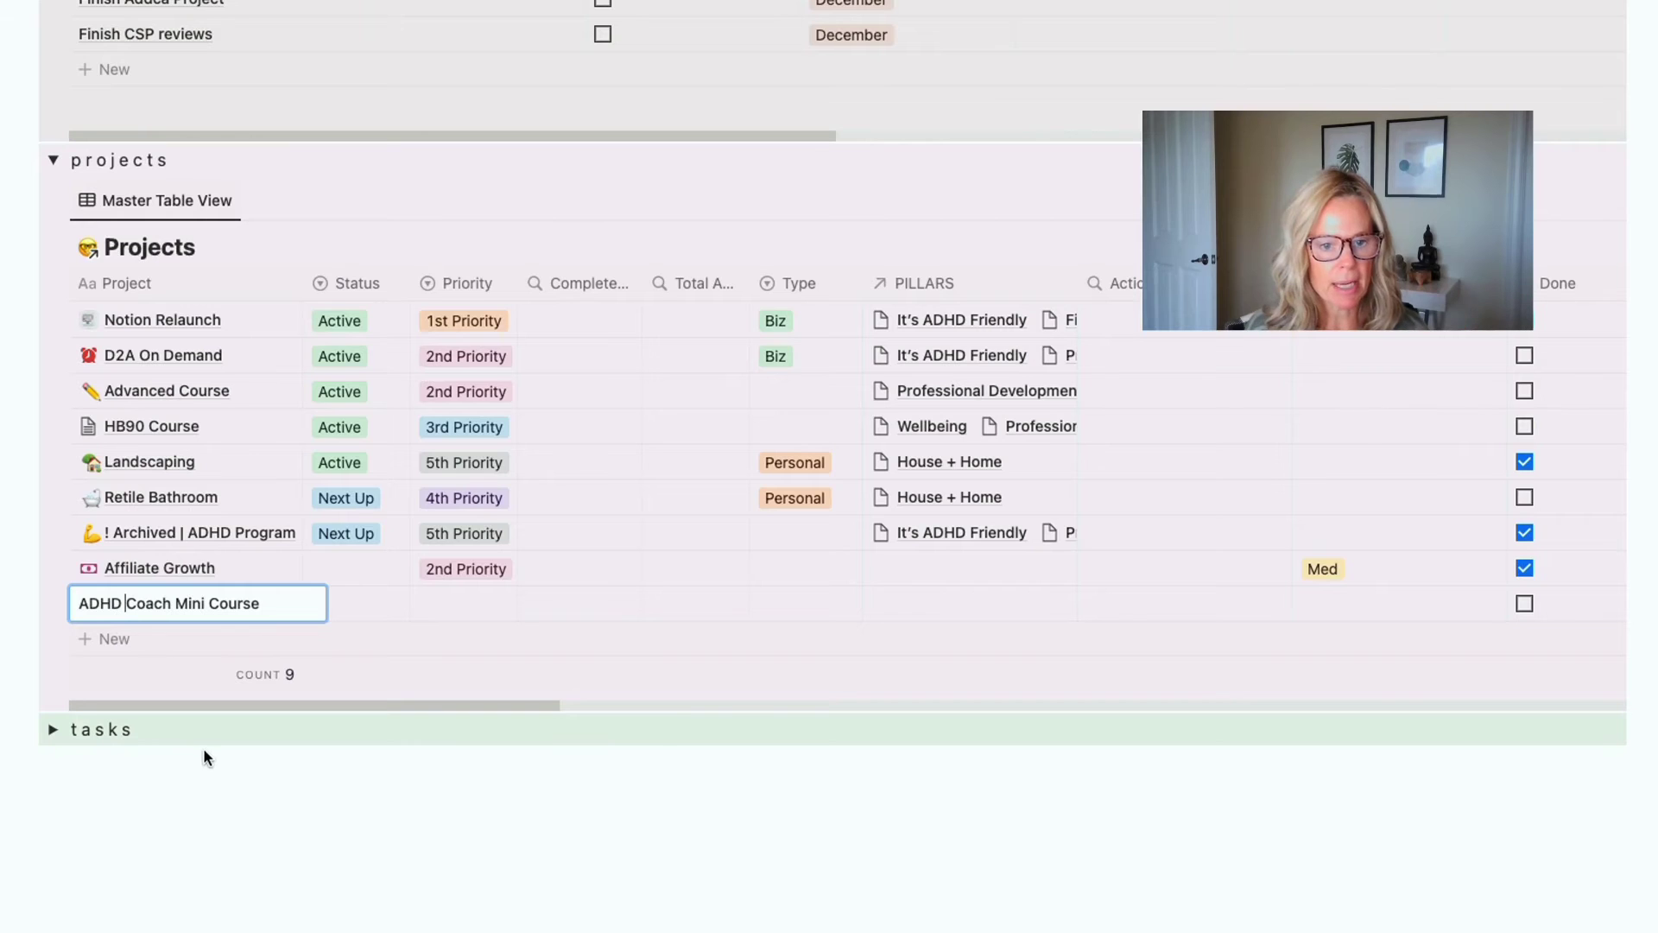
pyautogui.press('Escape')
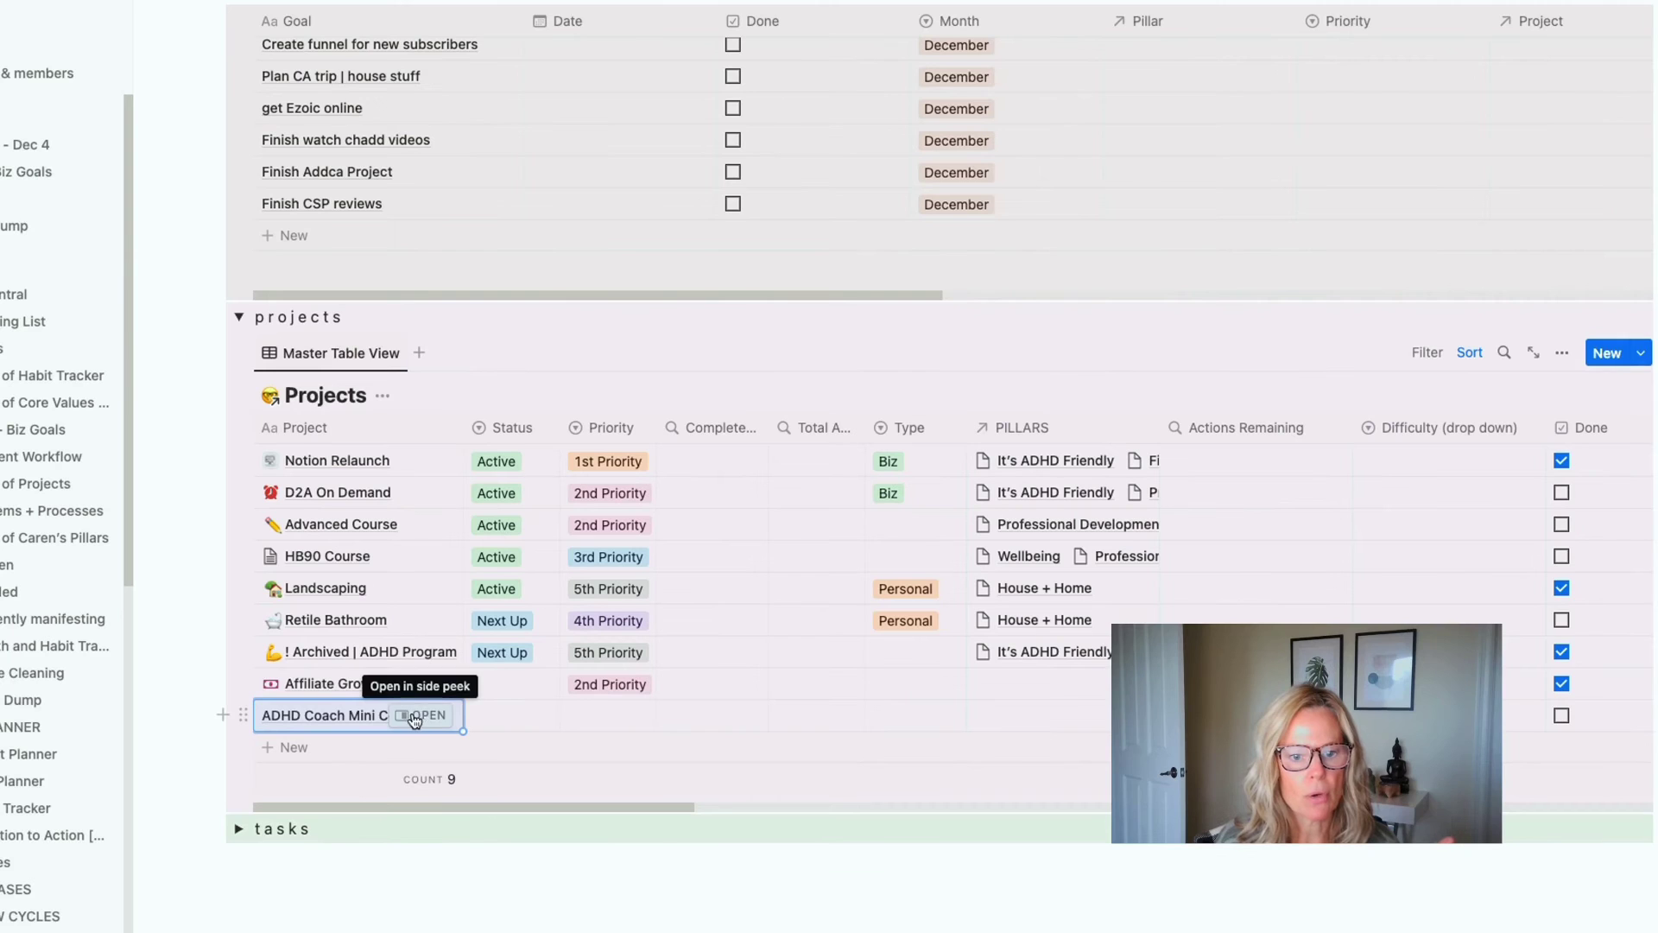
# Step: Open the ADHD Coach Mini Course project and set its status to Active and its priority to 2nd Priority
pyautogui.click(415, 716)
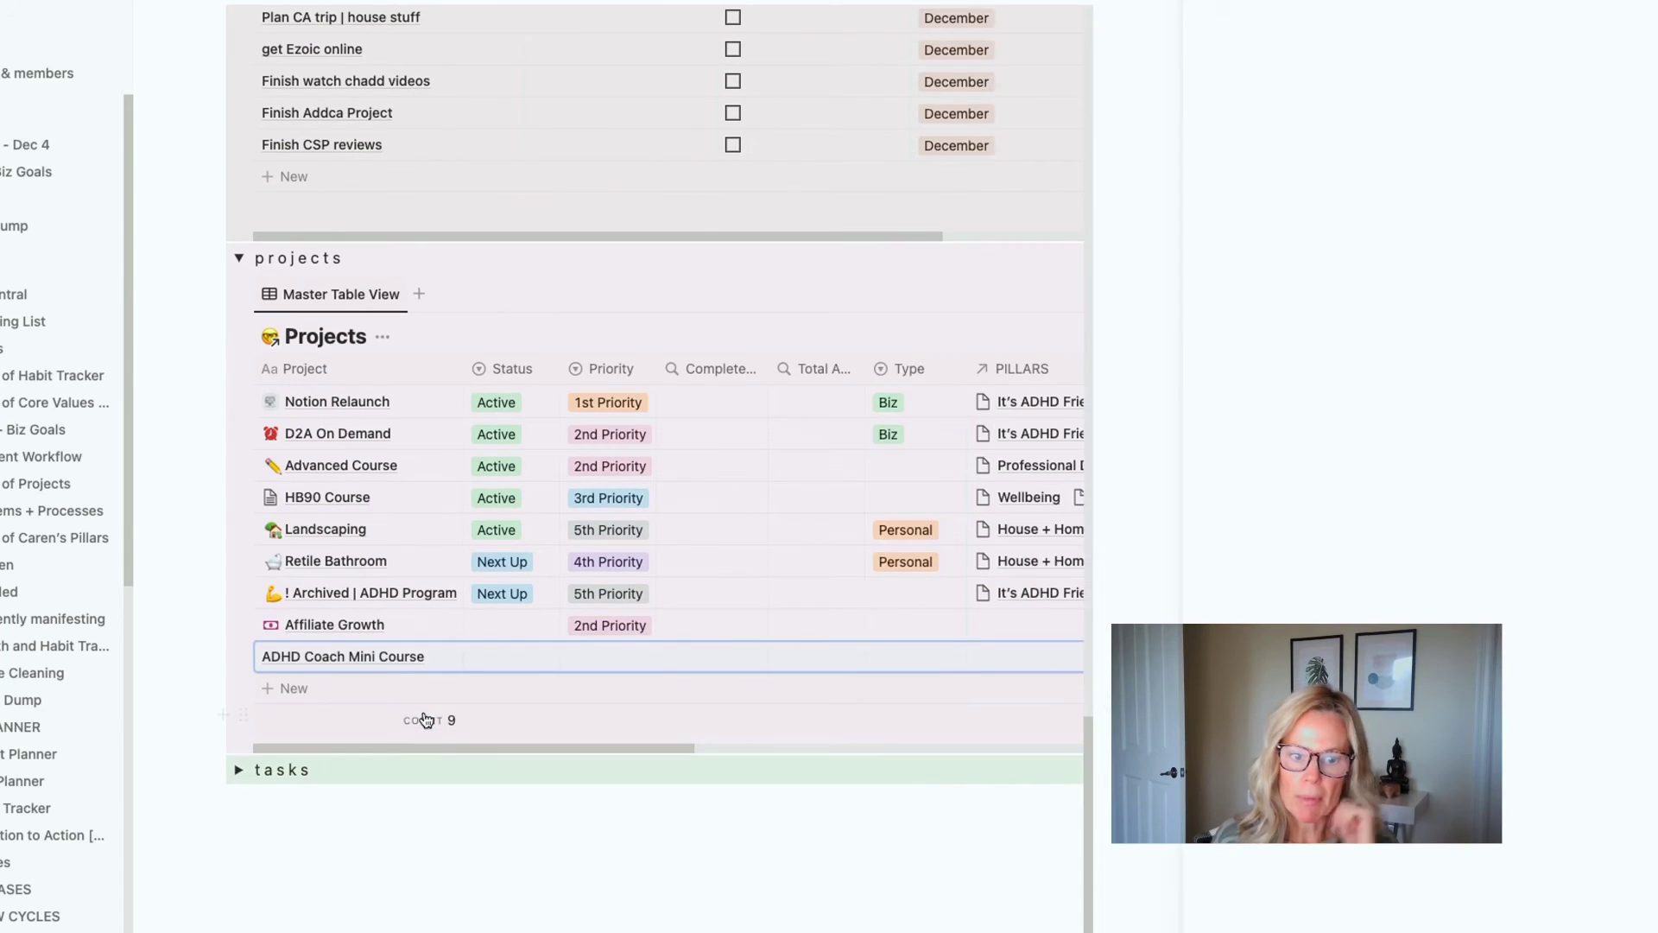
pyautogui.click(1141, 102)
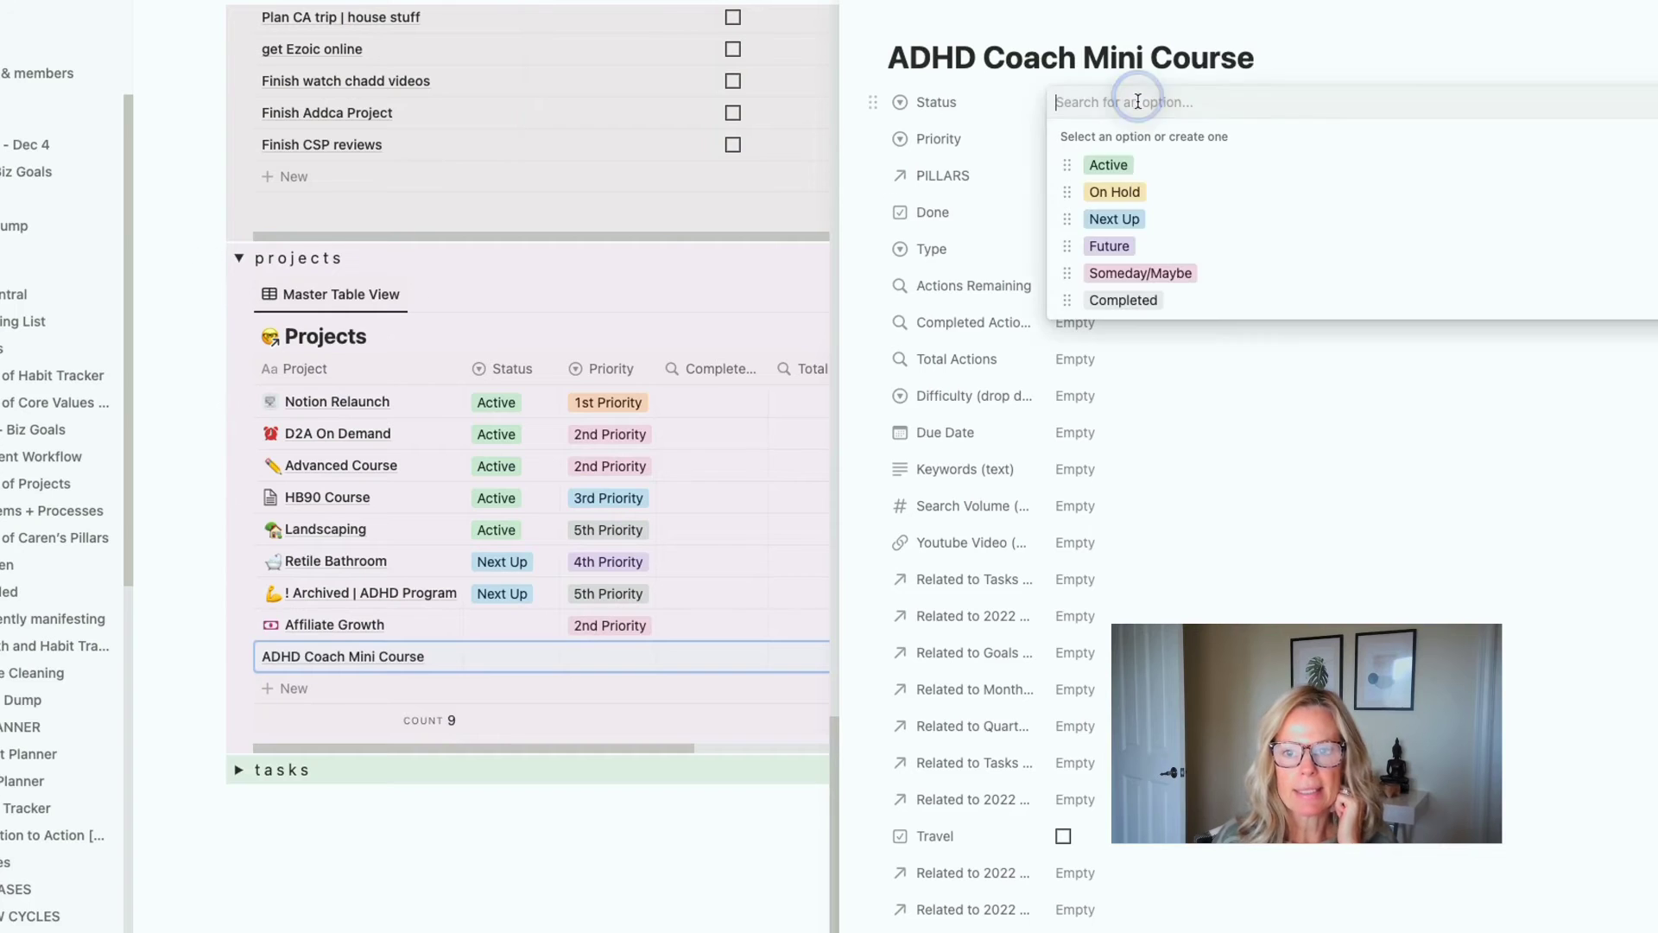
pyautogui.click(1112, 164)
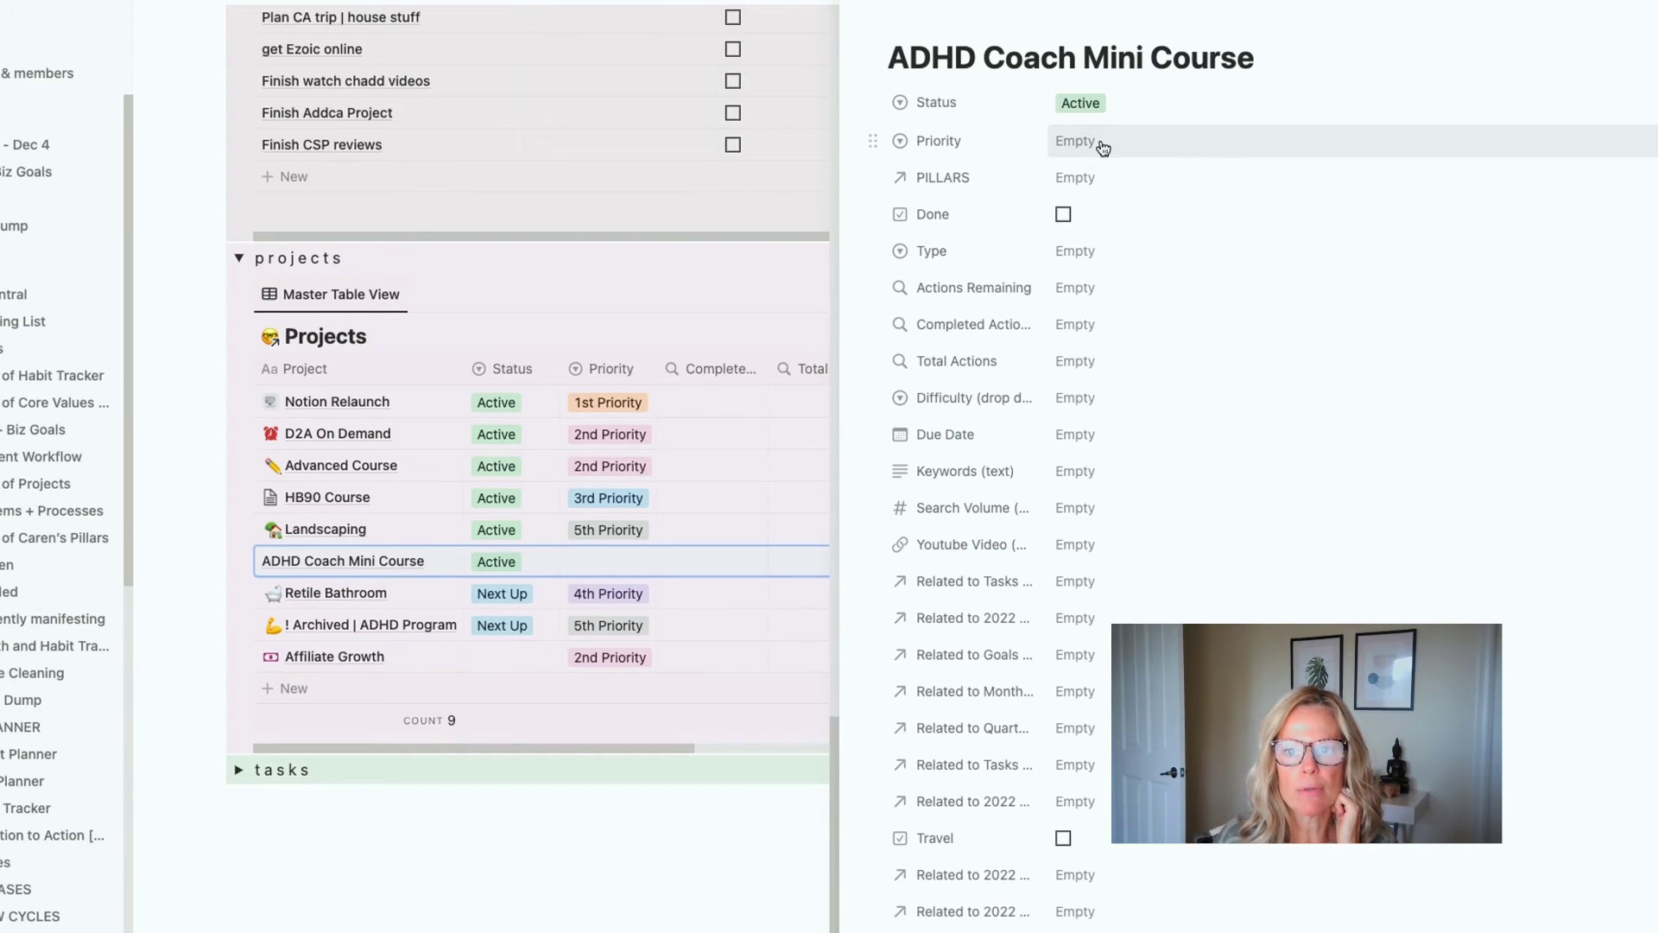
pyautogui.click(1105, 141)
pyautogui.click(1166, 231)
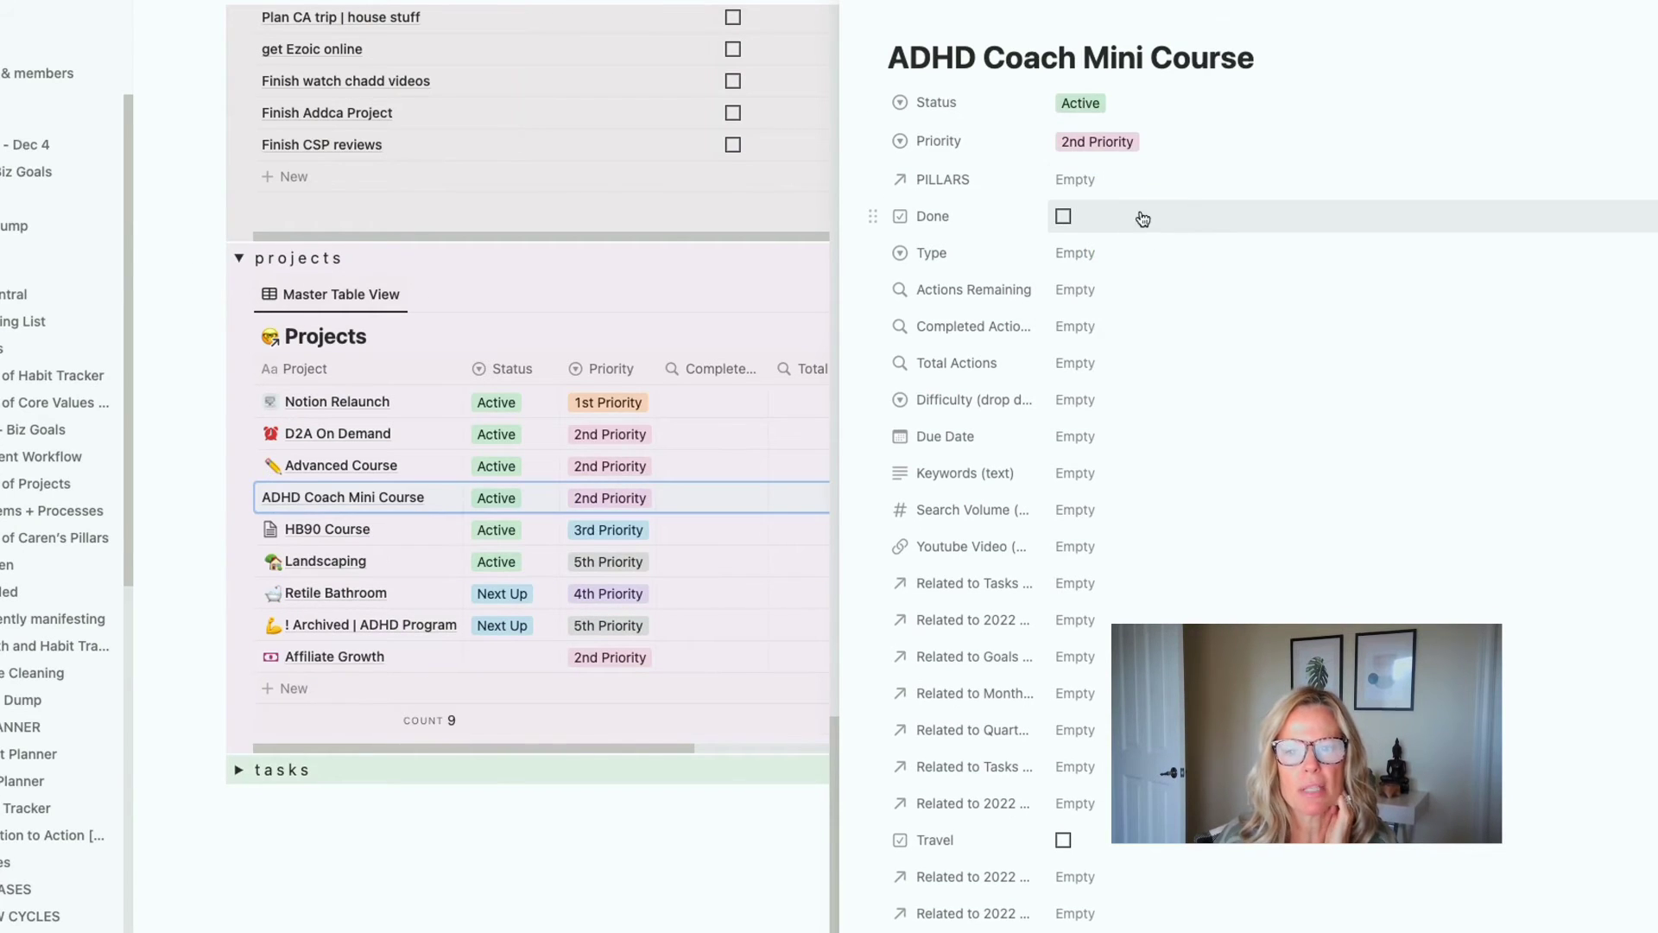
# Step: Link the project to the Professional Development and It's ADHD Friendly pillars and set its type to Biz
pyautogui.click(1110, 187)
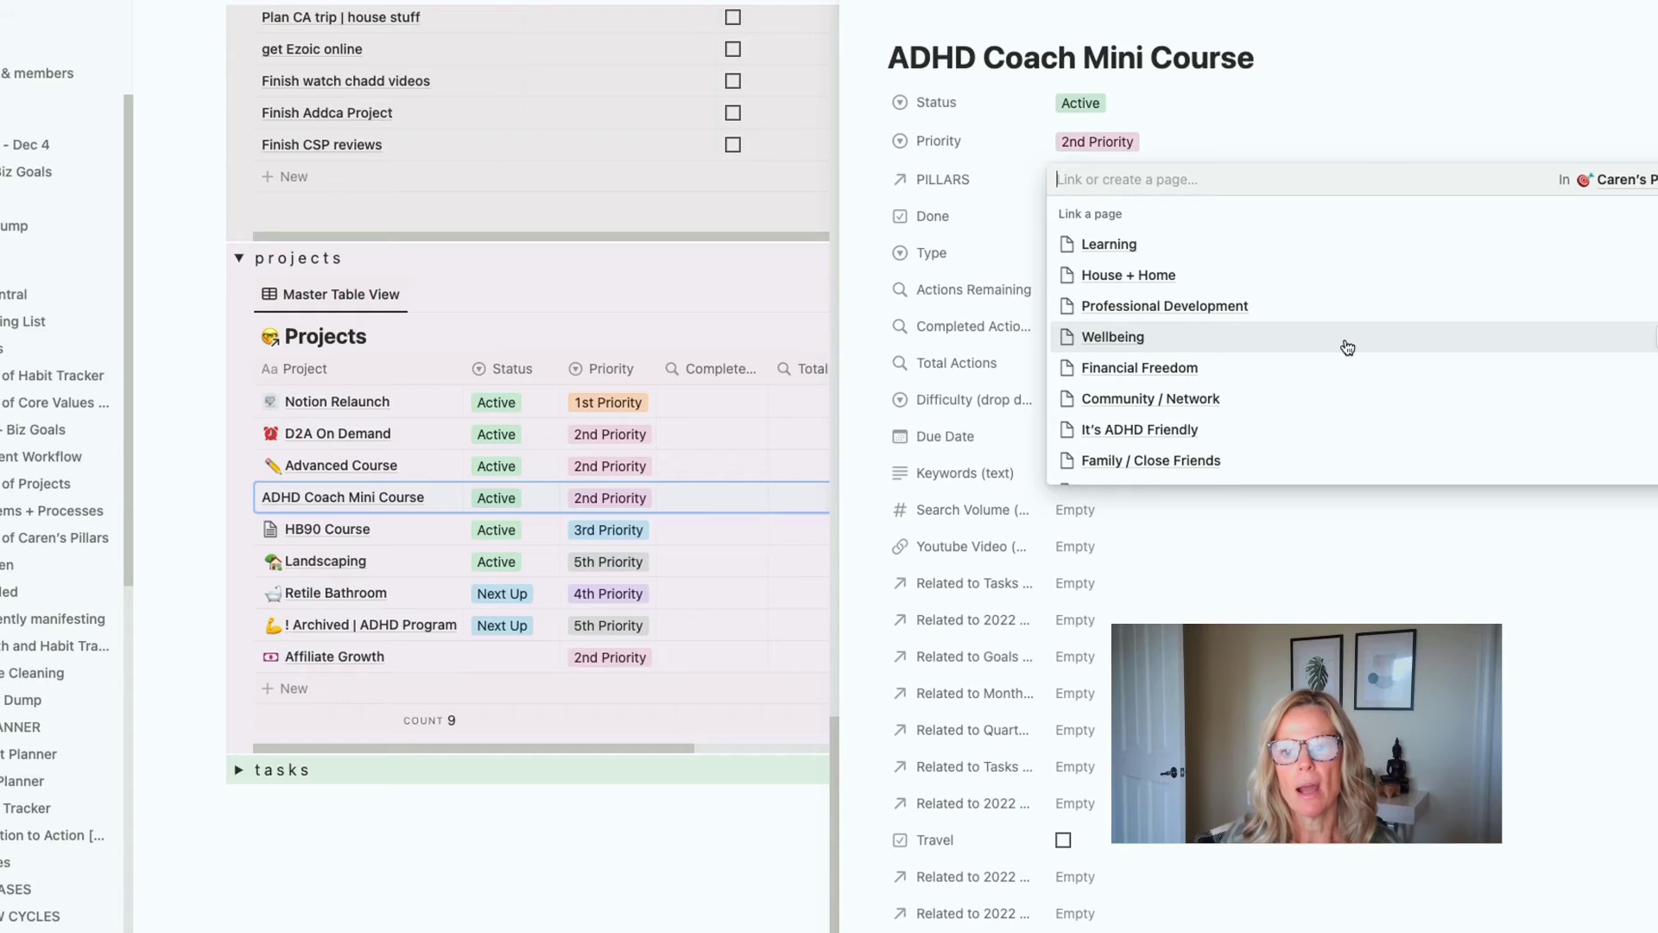
pyautogui.click(1223, 308)
pyautogui.scroll(-2, 1200, 354)
pyautogui.click(1185, 369)
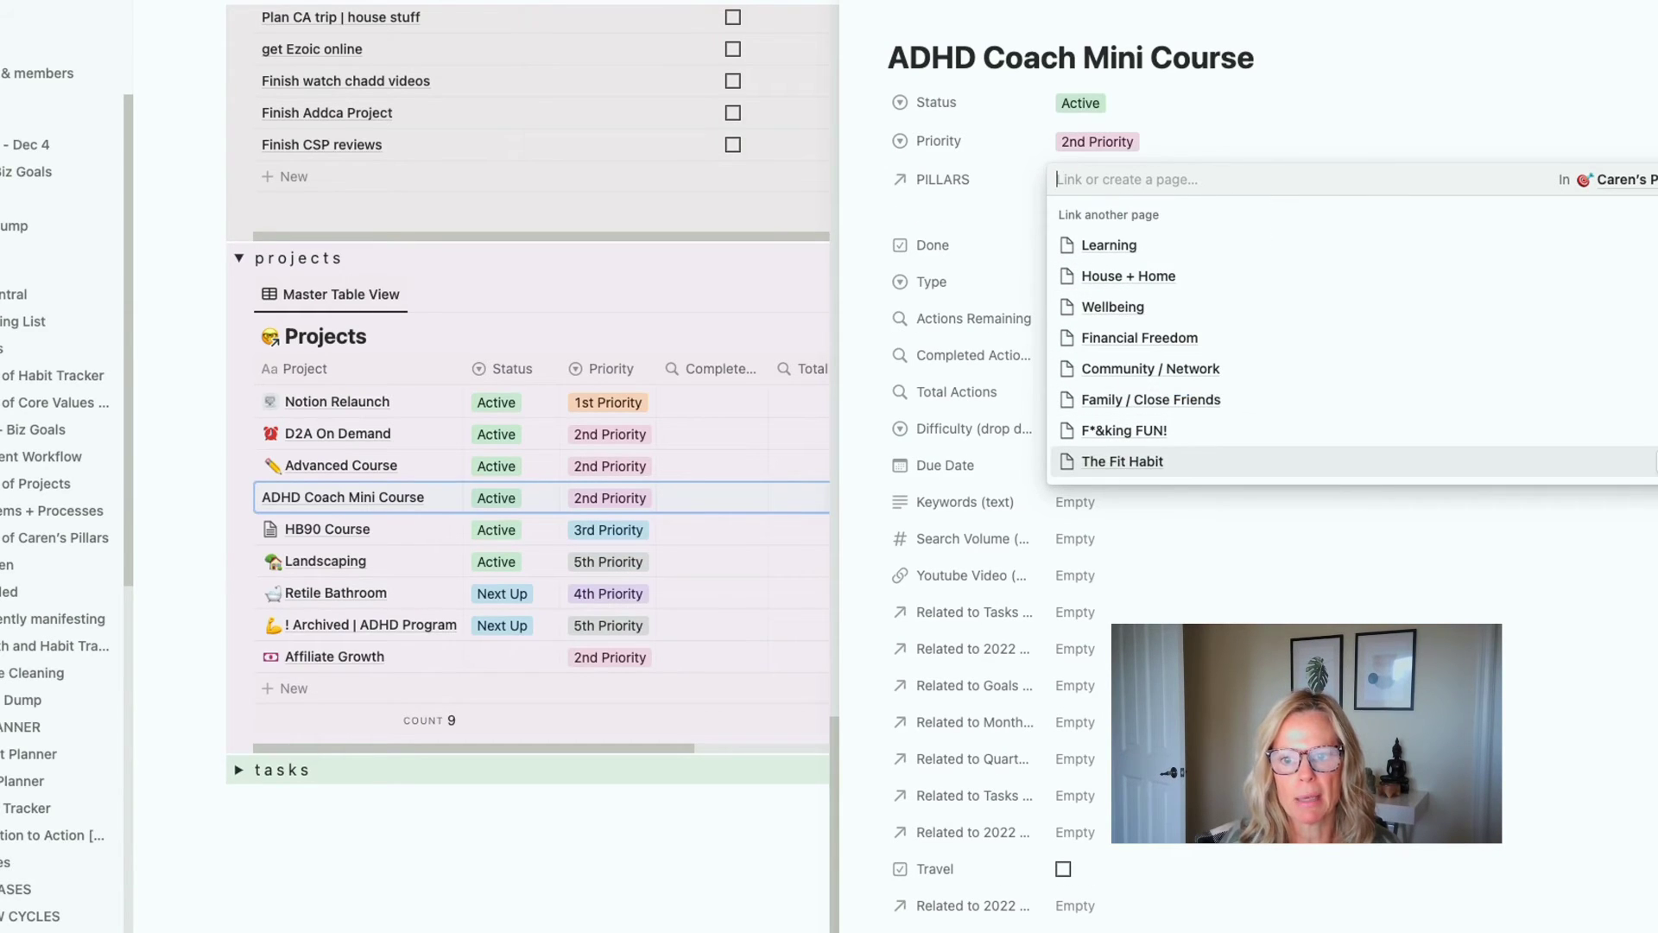
pyautogui.click(429, 877)
pyautogui.click(1075, 281)
pyautogui.click(1102, 339)
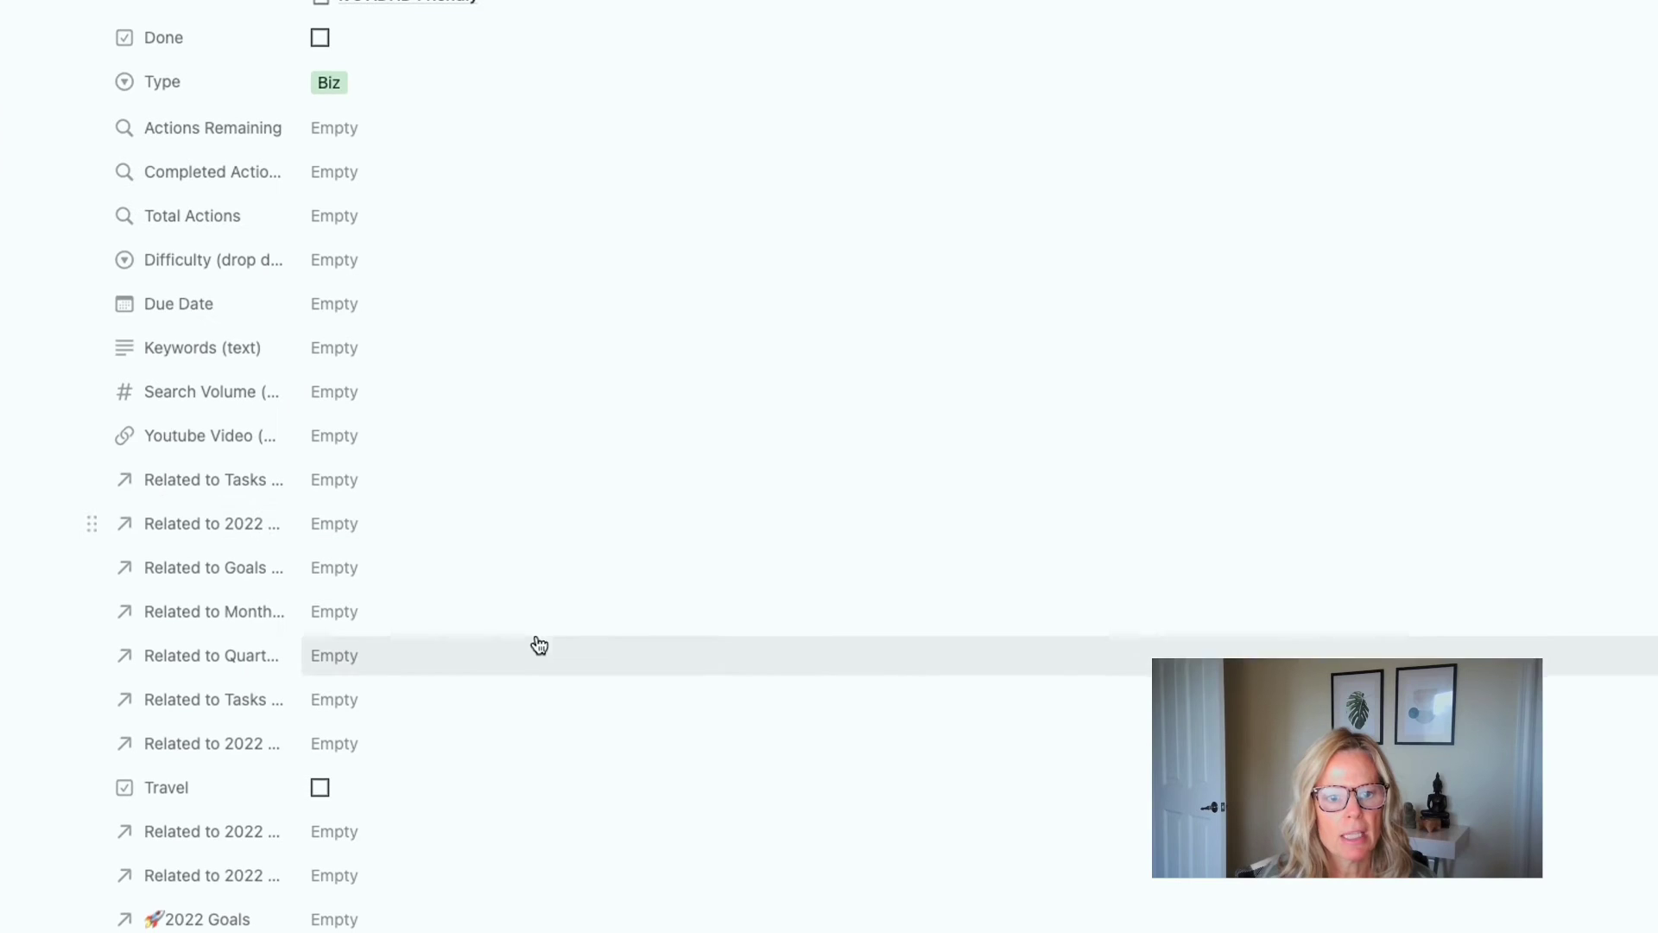
# Step: Link the goal "Outline an ADHD Coaching Biz Mini Course" in the project's 2022 Goals property
pyautogui.scroll(-4, 709, 532)
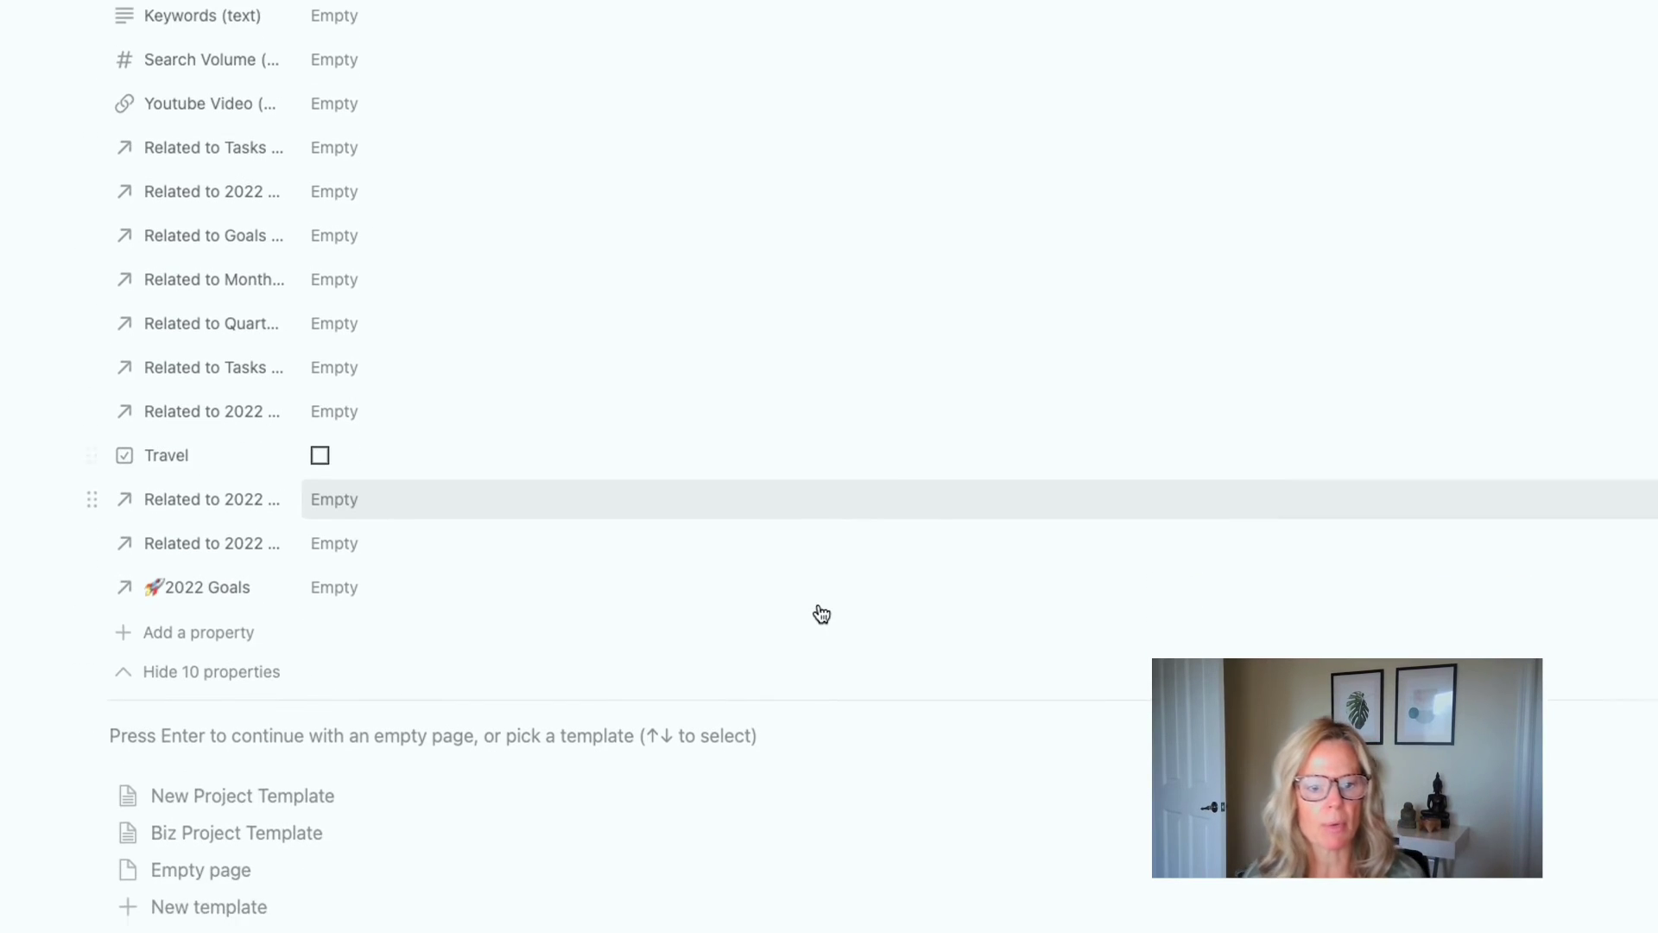
pyautogui.click(539, 591)
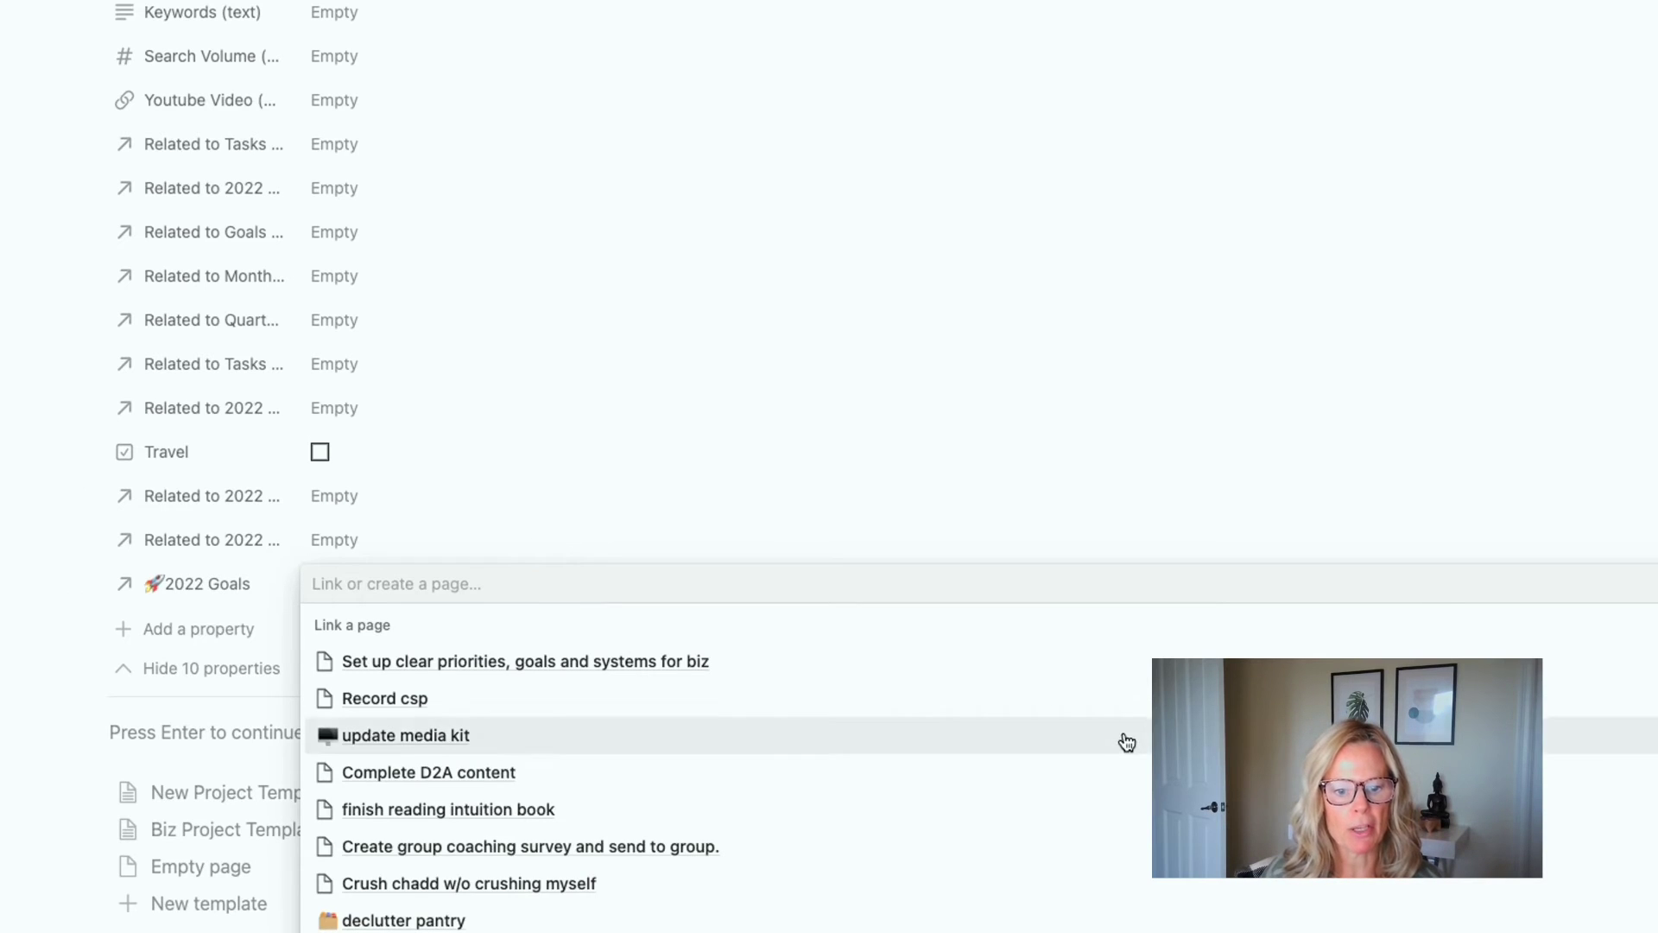
pyautogui.scroll(-2, 1122, 738)
pyautogui.scroll(-5, 1130, 706)
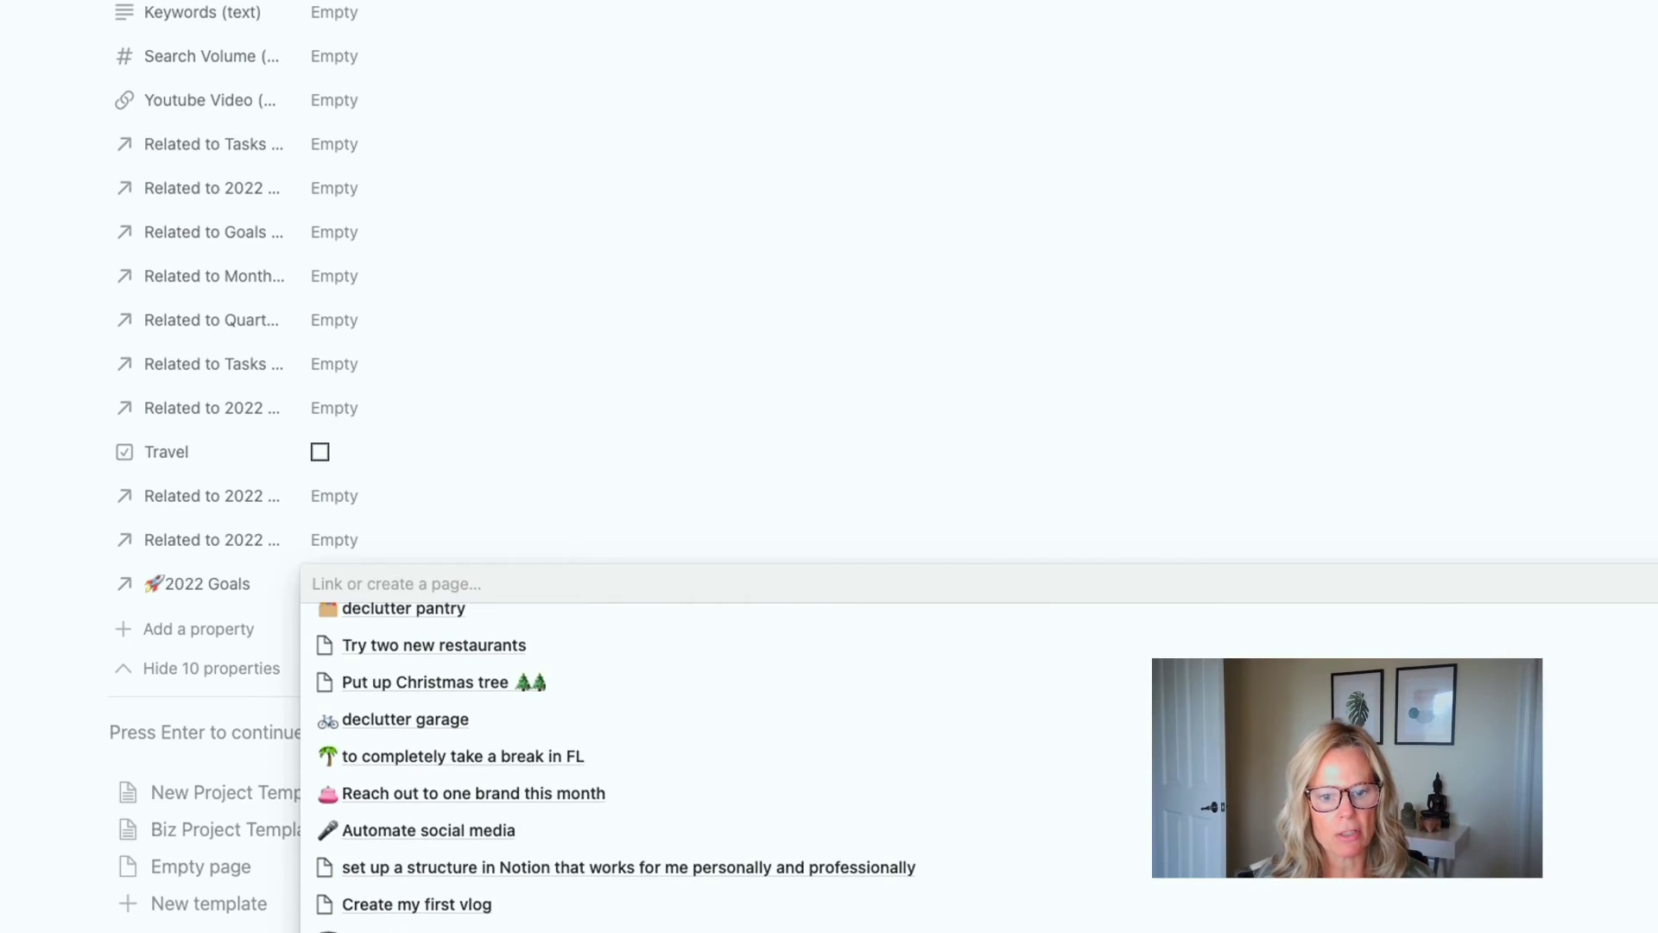
pyautogui.scroll(-8, 1047, 755)
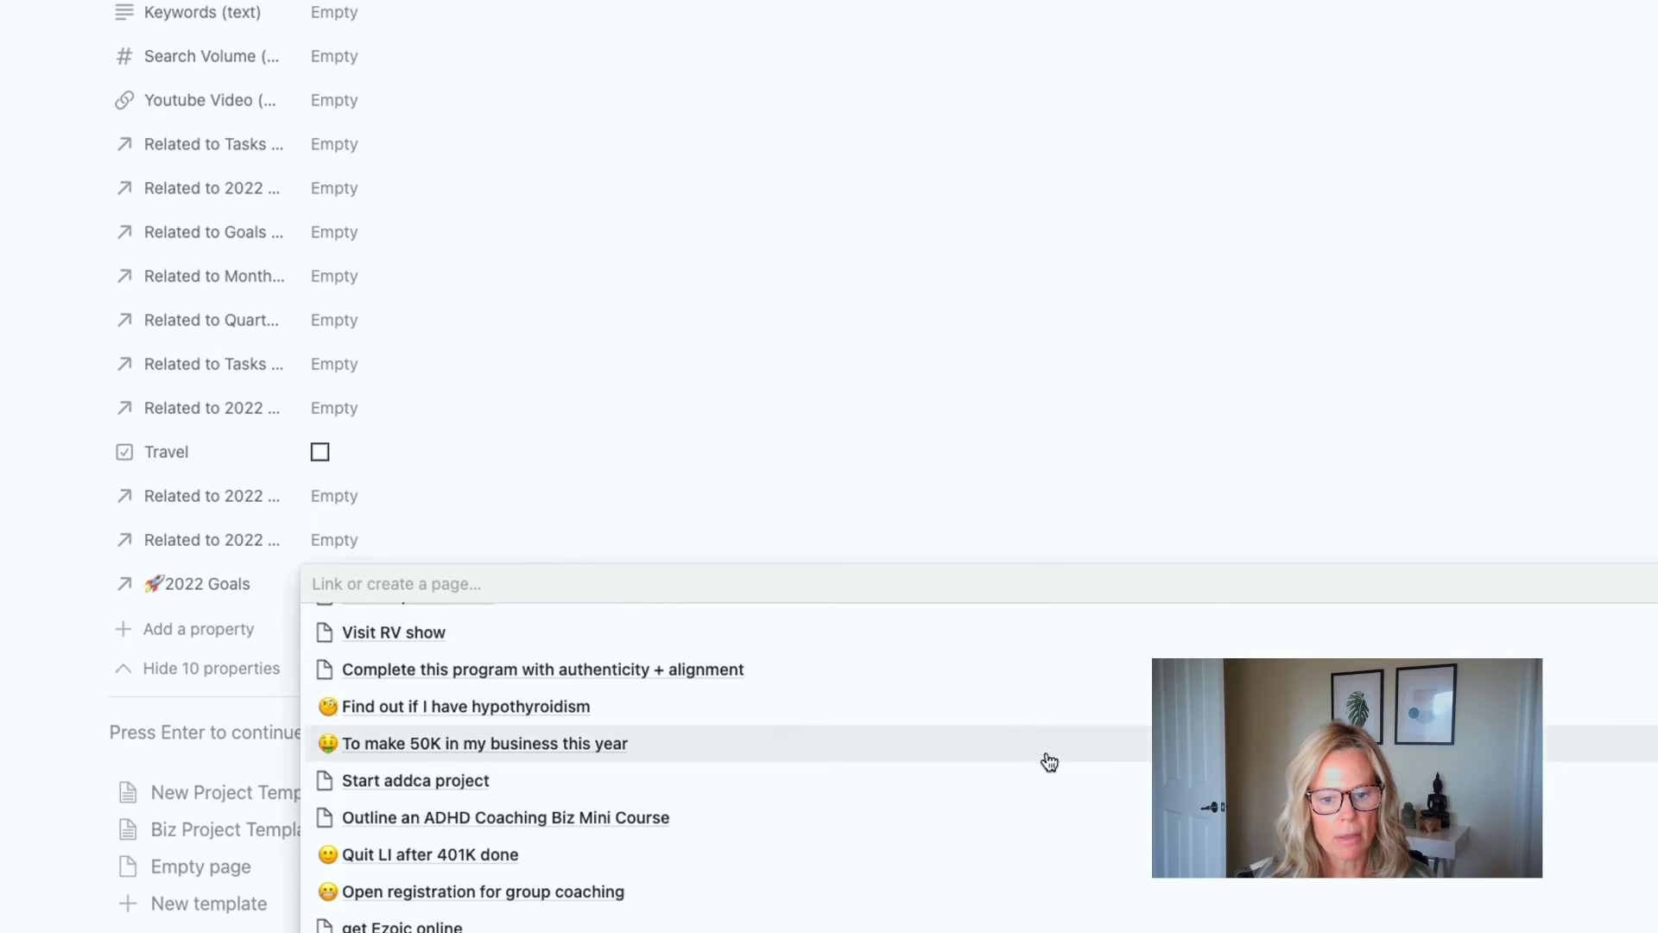
pyautogui.write('ad')
pyautogui.press('Return')
pyautogui.click(1100, 855)
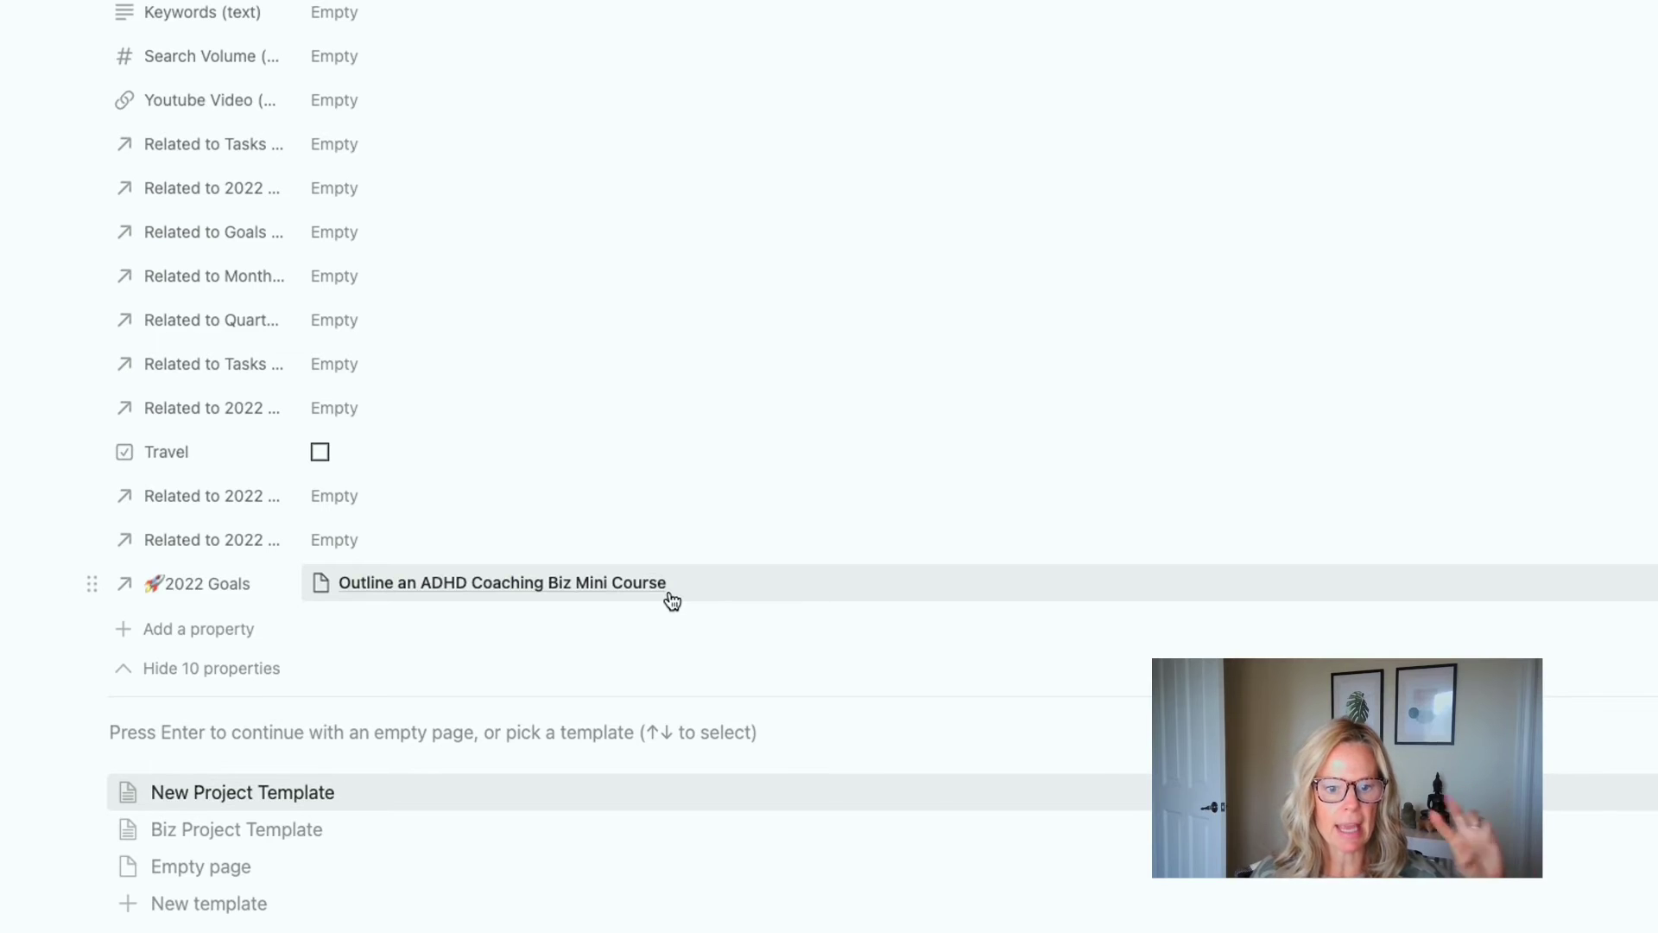
# Step: Apply the Biz Project Template and answer "Why this project?" with "much needed and aligned with my skills"
pyautogui.click(224, 833)
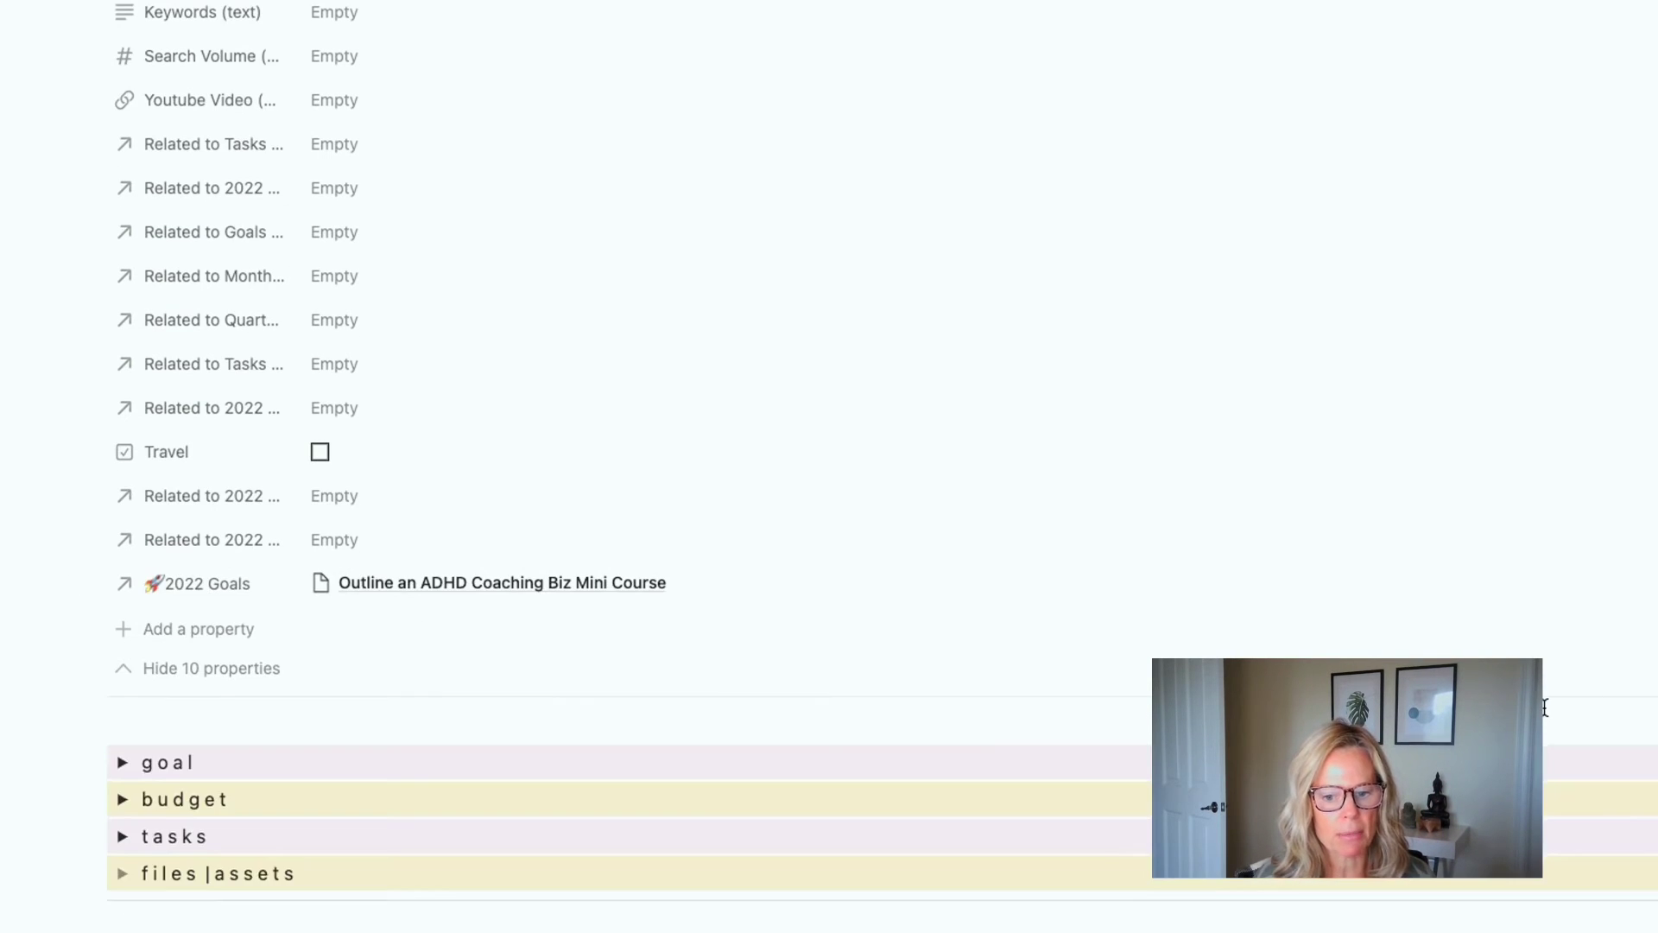
pyautogui.scroll(-5, 1479, 618)
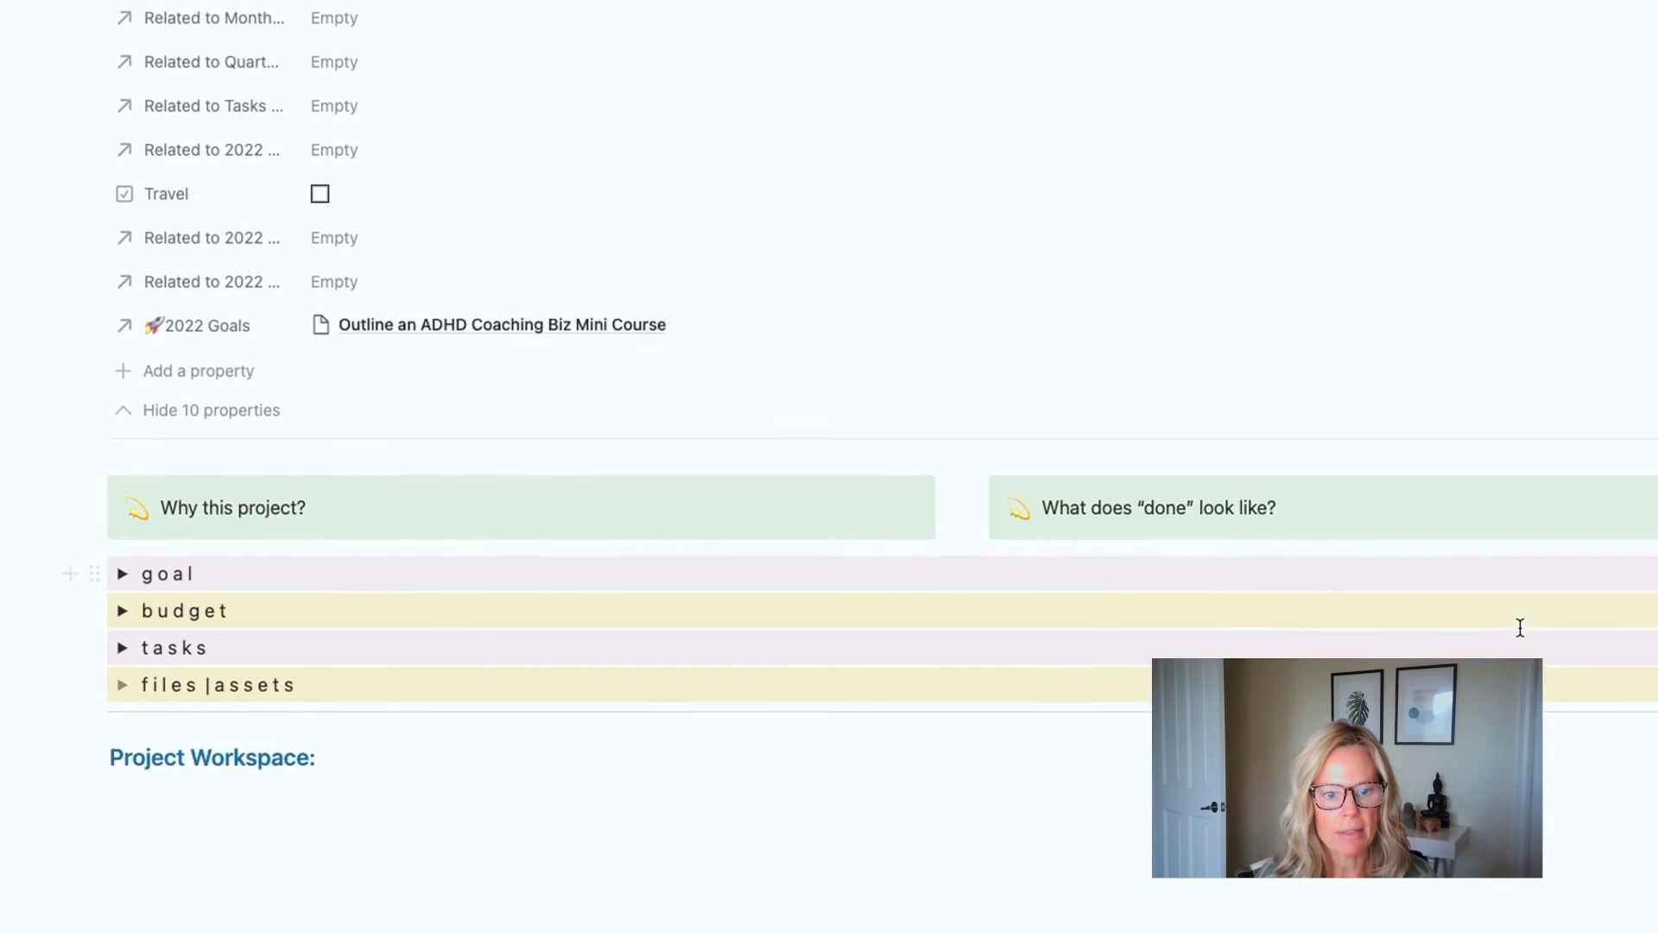
pyautogui.click(577, 411)
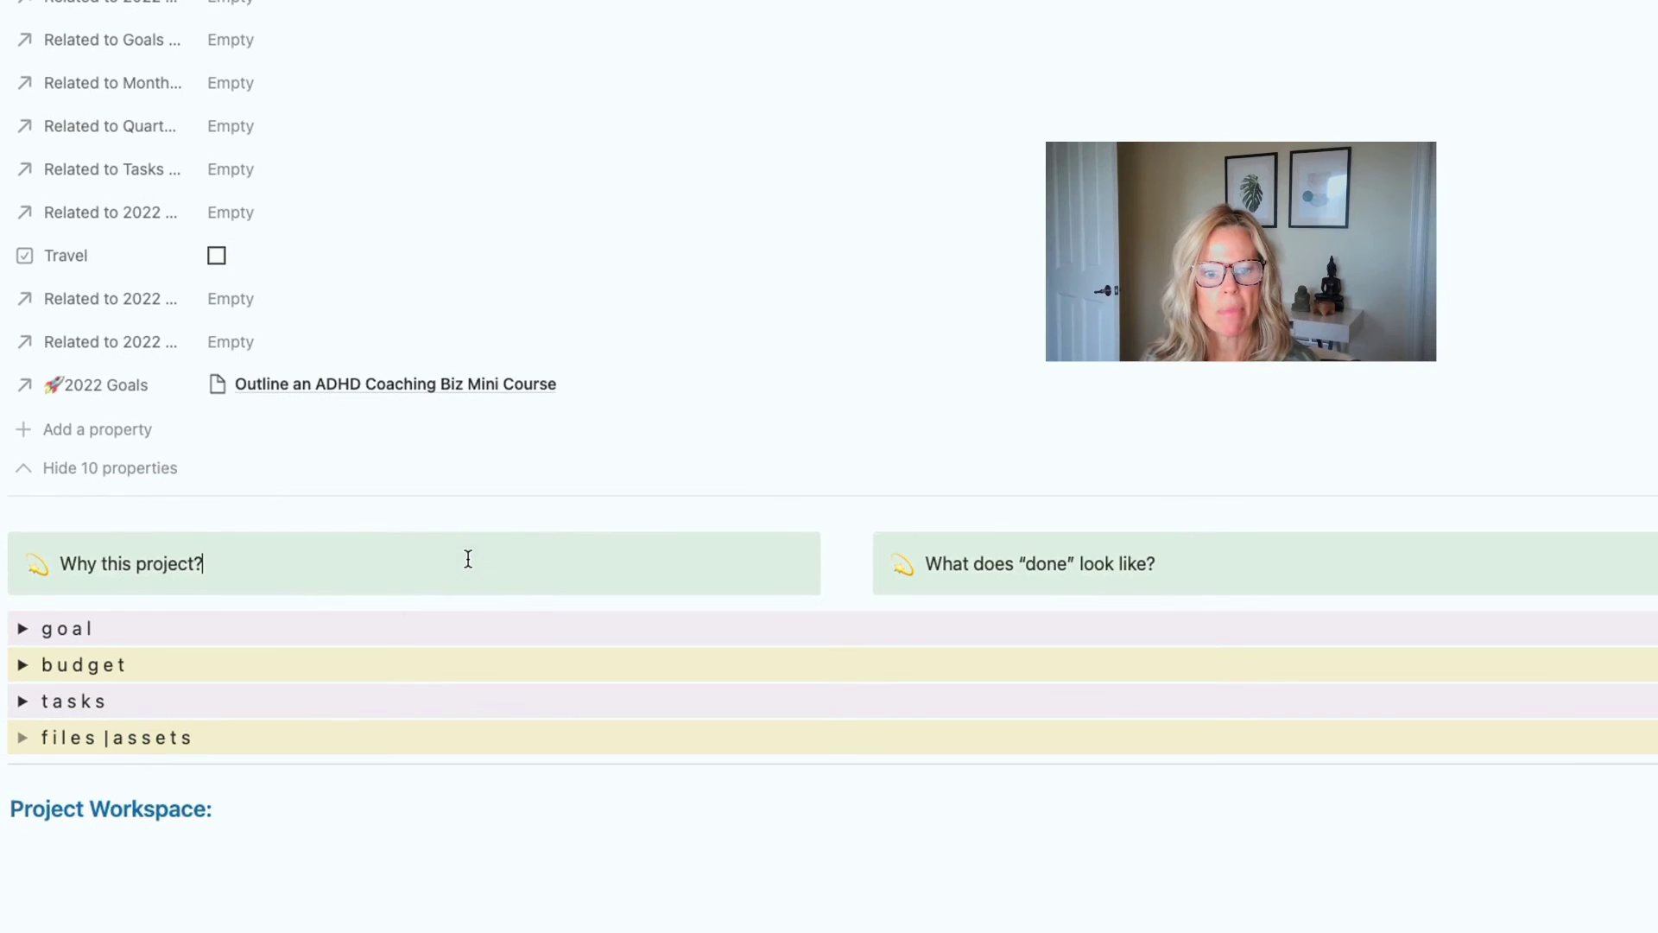
pyautogui.write('much needed and aligned with my skills')
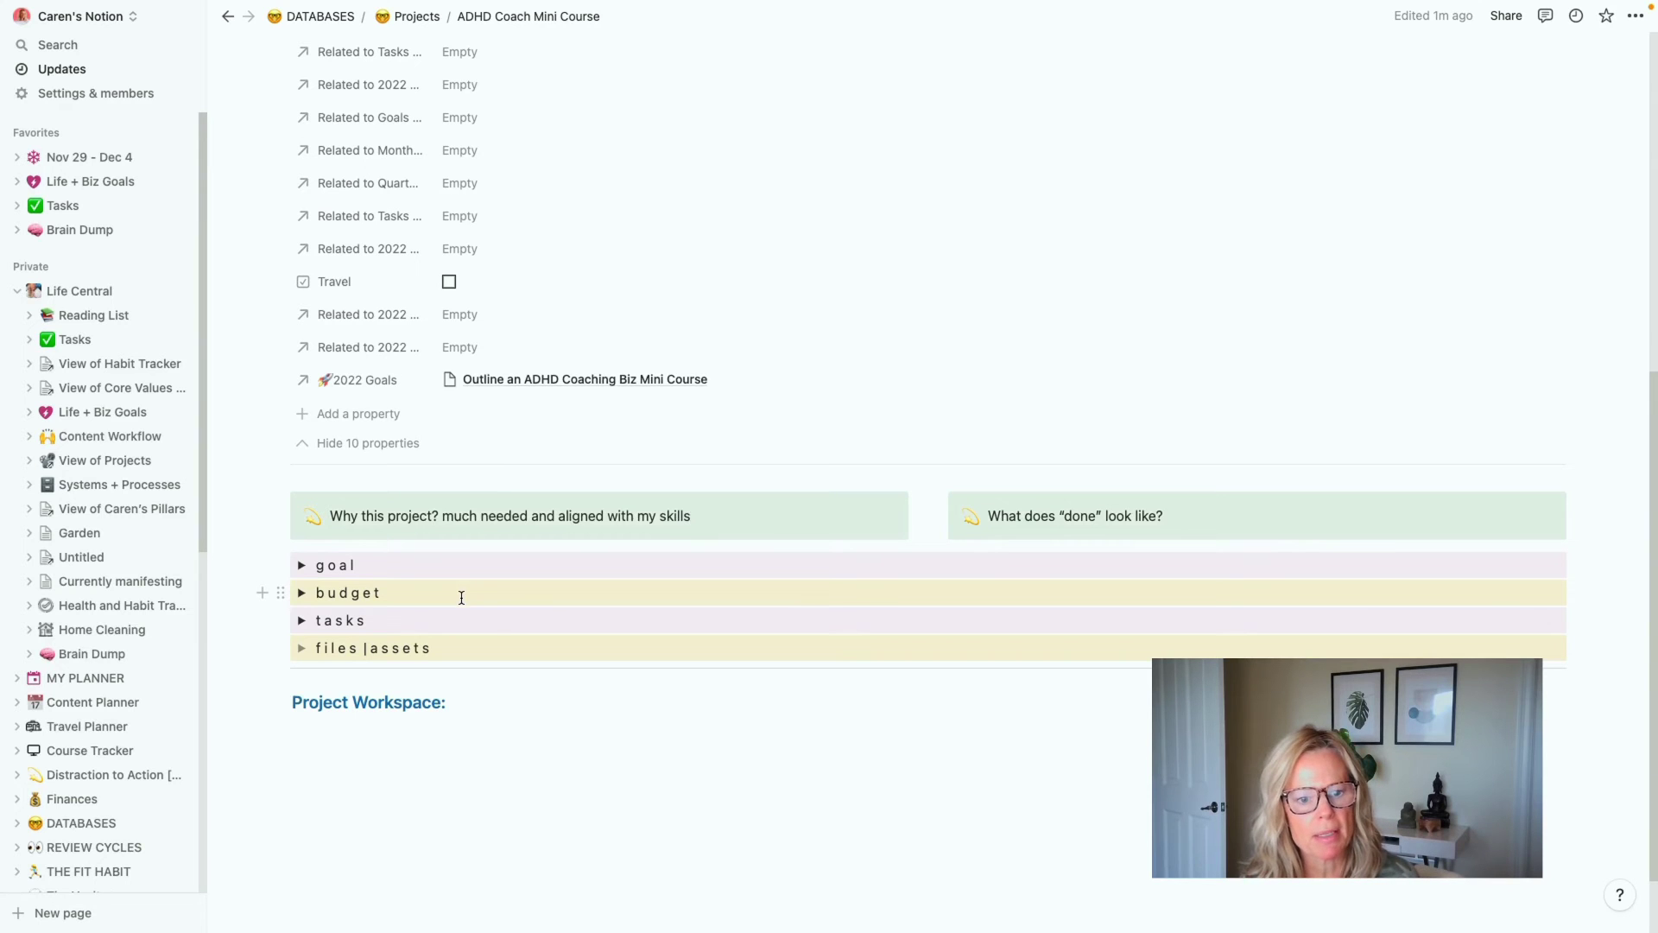
# Step: Expand the project's tasks section and look through its task table
pyautogui.click(300, 620)
pyautogui.scroll(-7, 747, 708)
pyautogui.scroll(-1, 748, 704)
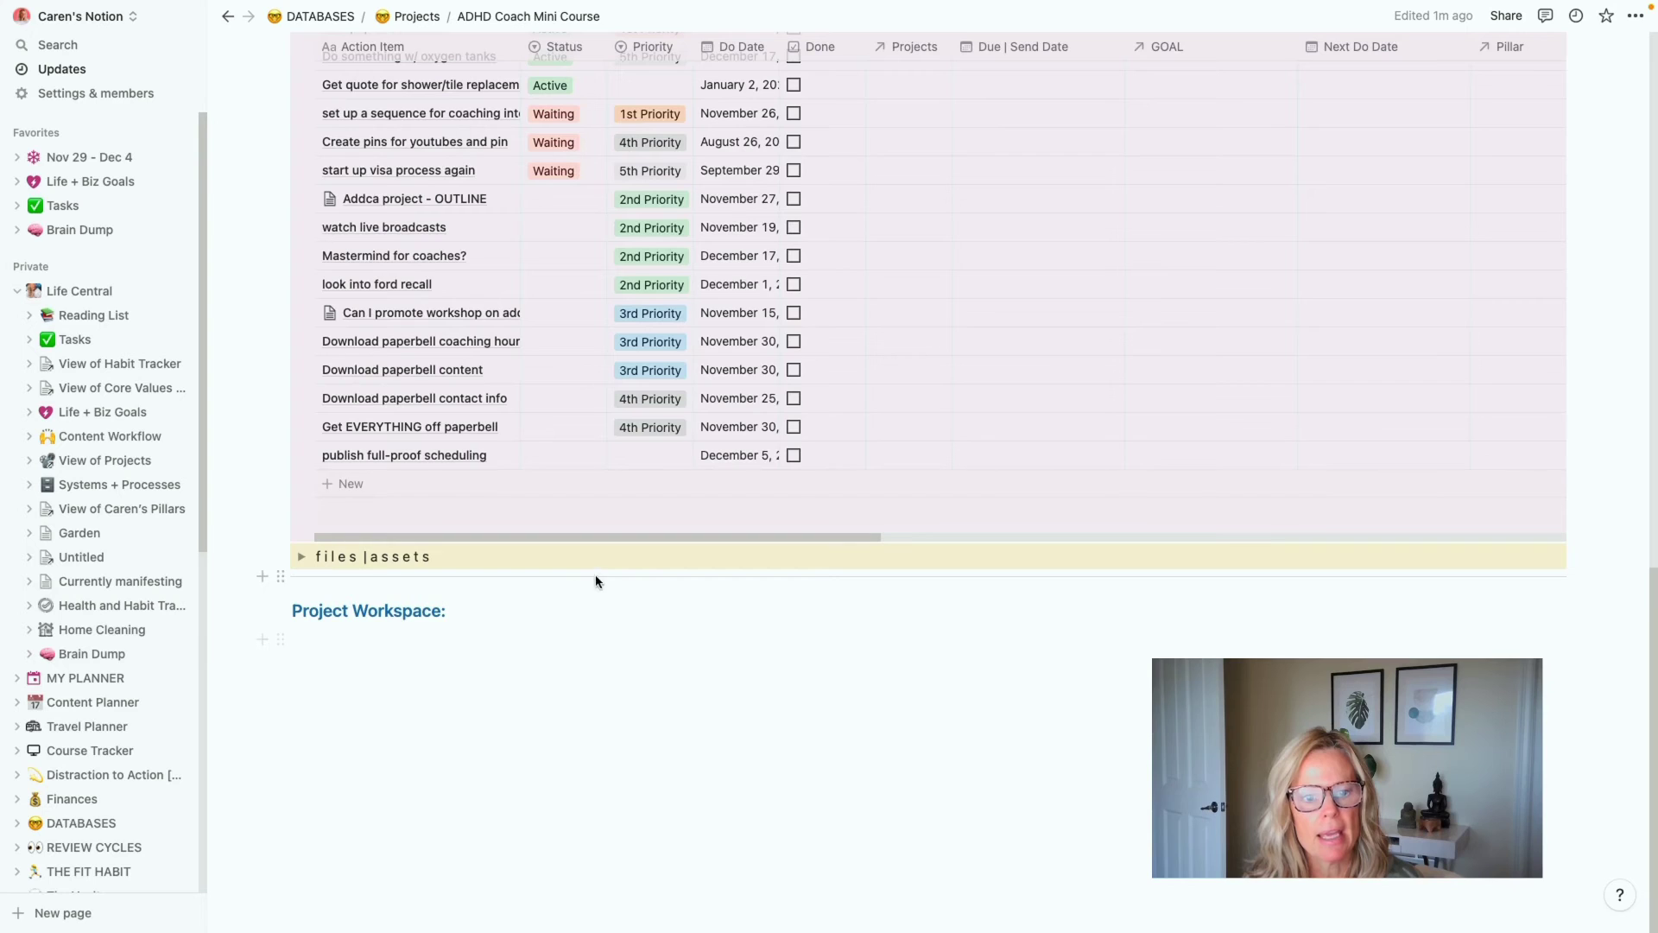
pyautogui.click(416, 484)
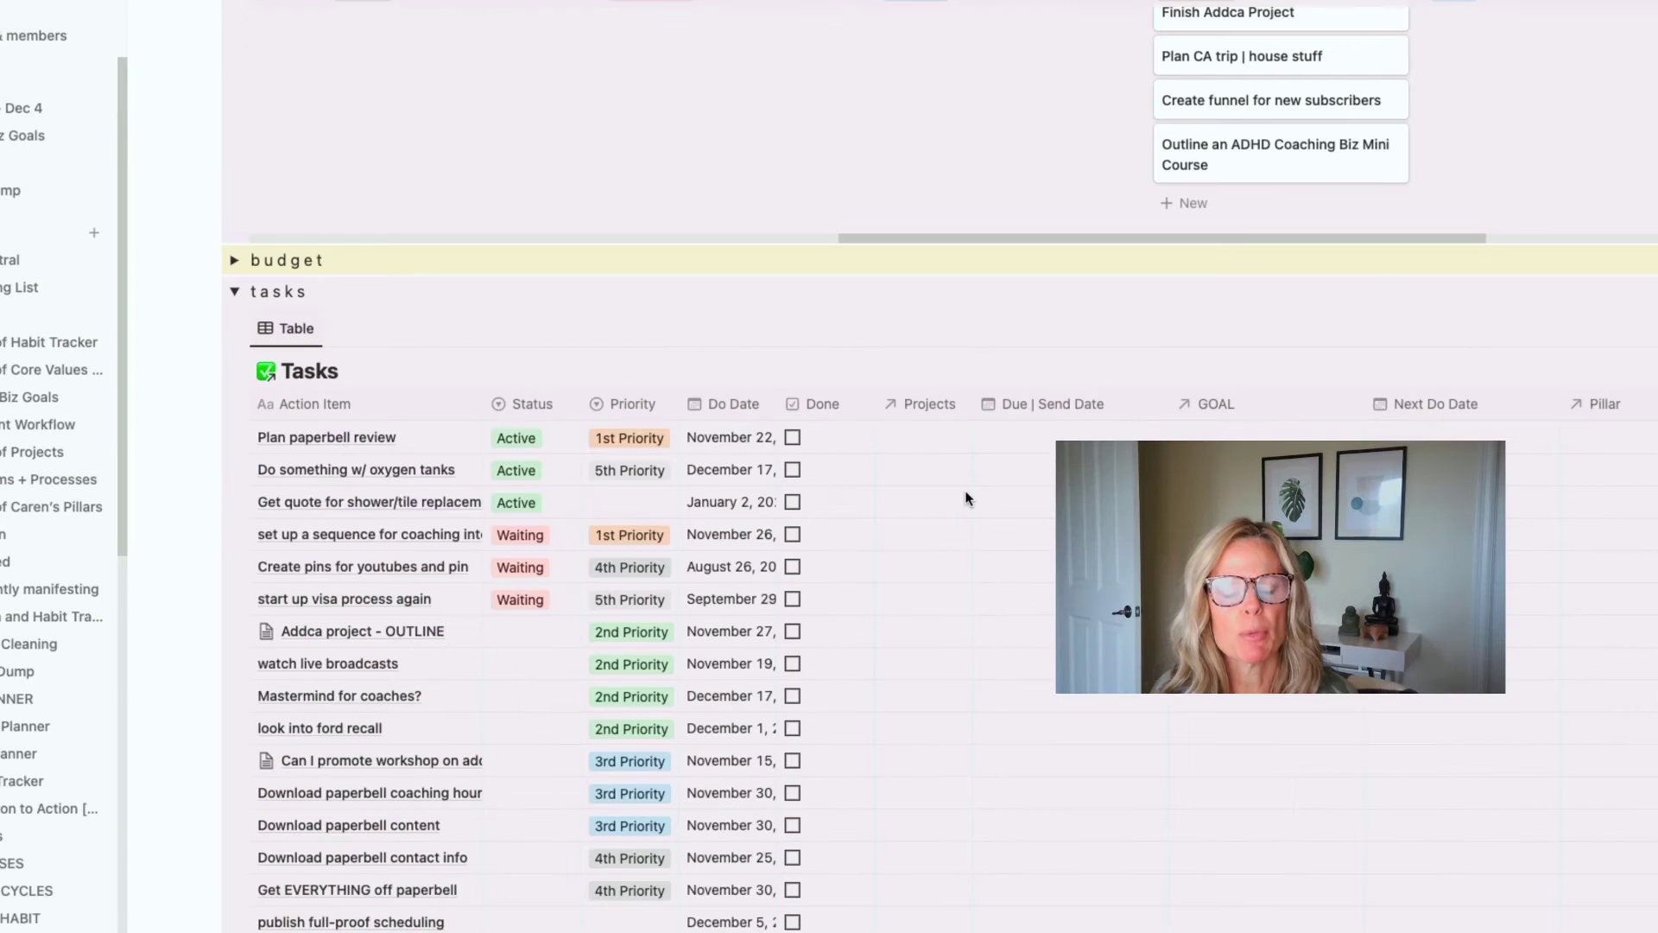
# Step: List the course's action steps under Project Workspace, from "brainstorm outline on stickynotes" through "schedule office hours"
pyautogui.scroll(-6, 955, 605)
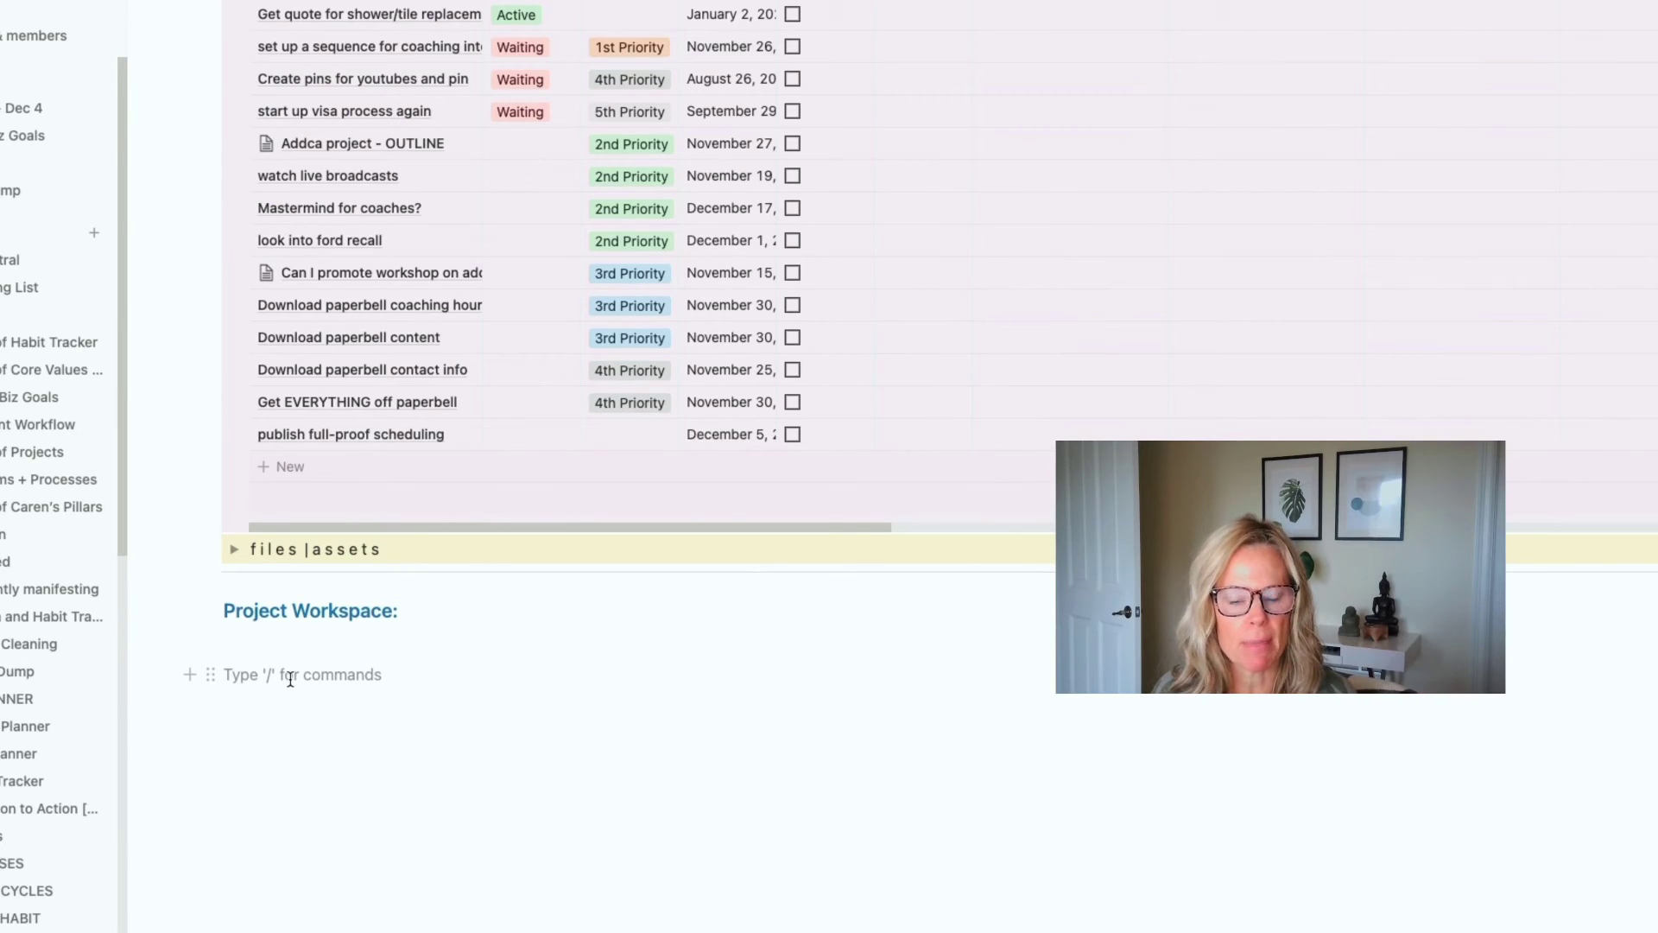
pyautogui.write('brainstorm outline on stickynotes flesh out topics for each module create a new file in notion and start writing out modules pick a date for a beta launch create a short launch plan for beta course start talking about program within coach community draft content for modules record content for modules upload content to thrivecart schedule office hours')
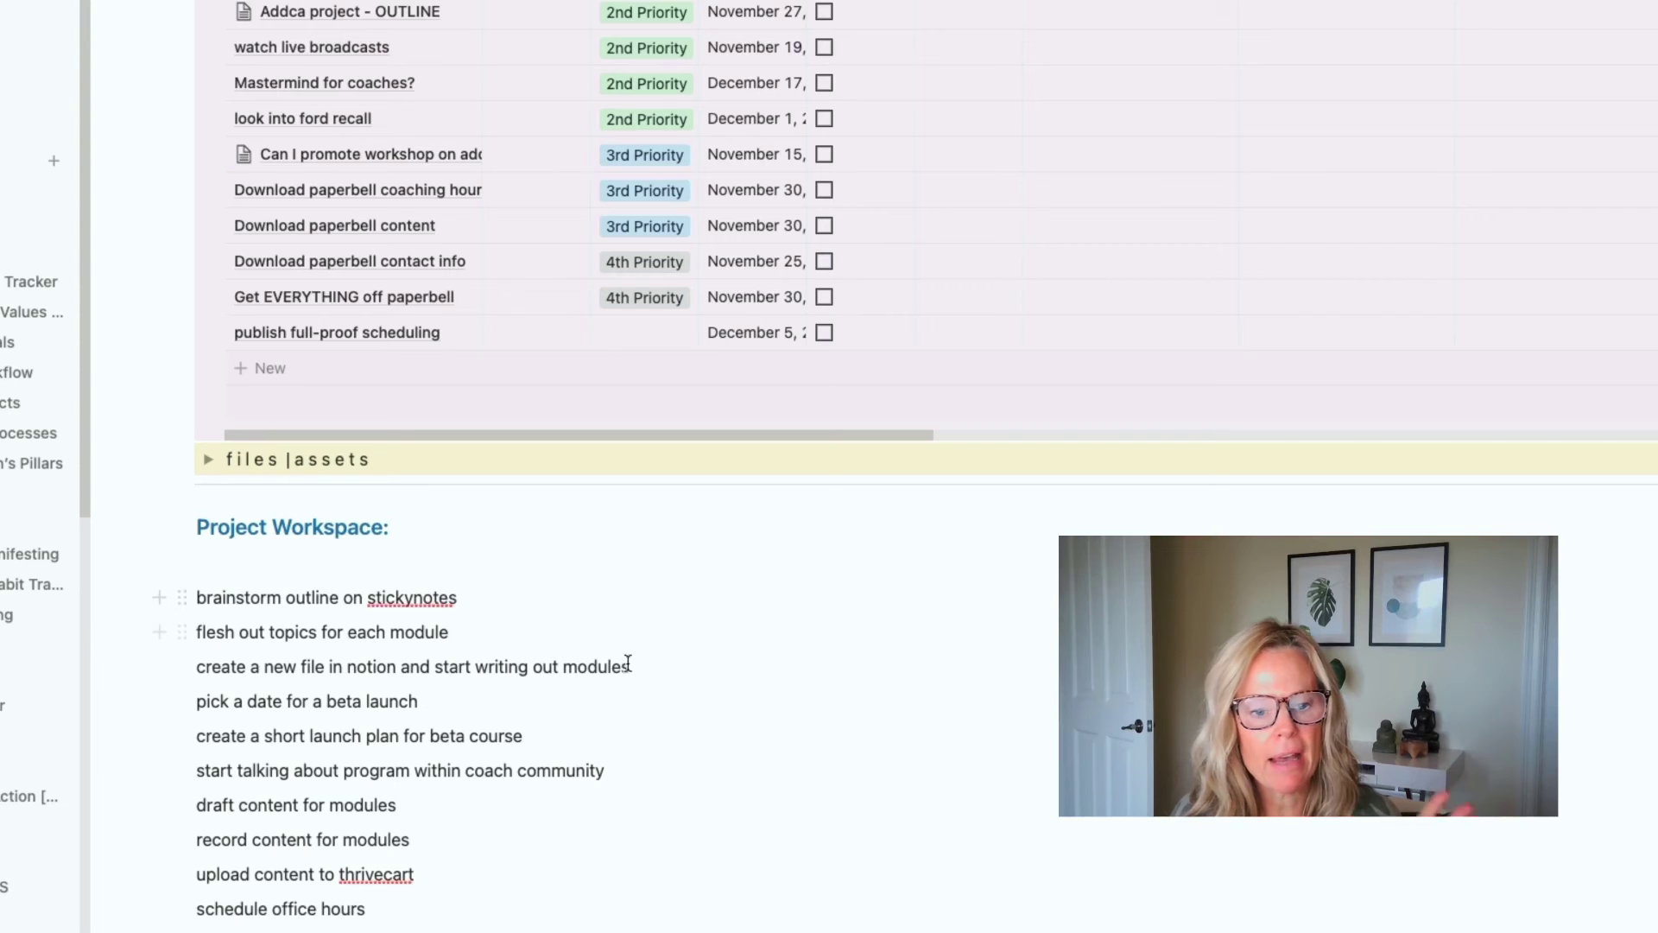
pyautogui.click(460, 771)
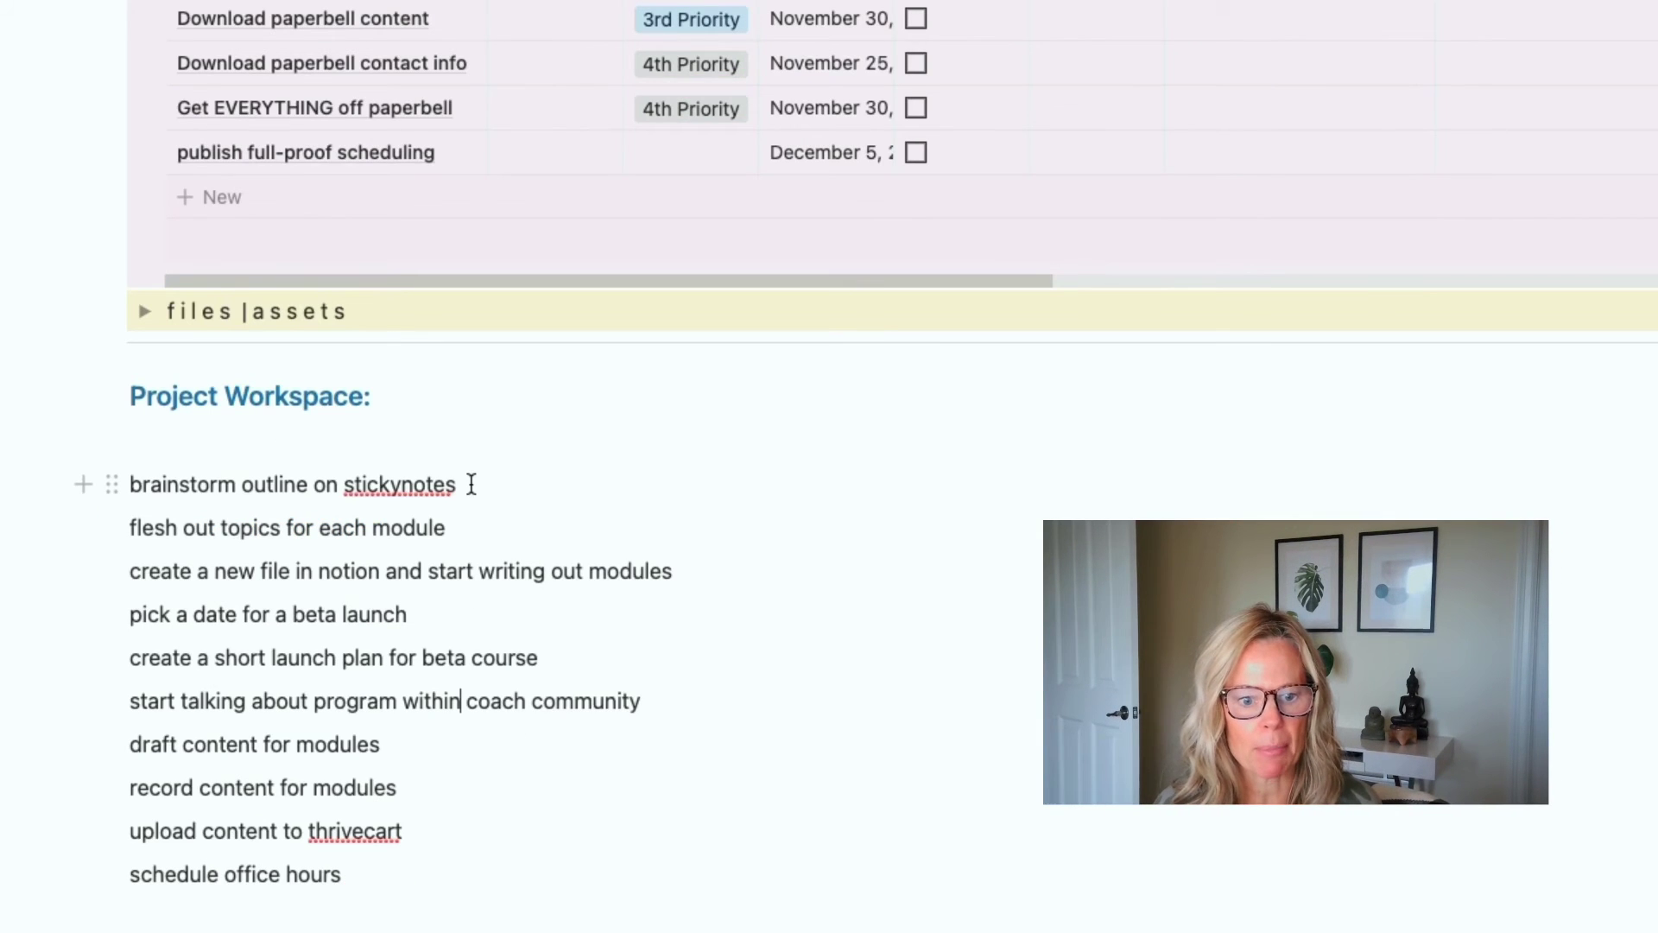
pyautogui.scroll(-3, 401, 877)
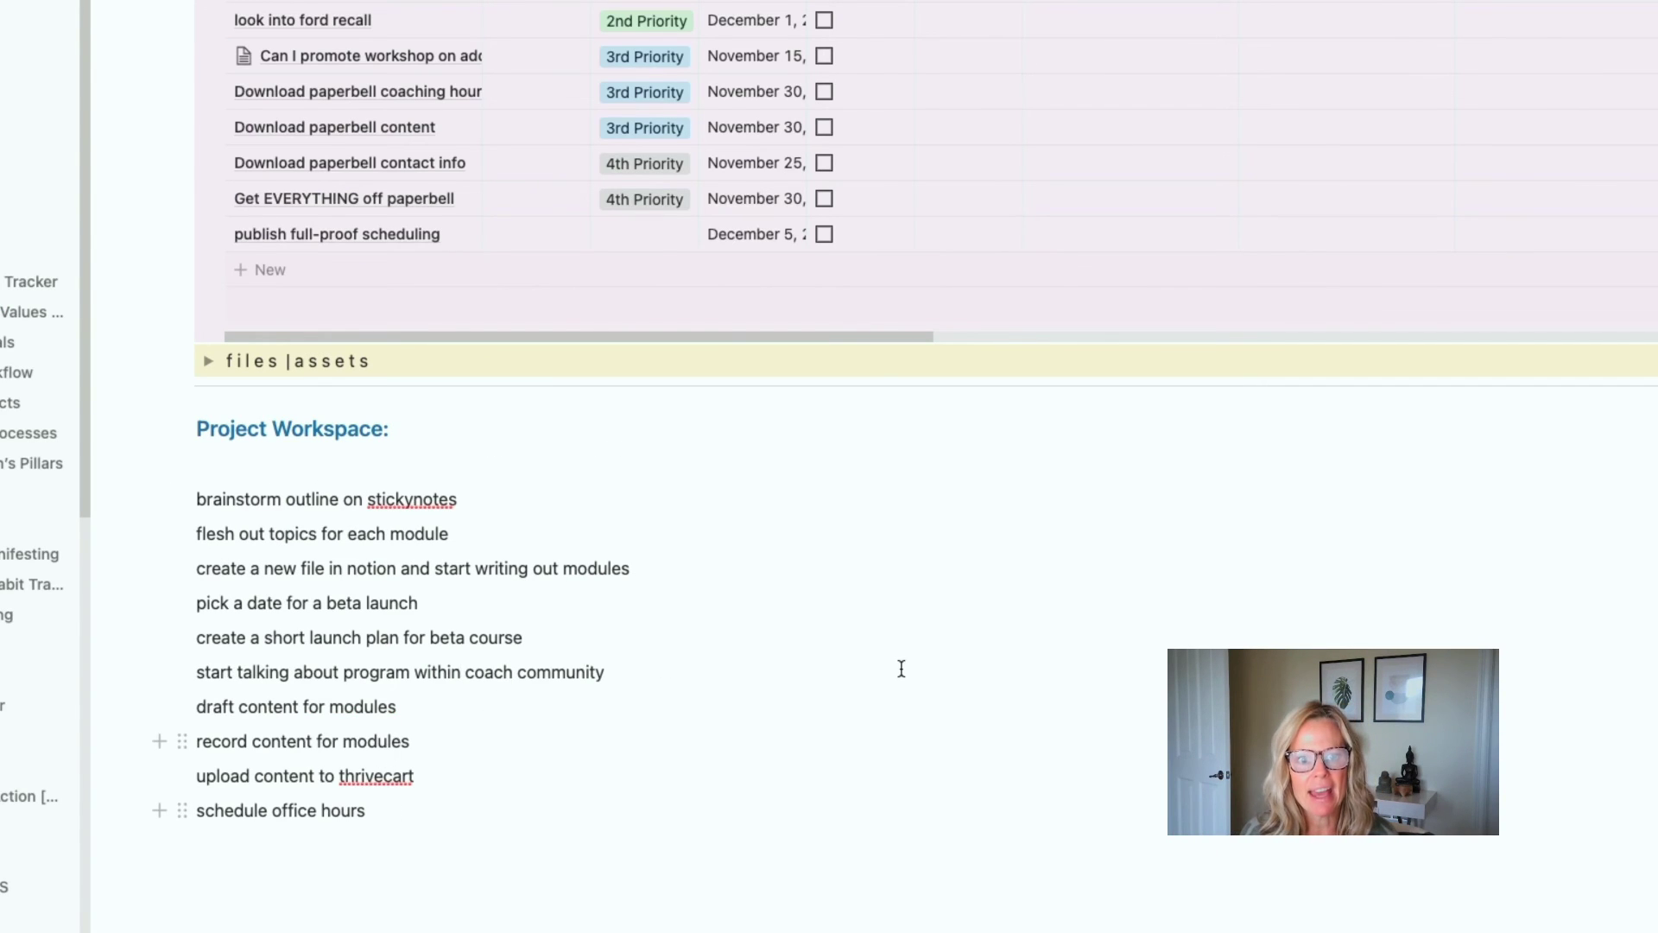
# Step: Collapse the tasks section and review the December goals on the 2022 Goals board
pyautogui.scroll(7, 899, 669)
pyautogui.click(208, 138)
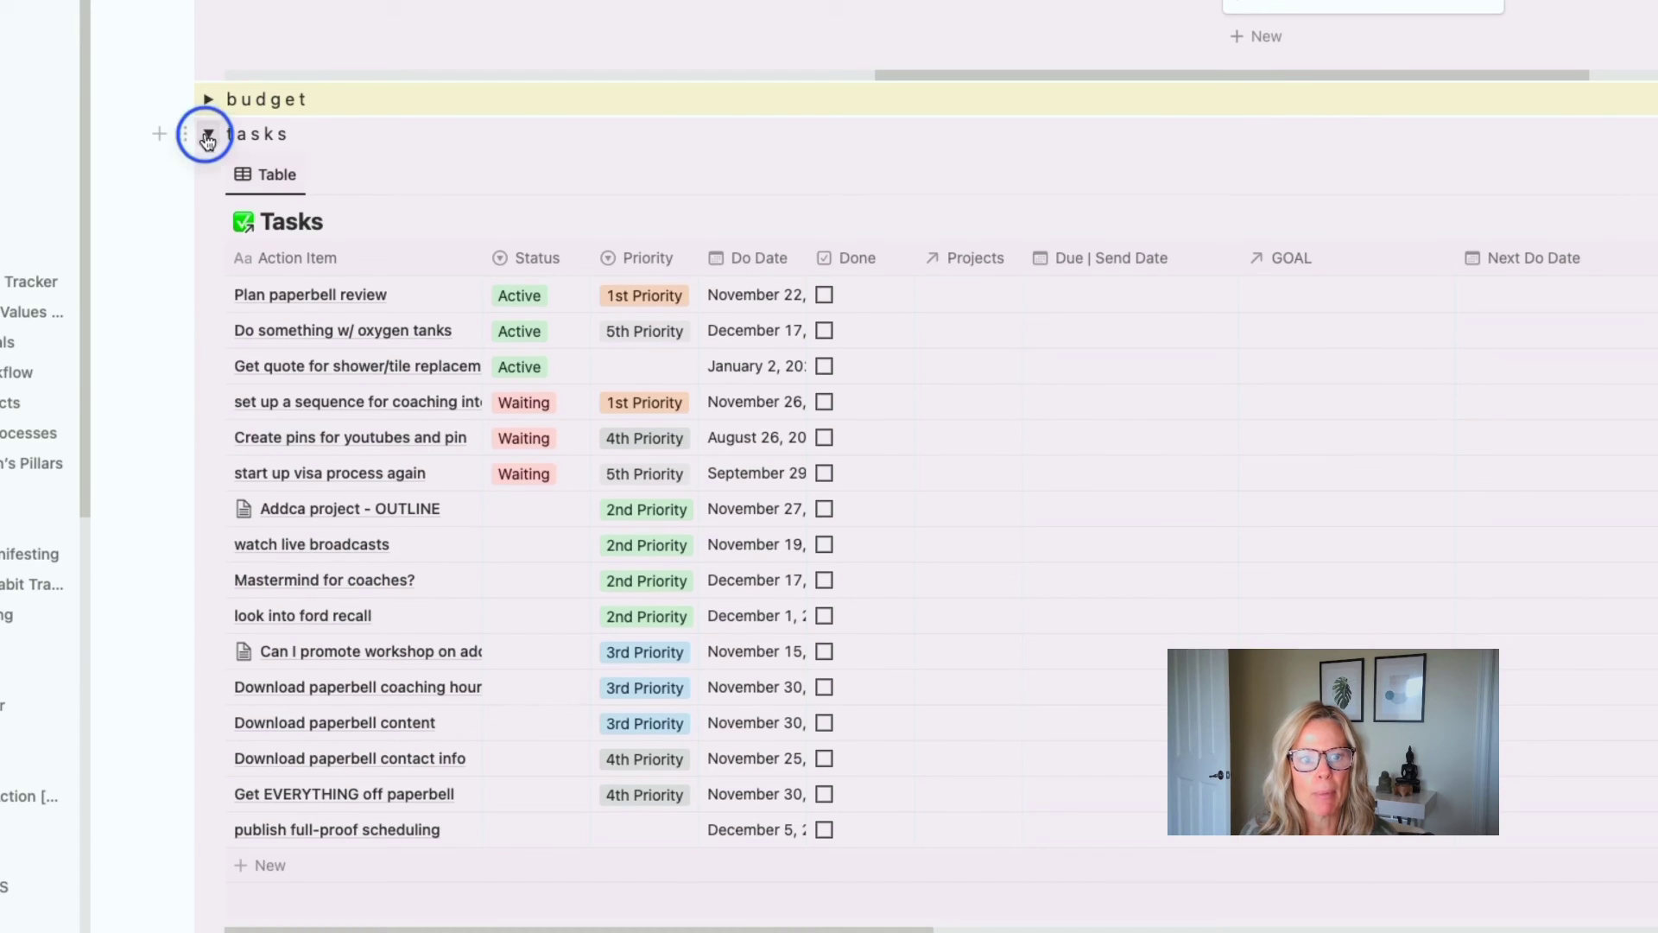
pyautogui.scroll(3, 1081, 237)
pyautogui.scroll(5, 1080, 222)
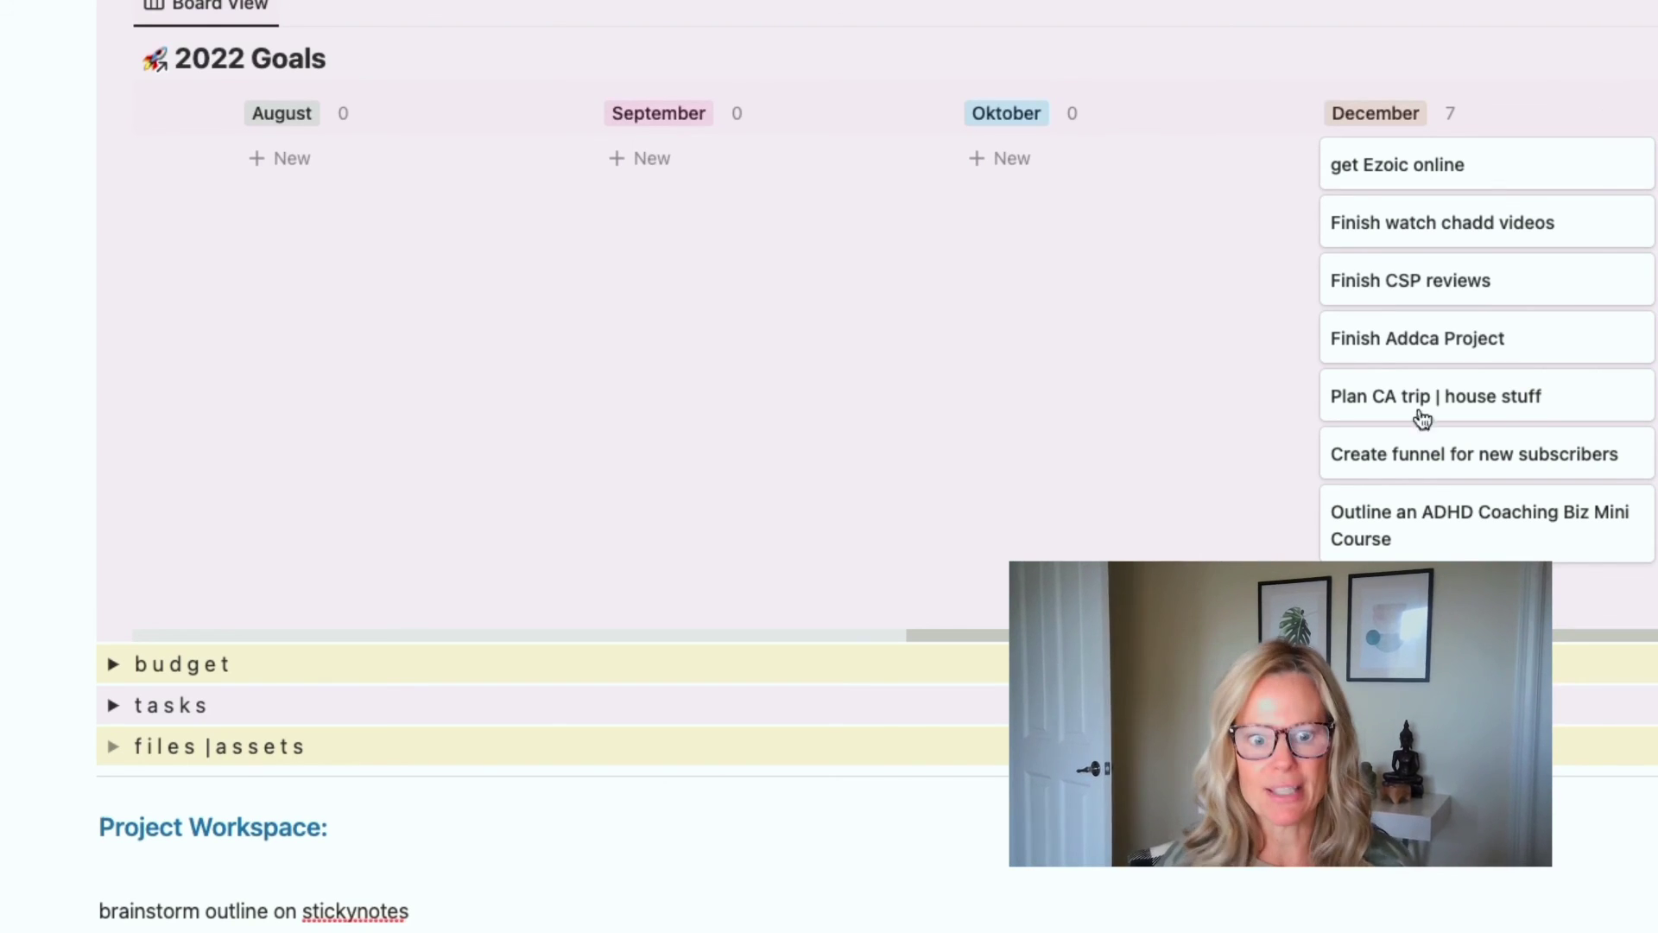
# Step: Remove the Do Date filter rule from the project's Tasks table, keeping the rule that excludes done tasks
pyautogui.scroll(-7, 431, 782)
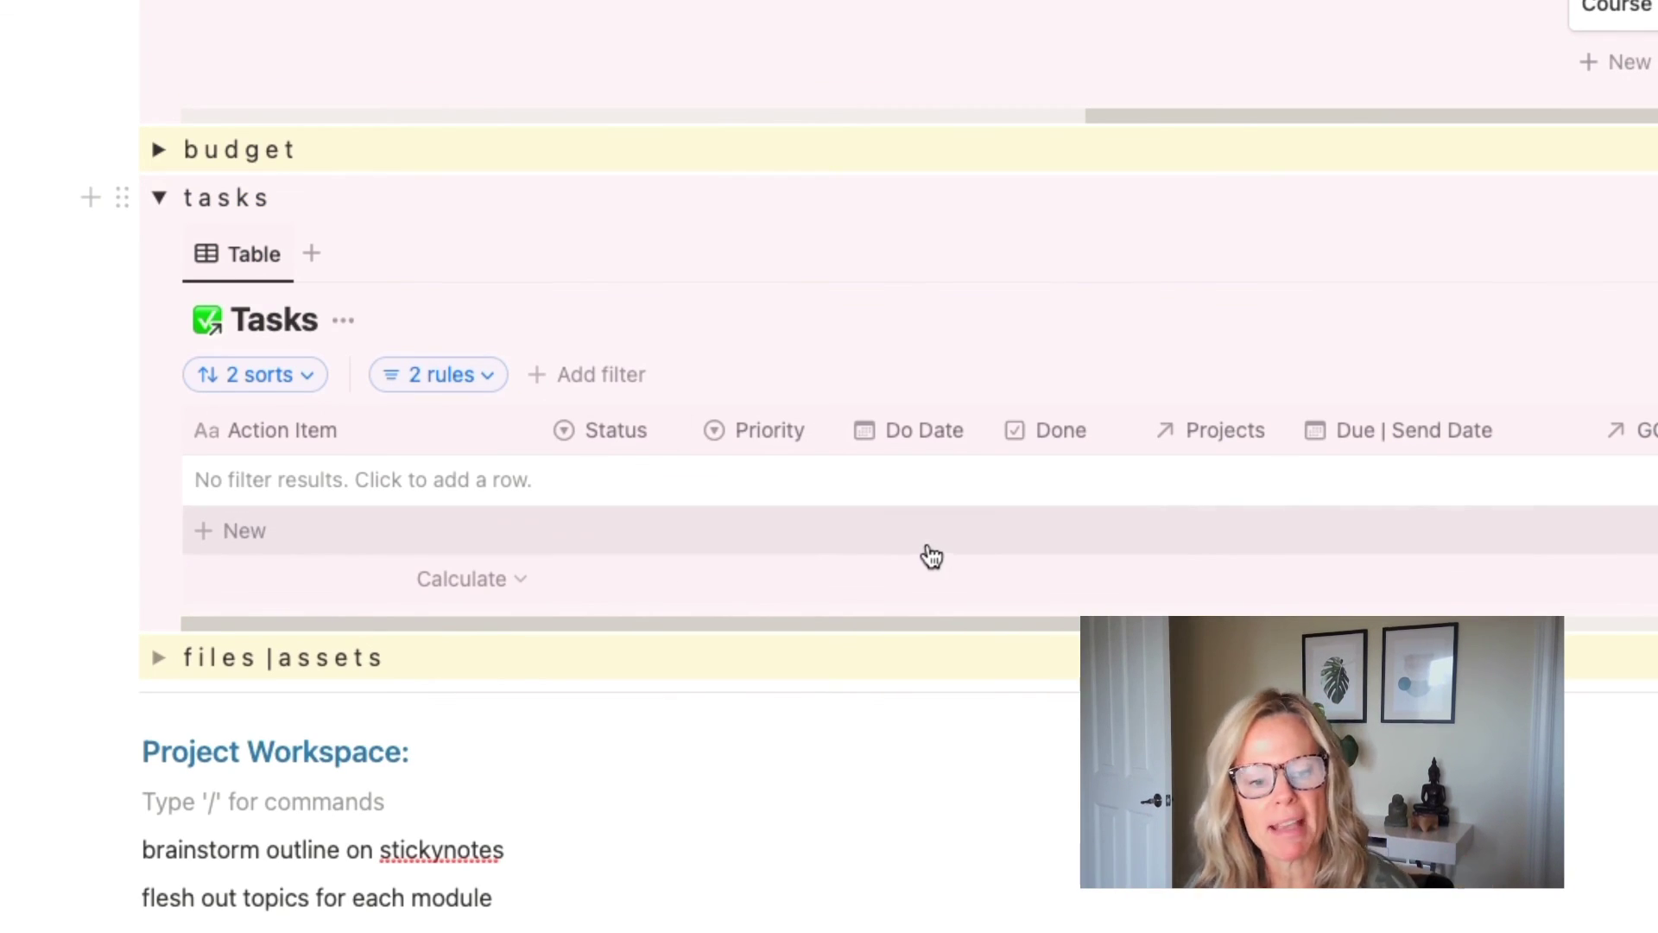
pyautogui.click(436, 377)
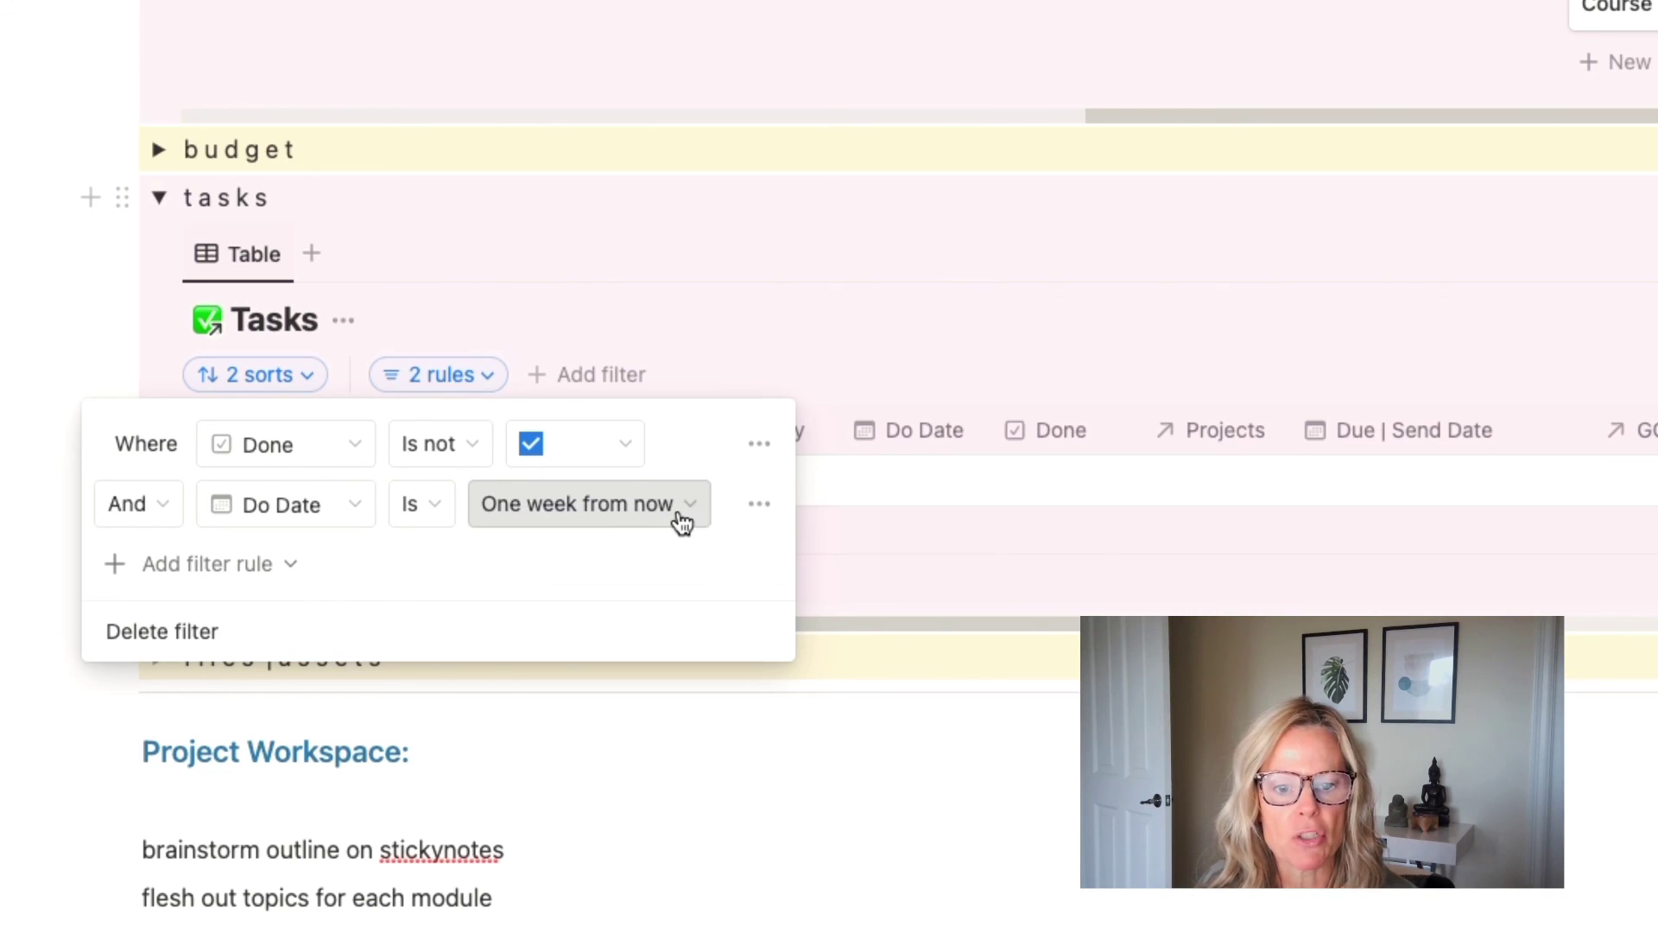
pyautogui.click(763, 503)
pyautogui.click(766, 504)
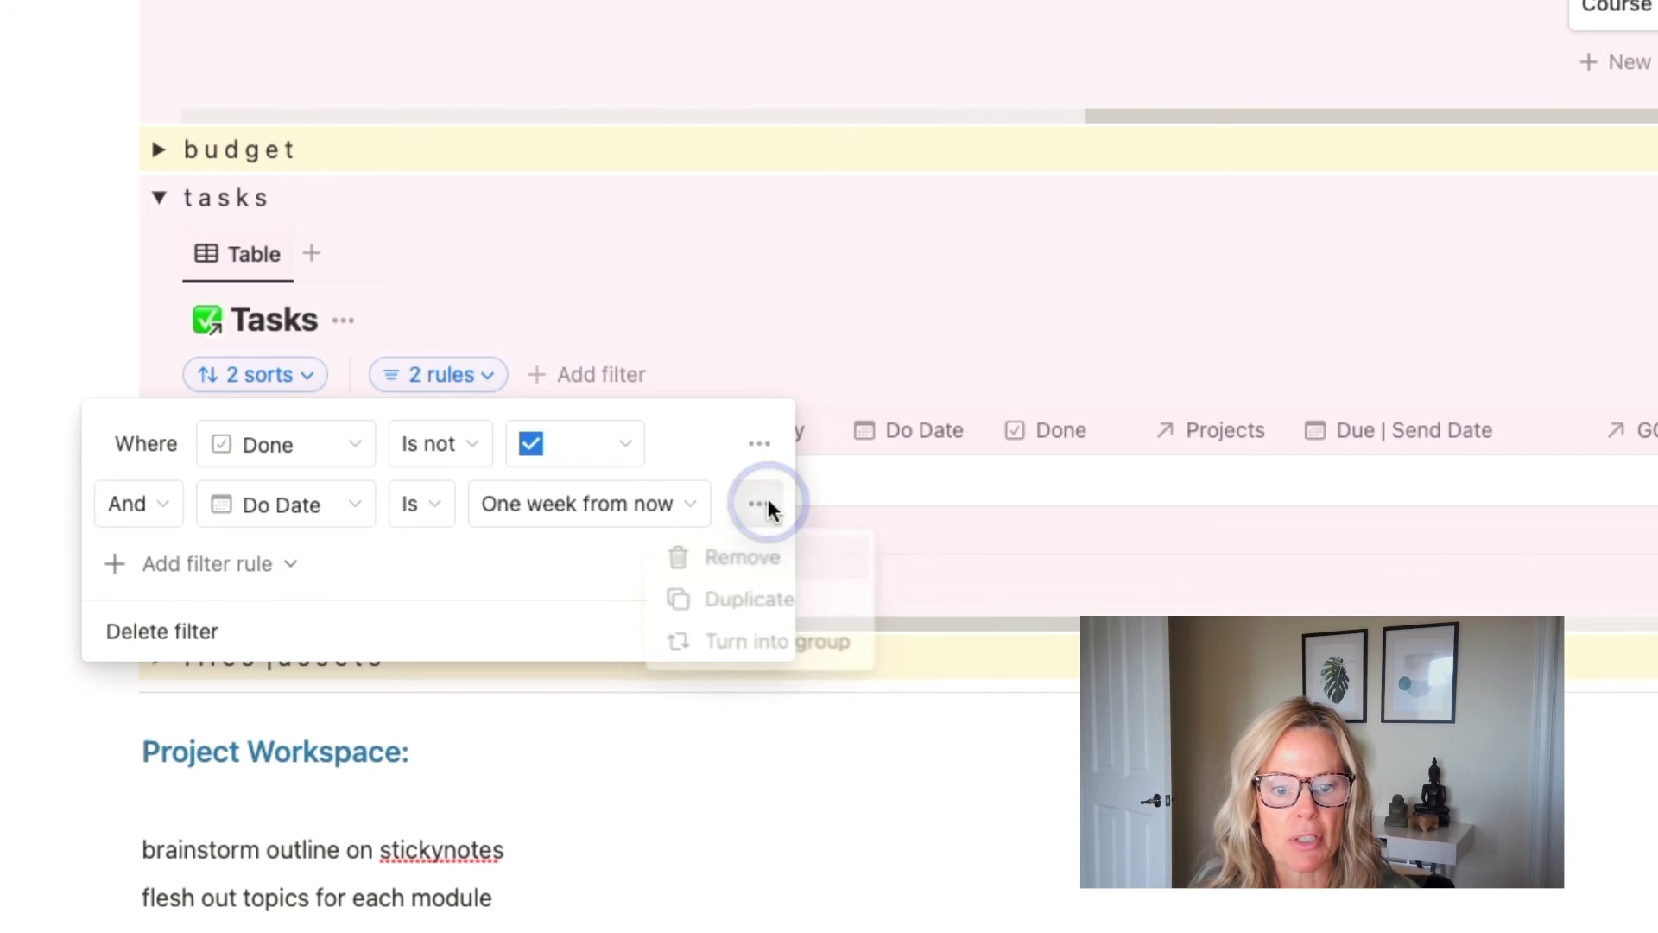
pyautogui.click(779, 556)
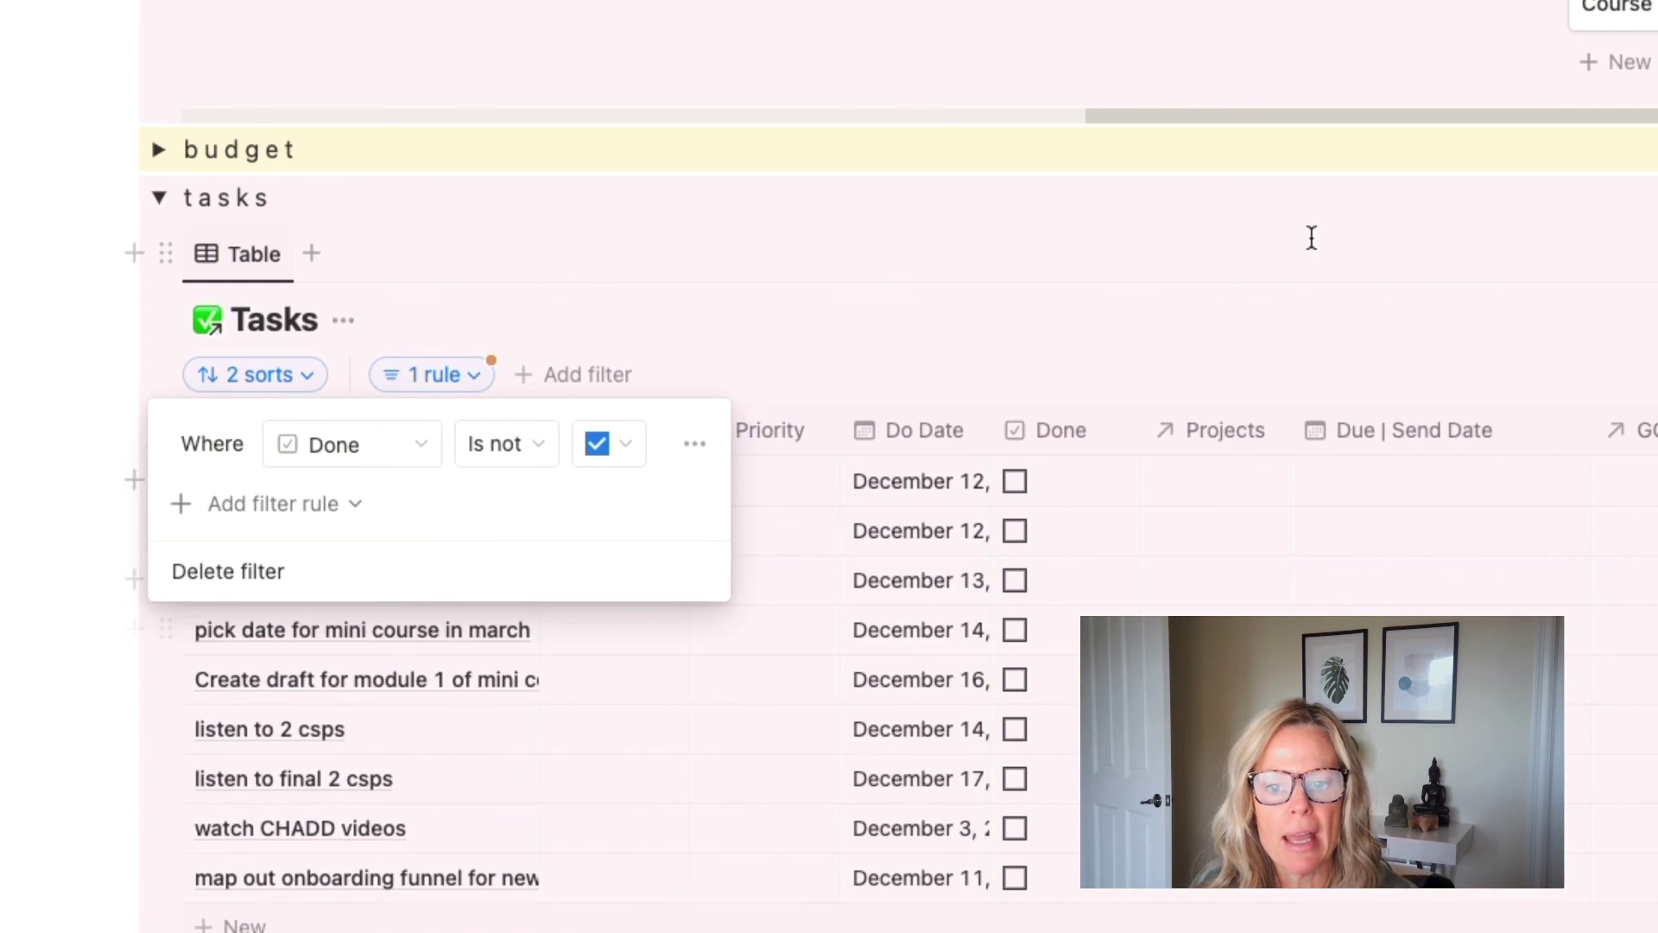
pyautogui.press('Escape')
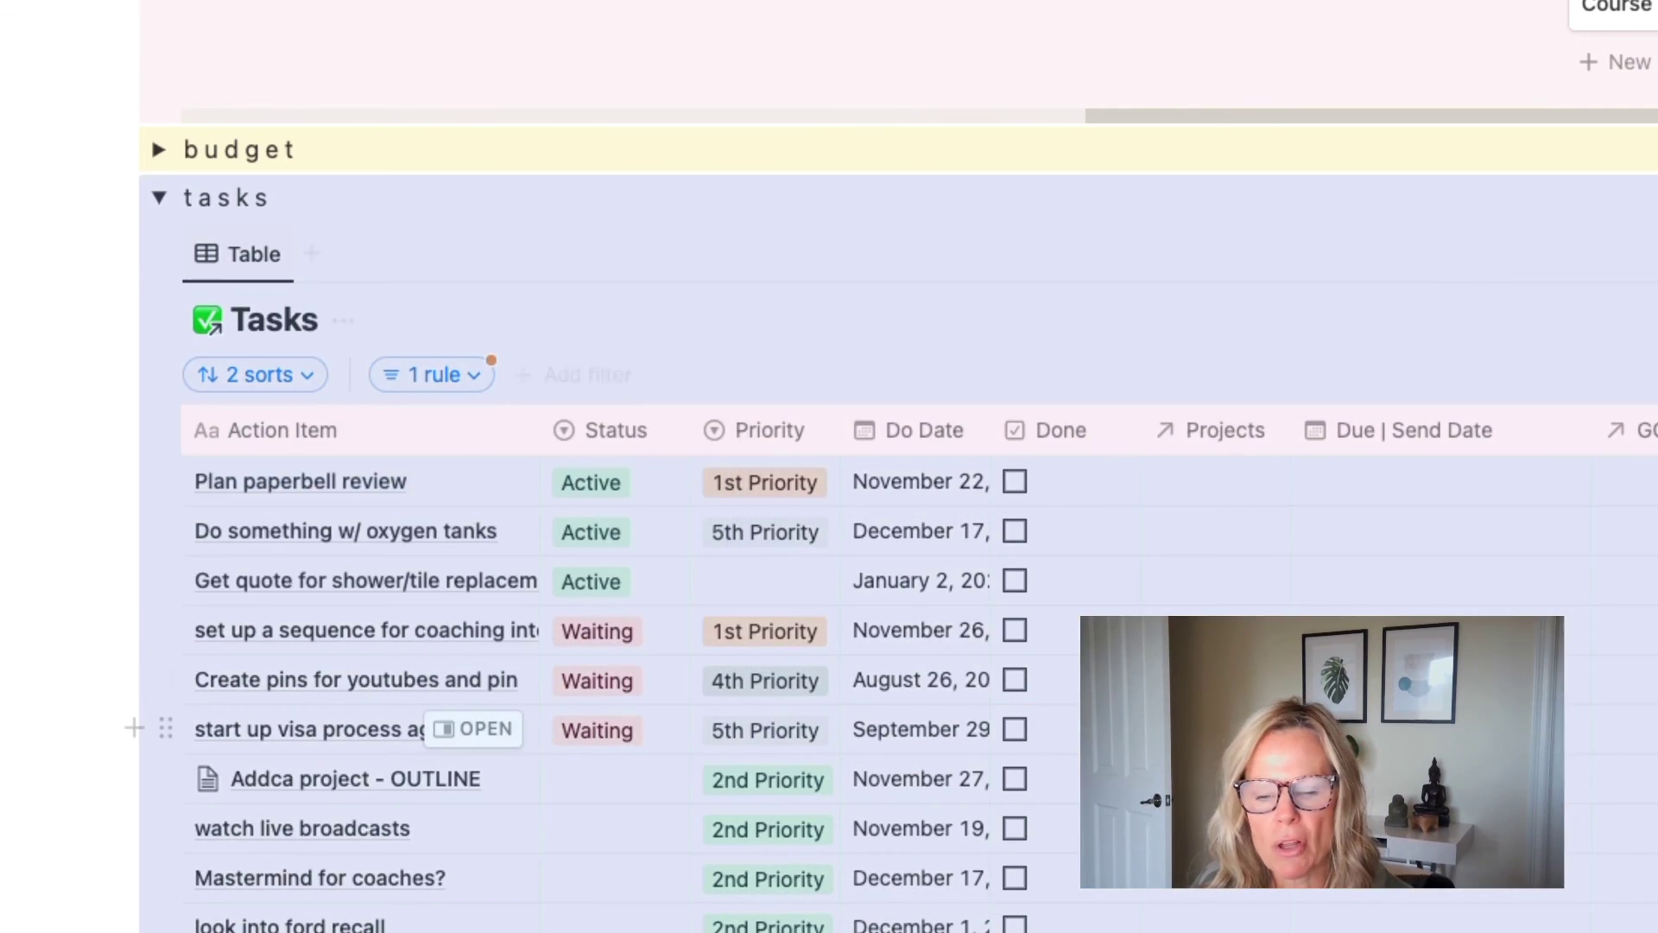
# Step: Examine the mini course tasks and their do dates in the Tasks table, and check the week's time blocks in the calendar
pyautogui.scroll(-13, 870, 734)
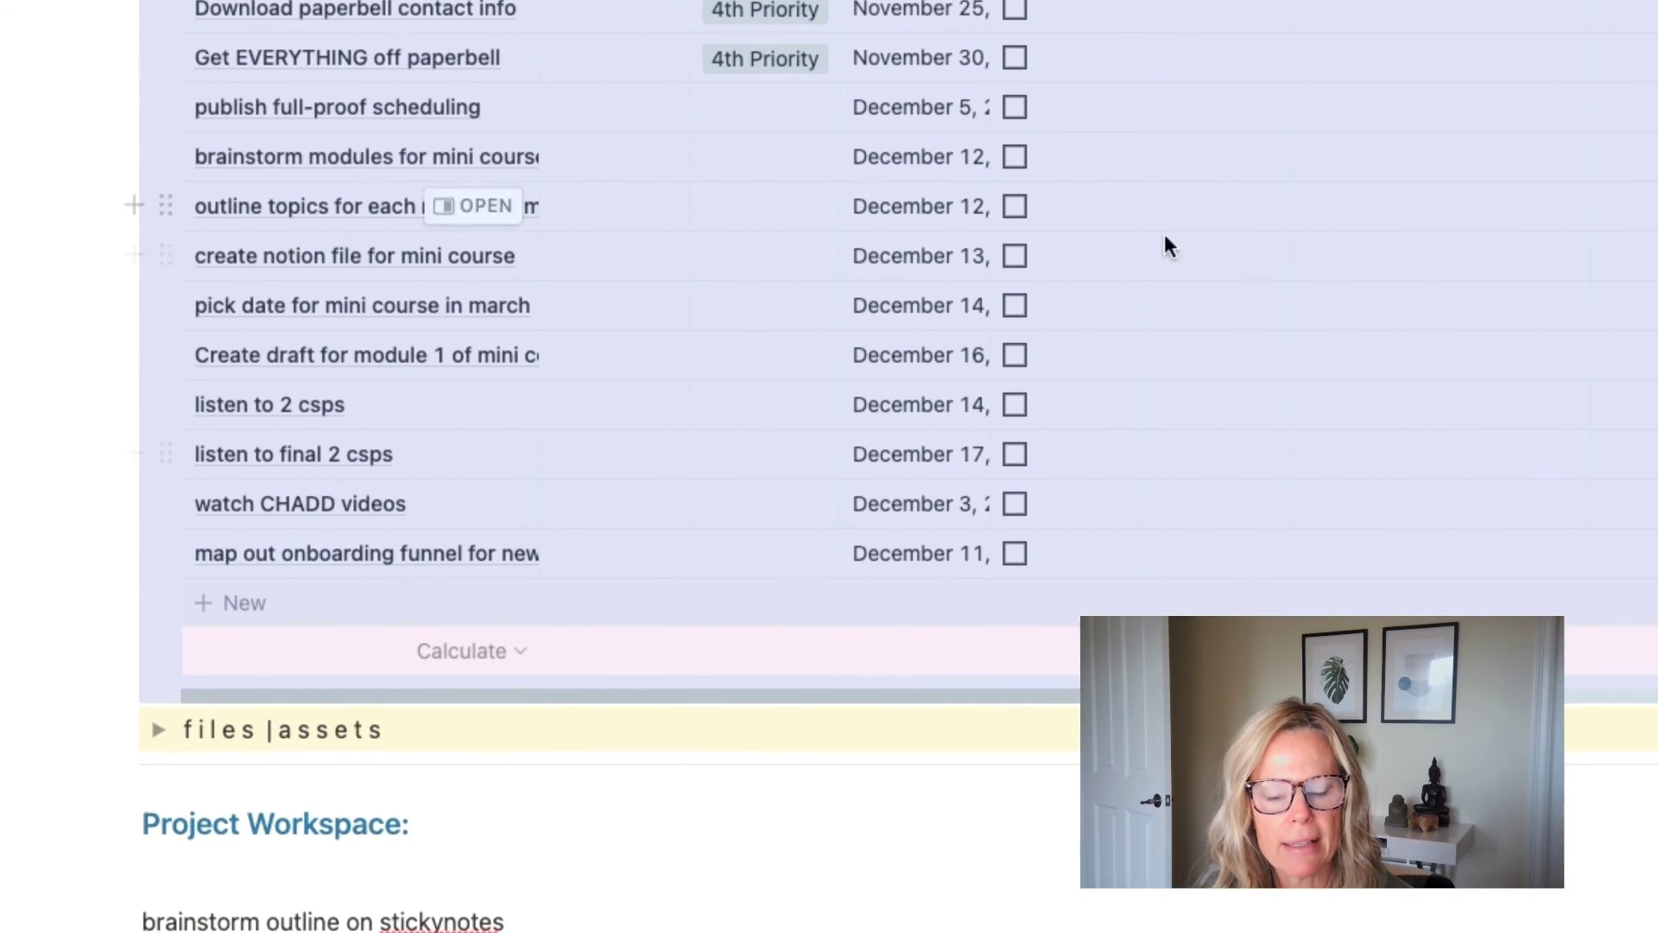
pyautogui.scroll(5, 1554, 363)
pyautogui.scroll(3, 1535, 303)
pyautogui.scroll(-6, 1641, 518)
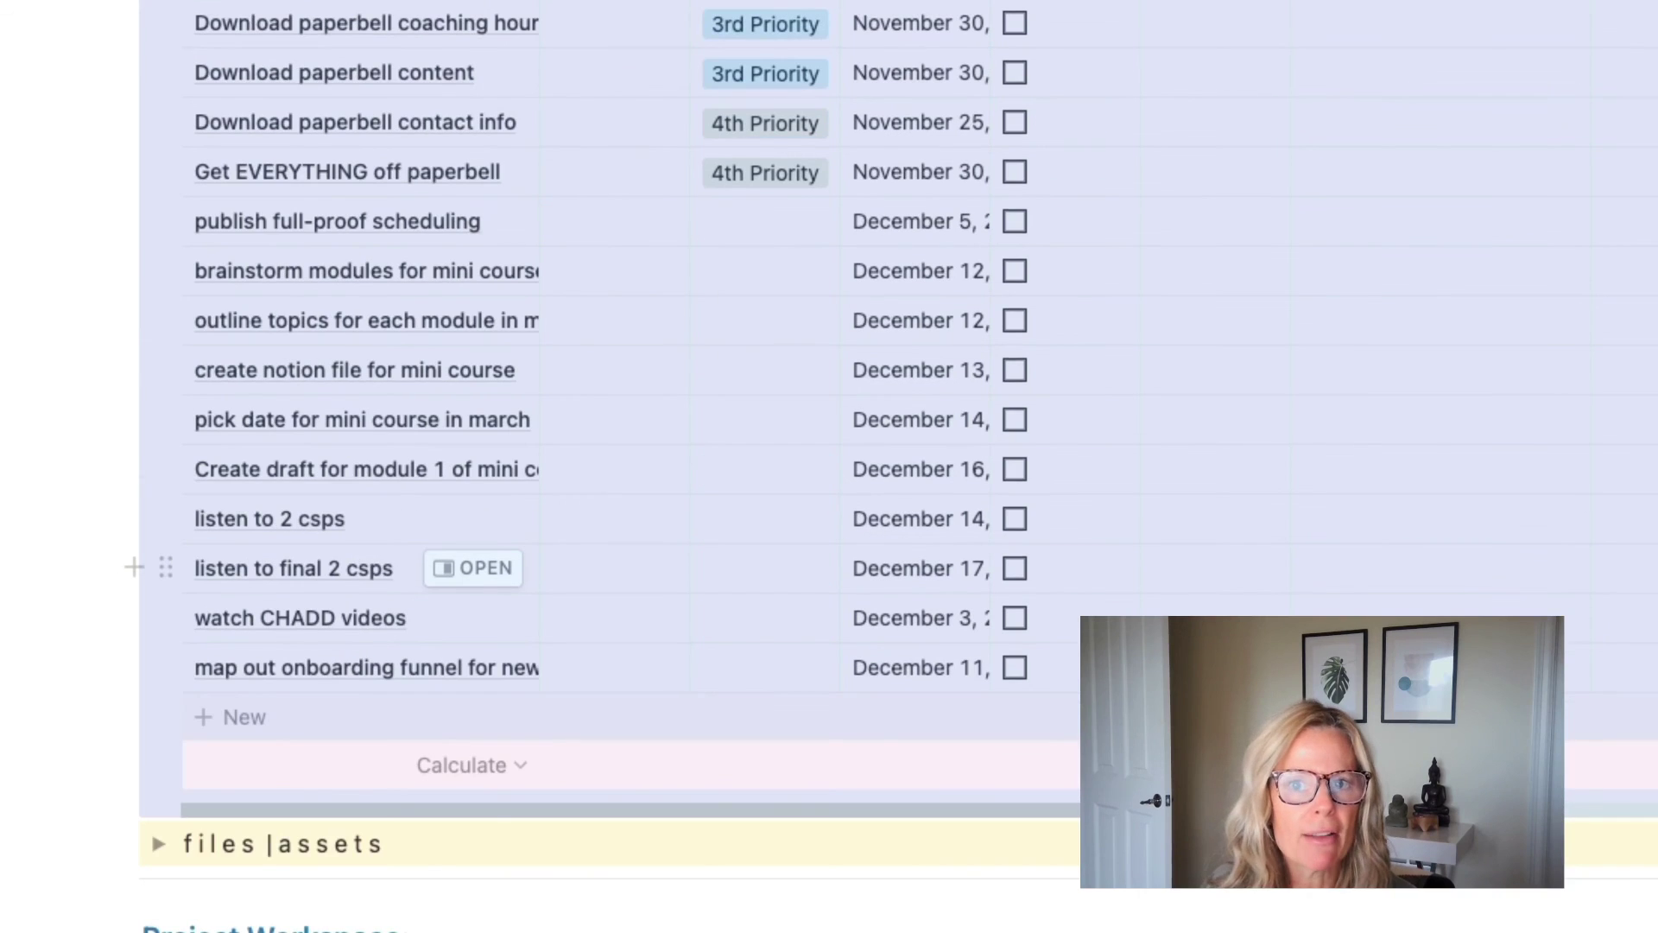
pyautogui.scroll(-3, 829, 467)
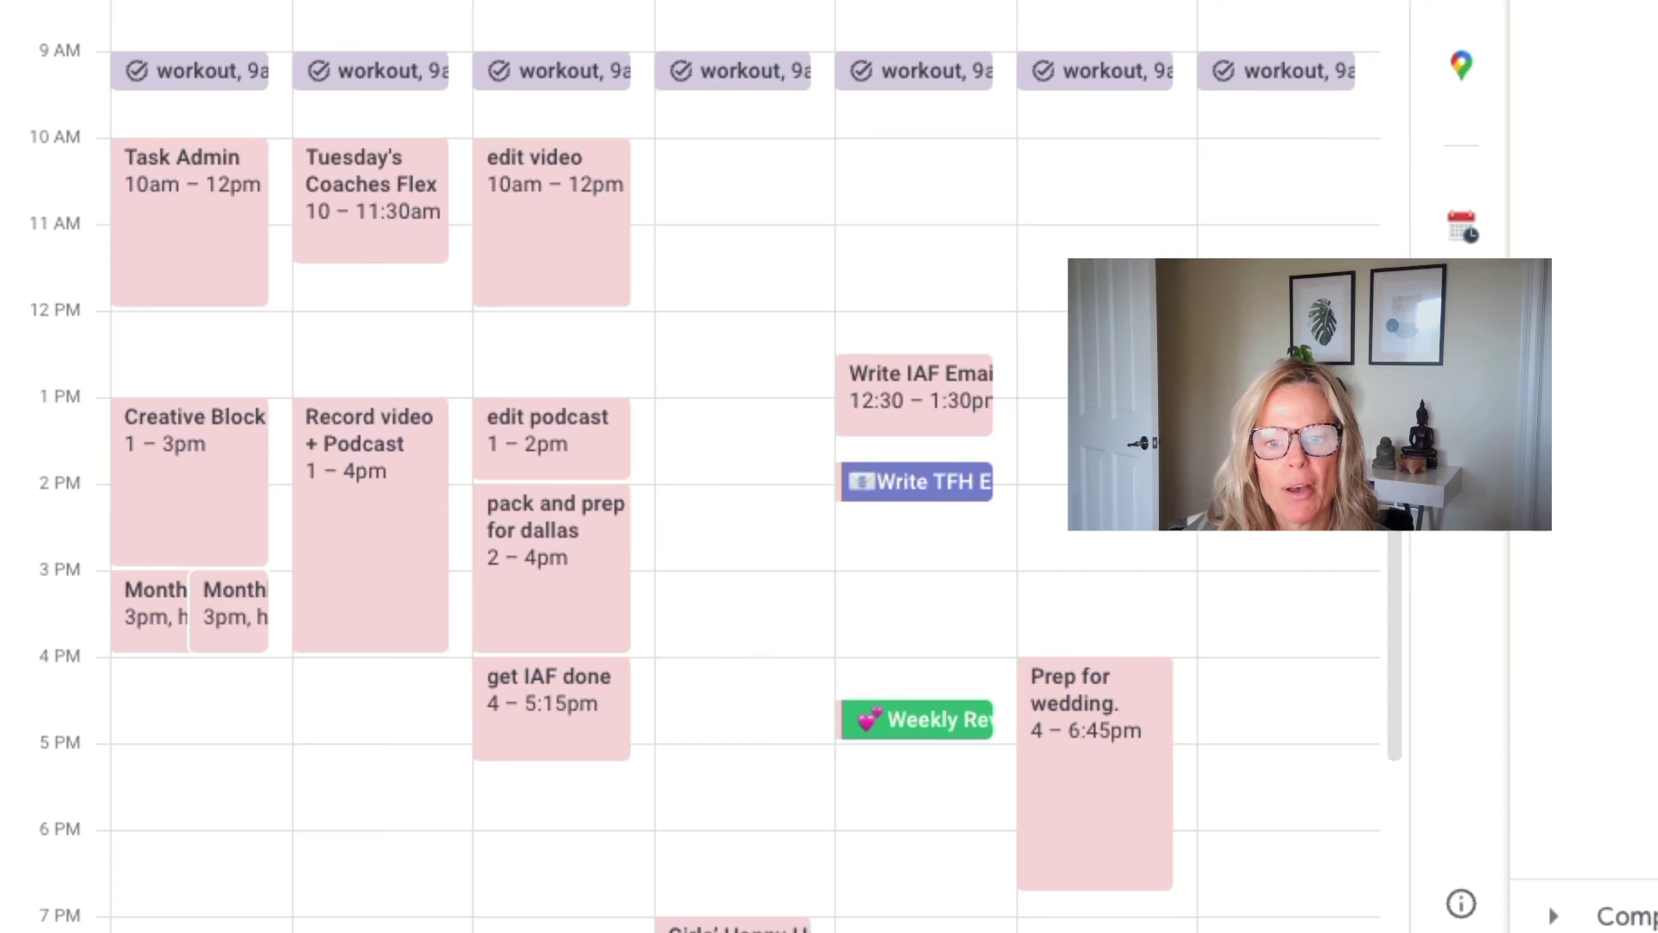
pyautogui.scroll(1, 717, 484)
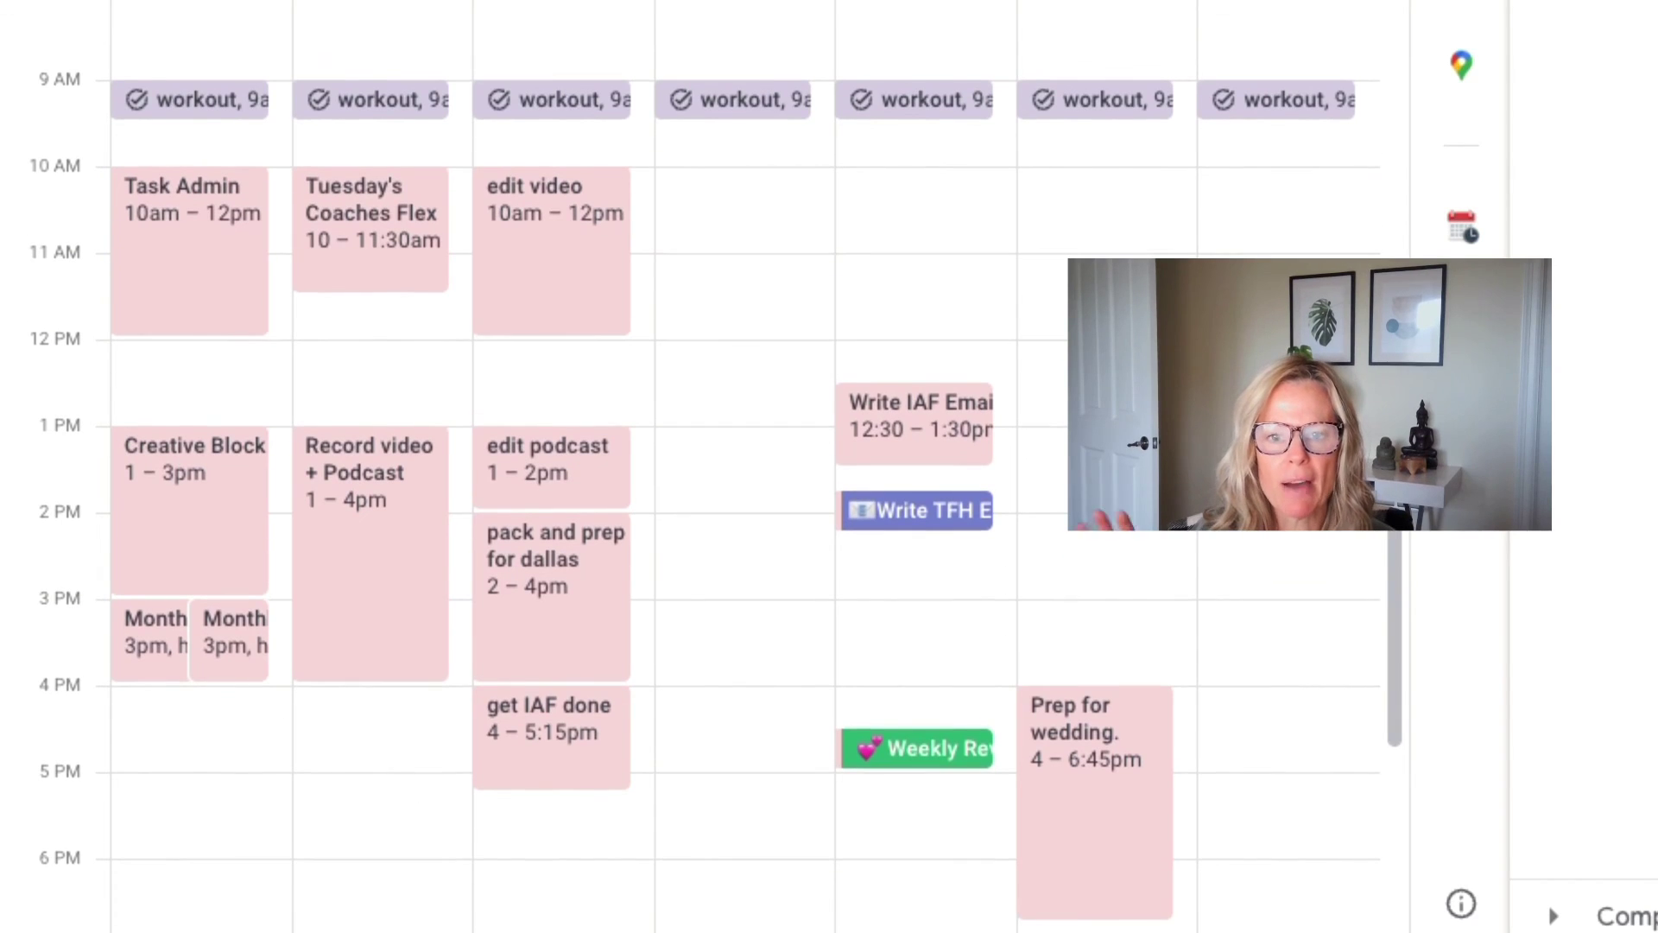